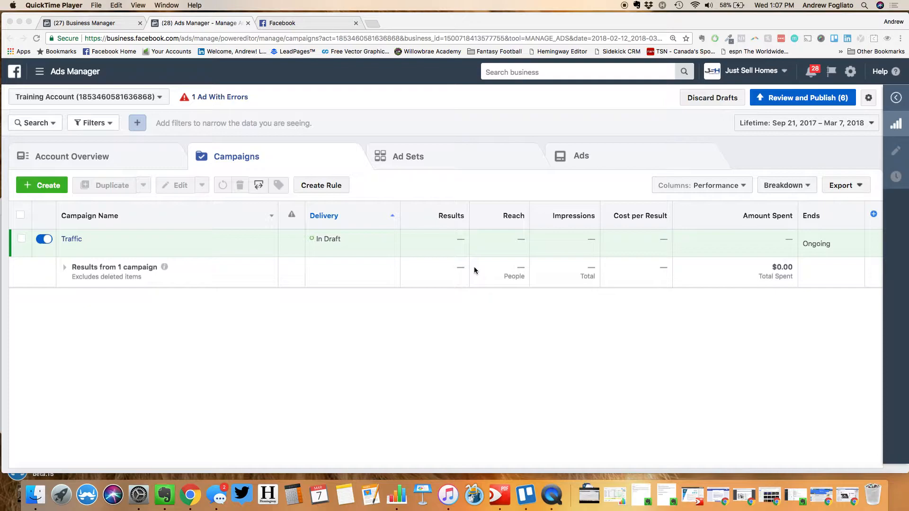
On the Facebook home feed, open the top-right account menu with pages and ad options
left_click(281, 21)
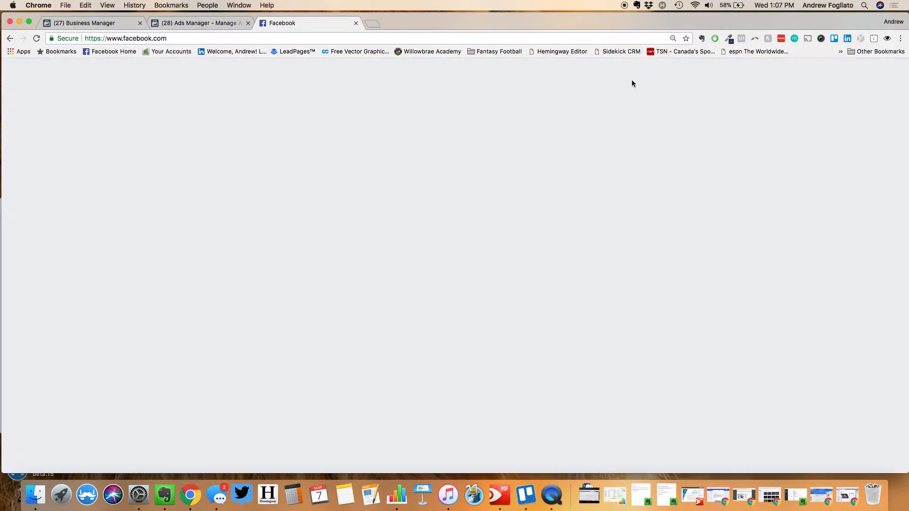
left_click(630, 71)
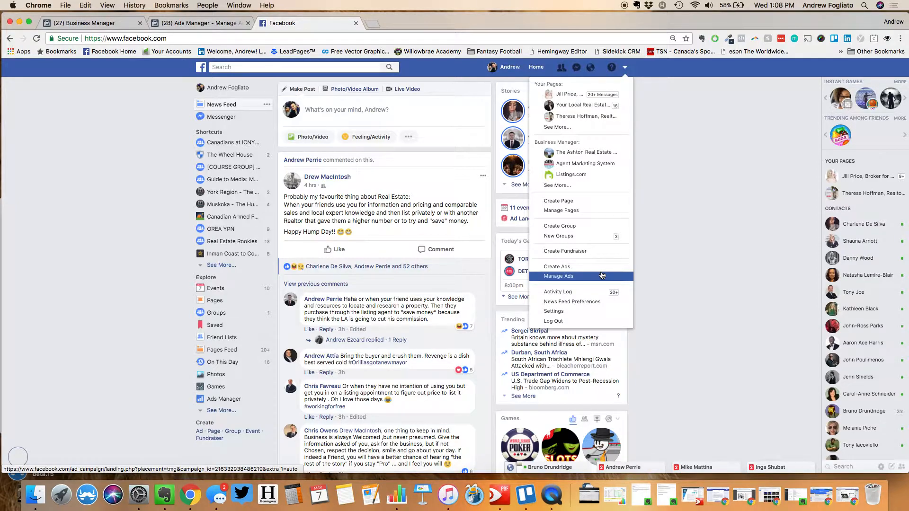
Go back to the Ads Manager Campaigns list and start a new campaign with Create
left_click(168, 25)
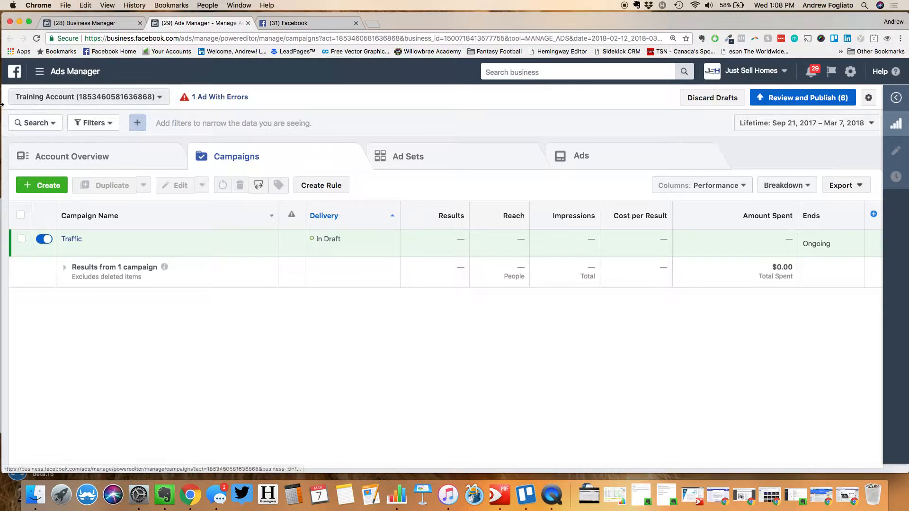
left_click(32, 186)
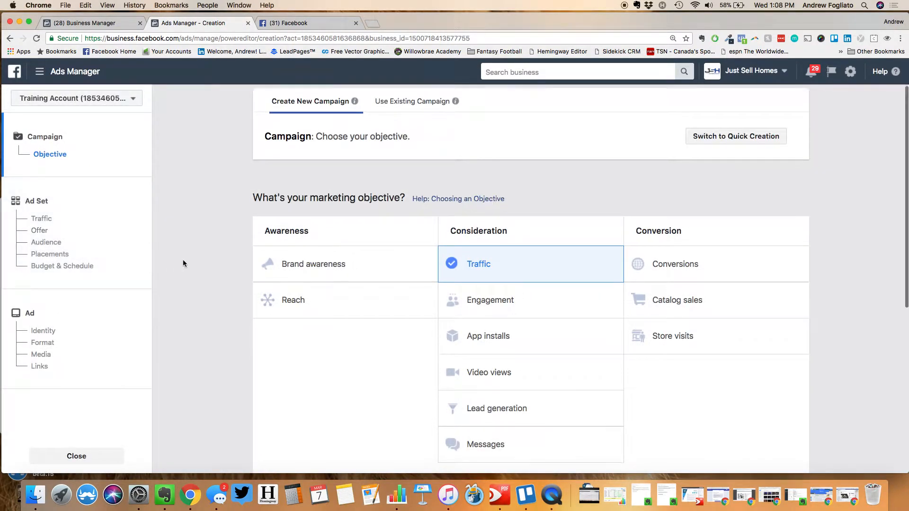
Scroll down through the marketing objective options to the Traffic choice
scroll(184, 264, "down", 2)
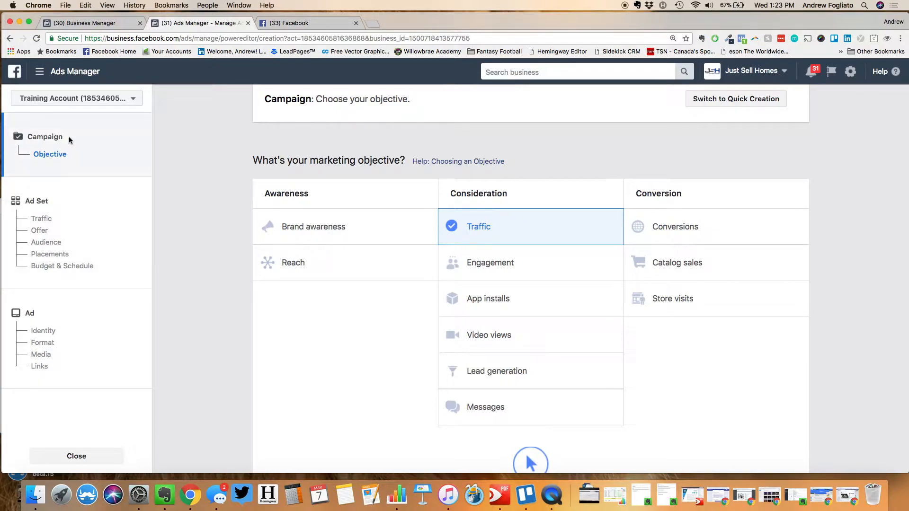
Look through the full Ads Manager tools overview, then dismiss it
left_click(41, 75)
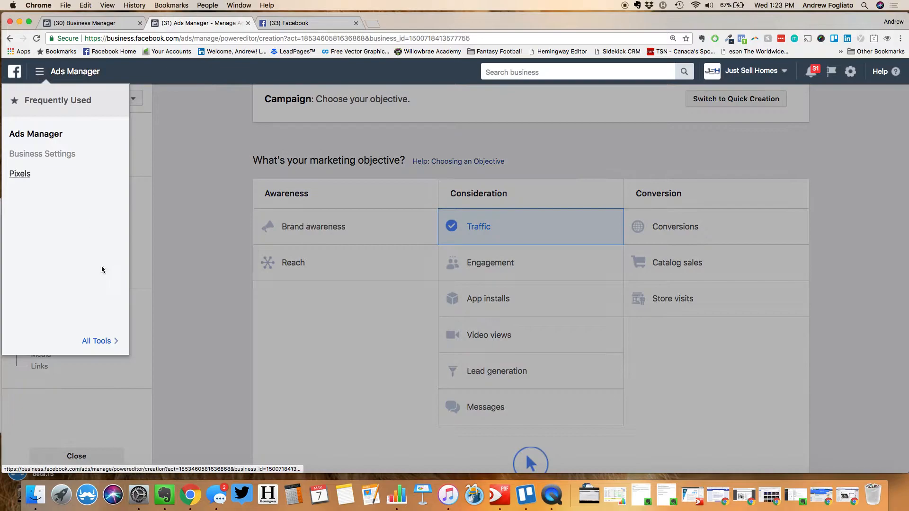
left_click(101, 343)
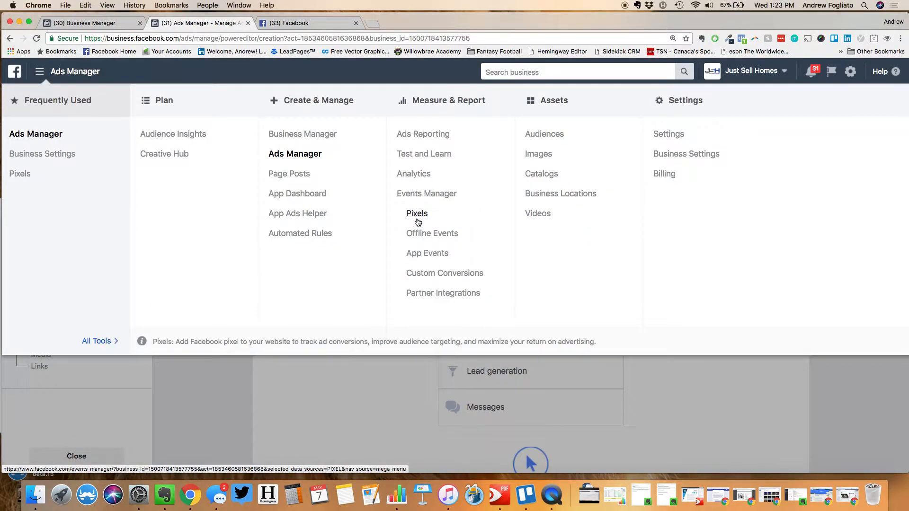
left_click(406, 417)
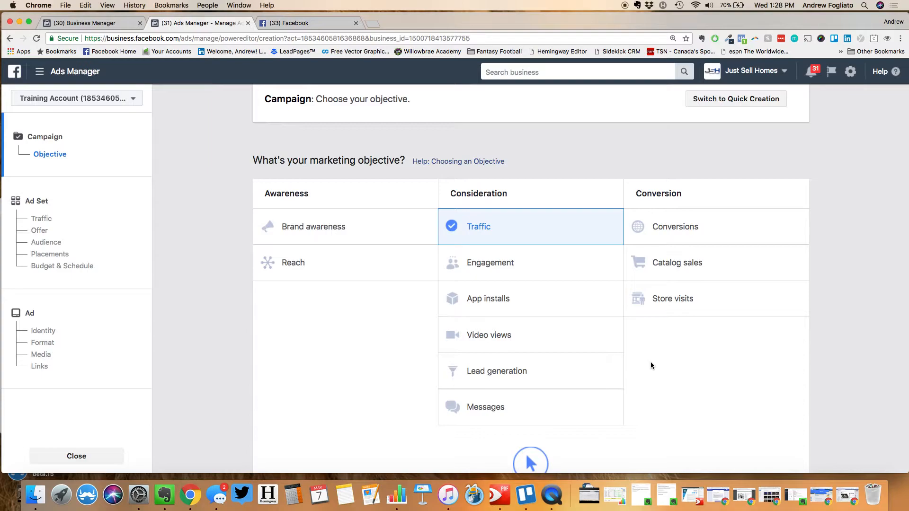
Keep the Traffic objective and campaign name 'Traffic', then continue to the ad set
scroll(661, 327, "down", 5)
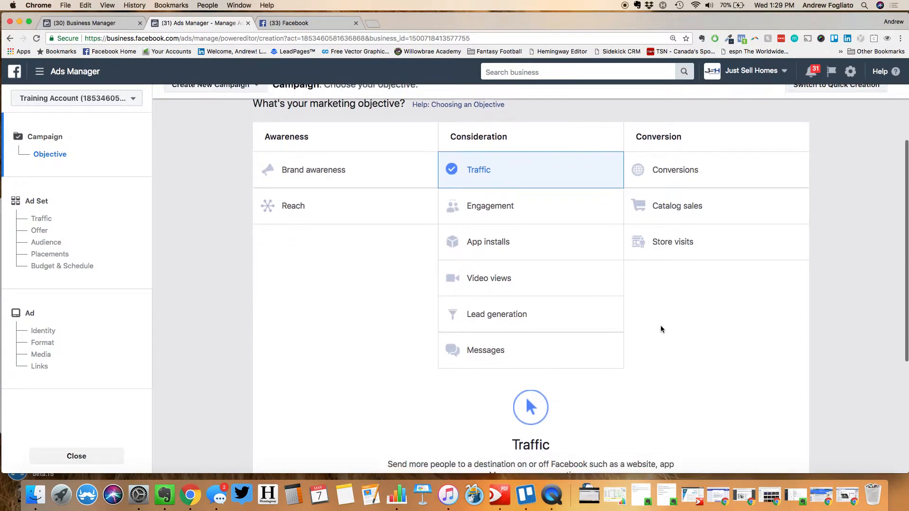
scroll(661, 325, "down", 3)
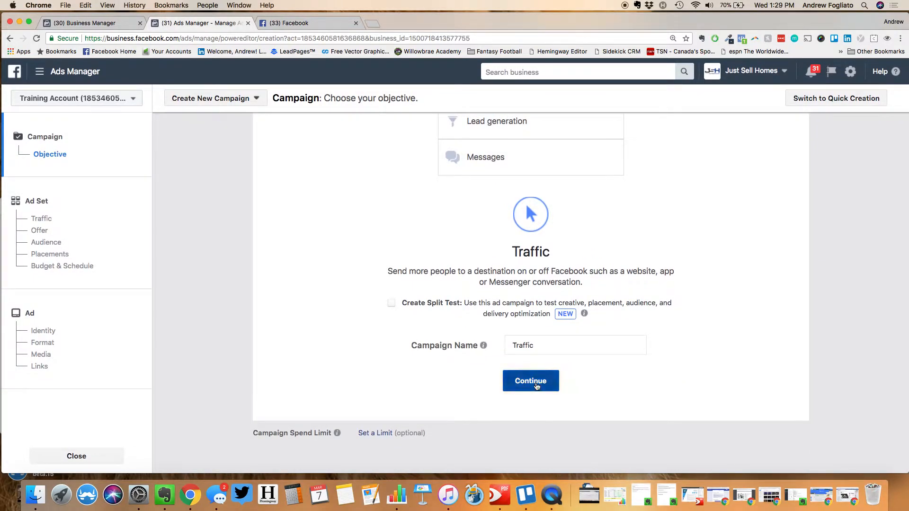
scroll(526, 386, "up", 5)
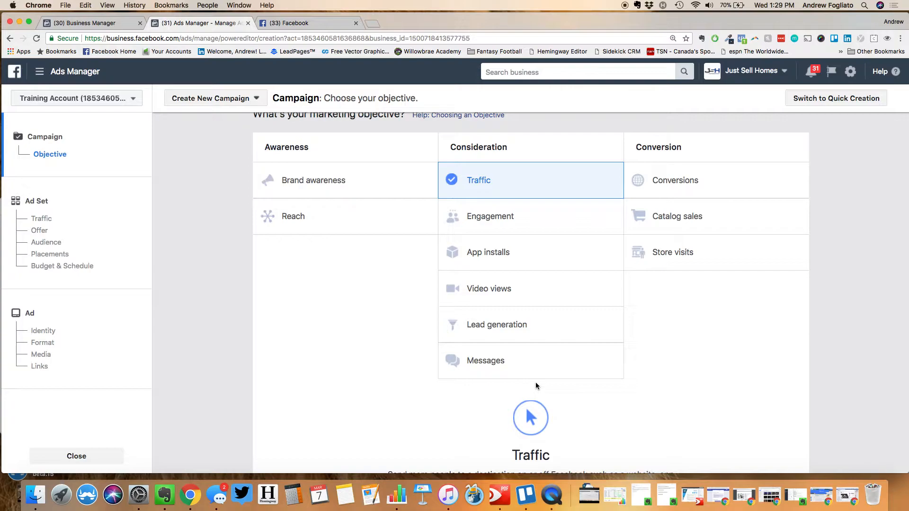
scroll(535, 386, "down", 3)
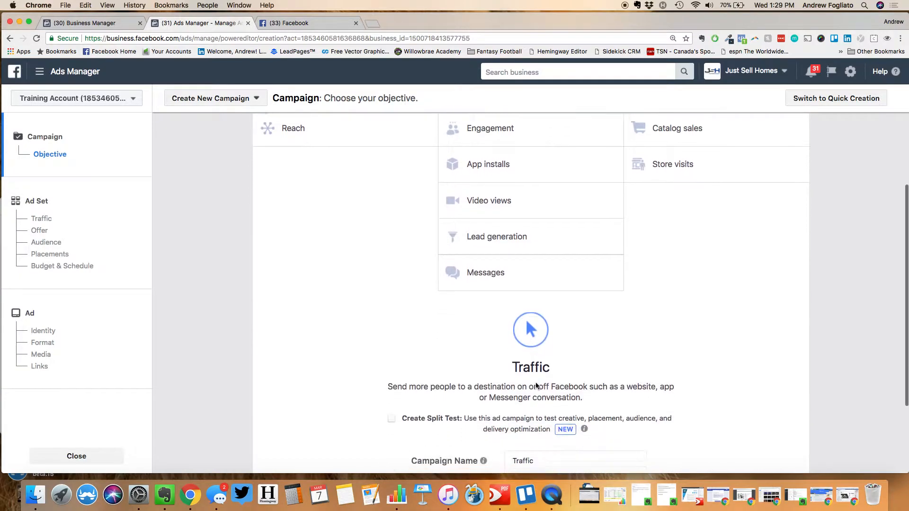
scroll(541, 454, "down", 3)
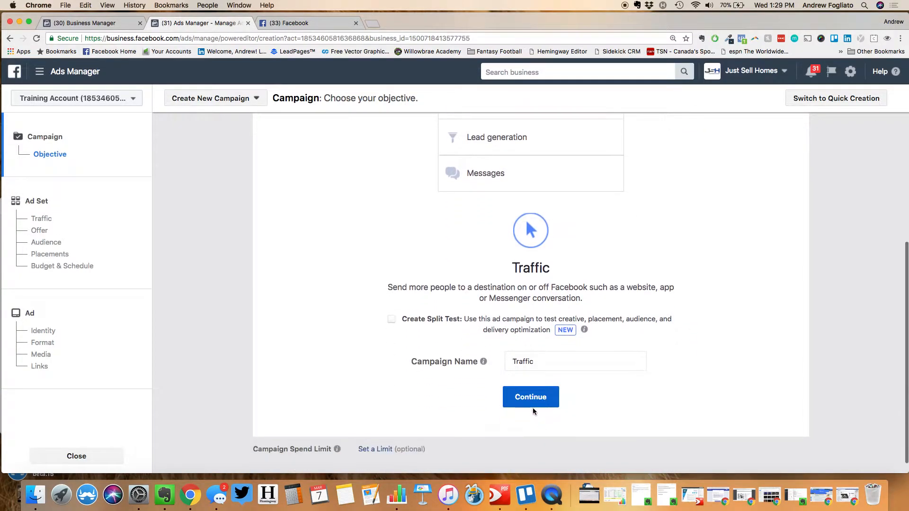
left_click(533, 404)
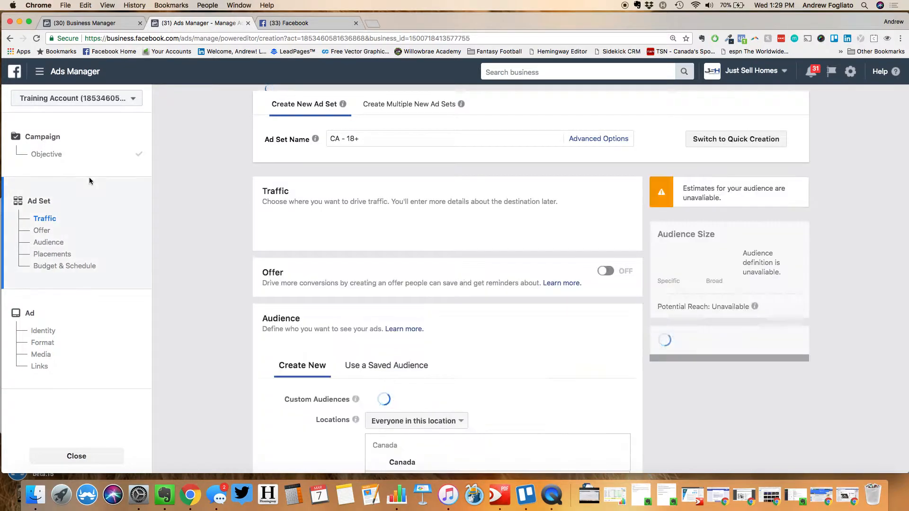
scroll(198, 240, "down", 1)
scroll(197, 240, "down", 5)
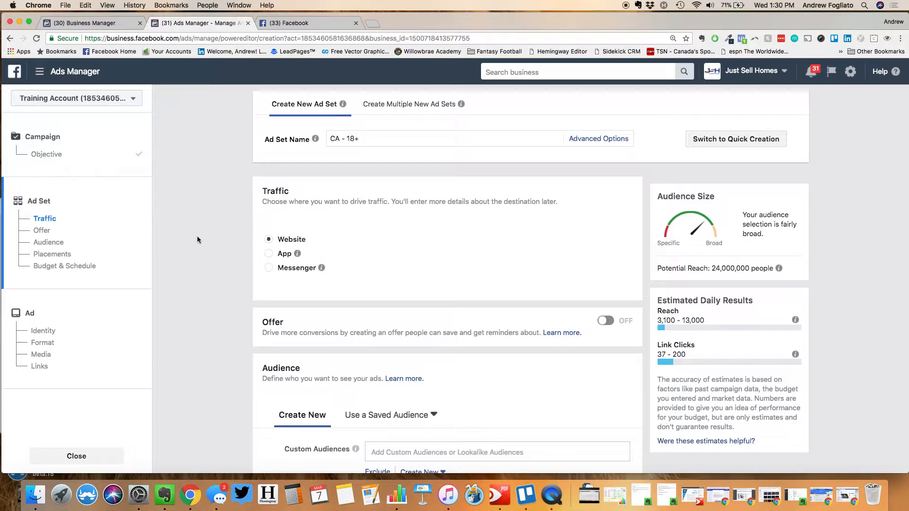
scroll(197, 240, "down", 6)
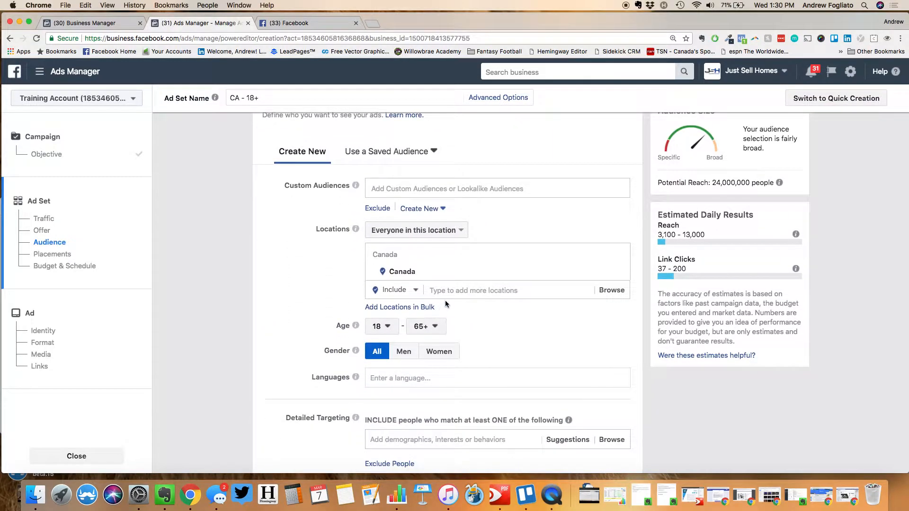
left_click(445, 291)
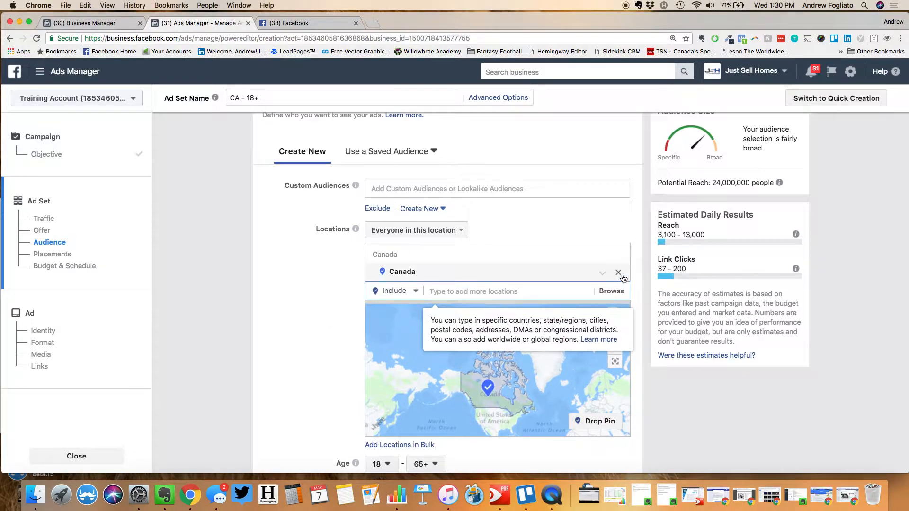
left_click(618, 273)
type("St. Cathar")
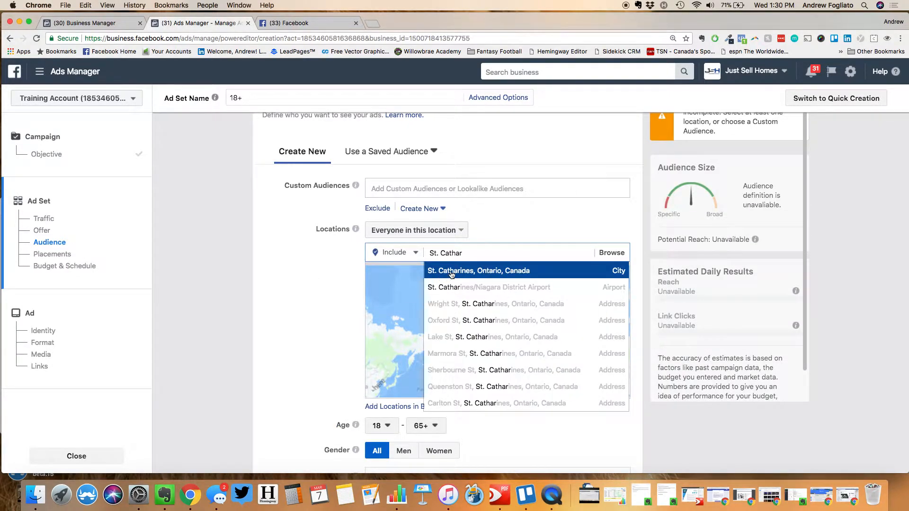
key("Return")
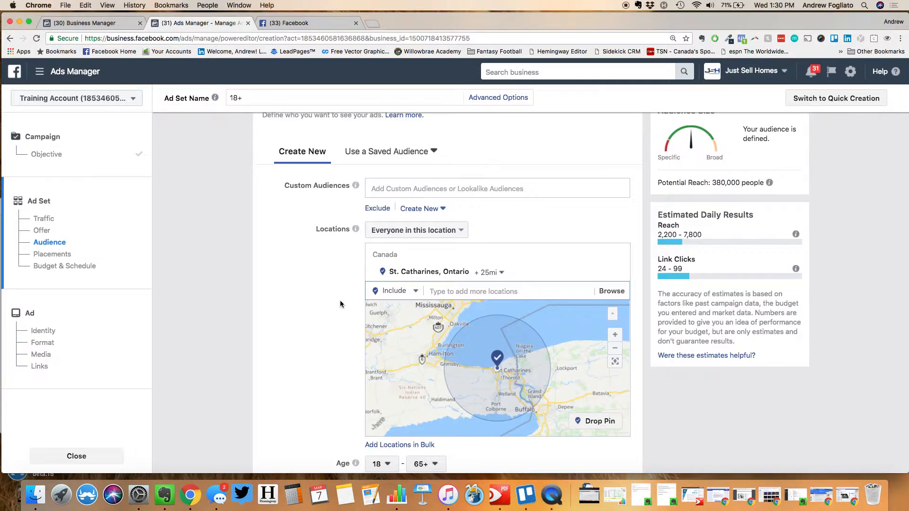
left_click(501, 273)
left_click(499, 289)
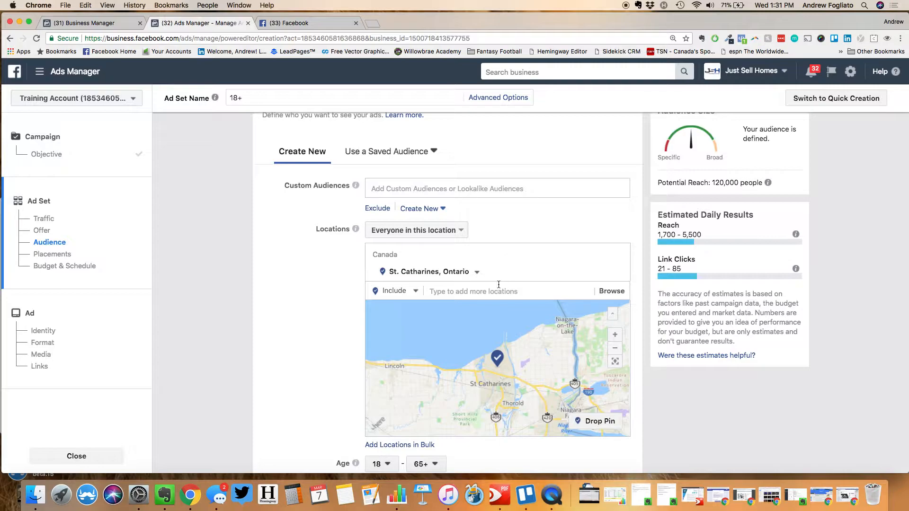
left_click(499, 286)
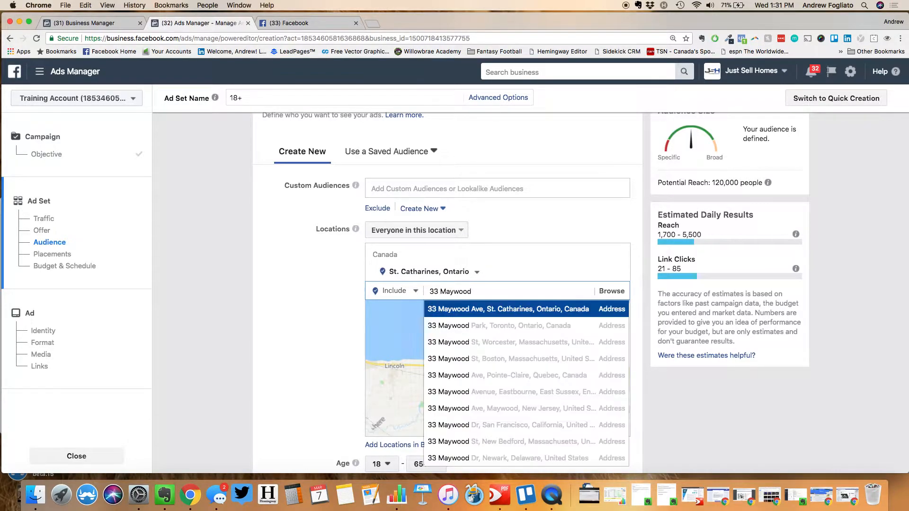
left_click(496, 308)
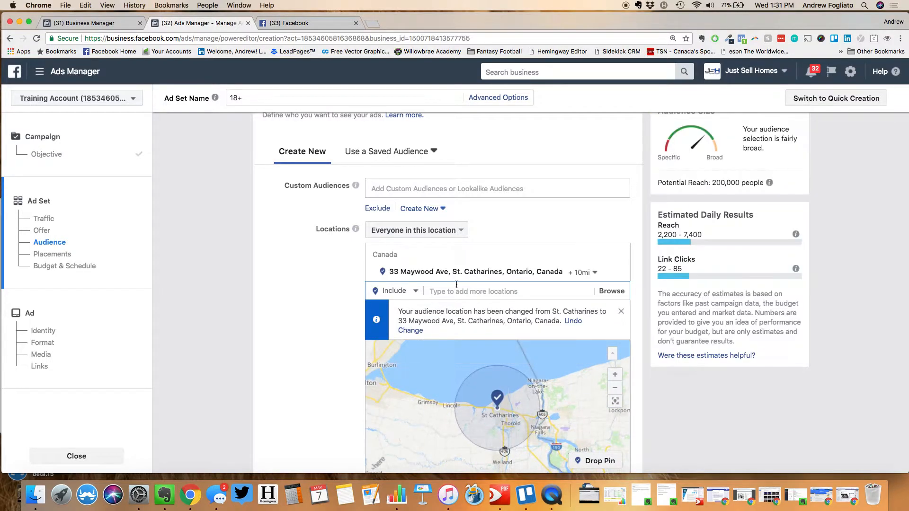
left_click(419, 294)
left_click_drag(412, 309, 405, 309)
left_click(297, 312)
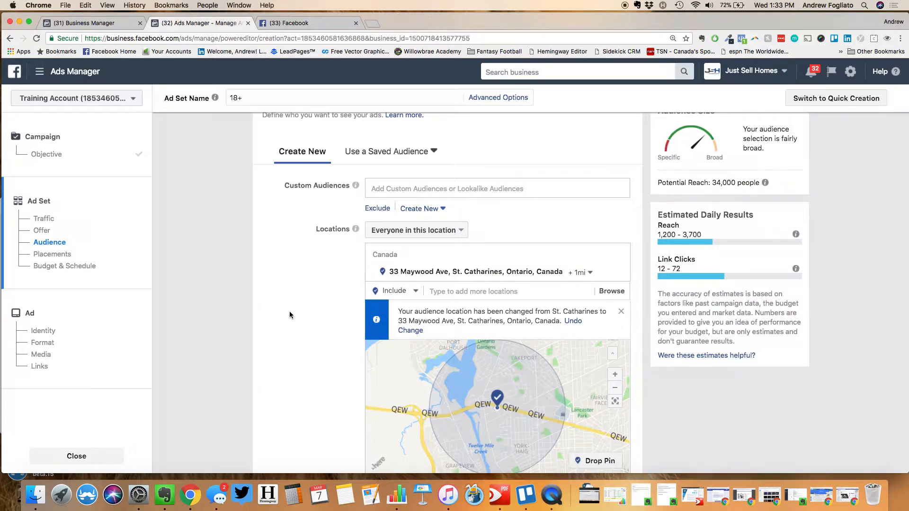
Add the L2R Zip/Postal Code as another targeted location
left_click(458, 295)
type("L2R")
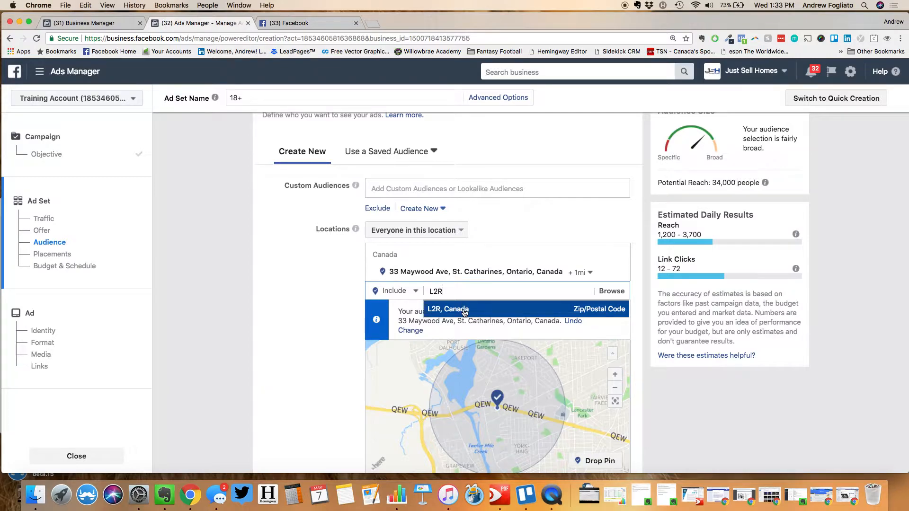
left_click(464, 312)
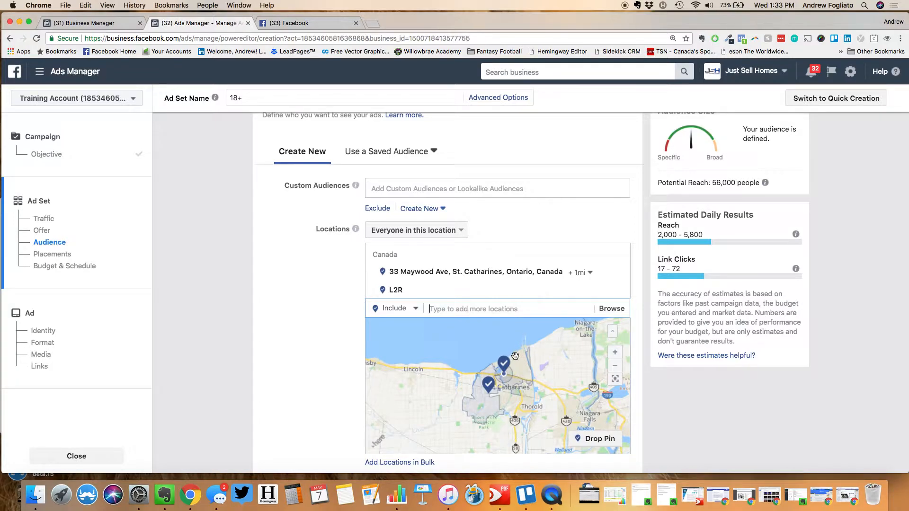
left_click(602, 273)
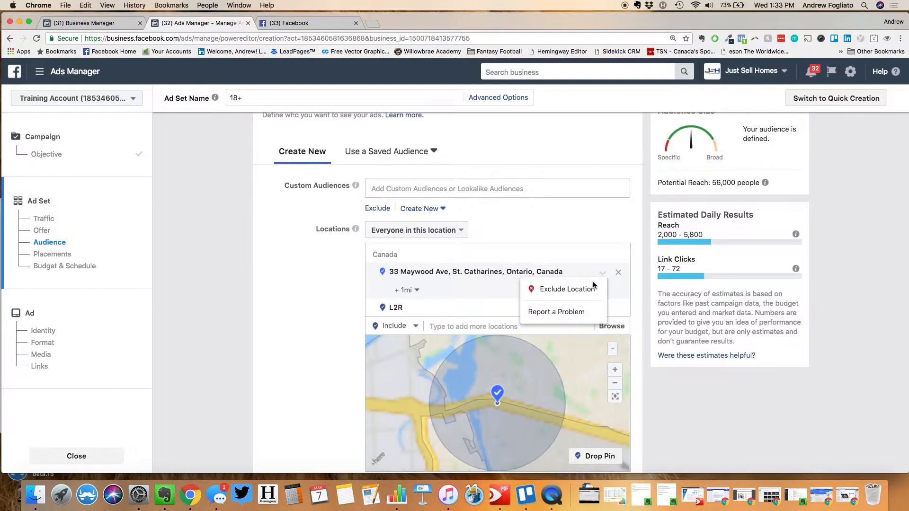
left_click(586, 293)
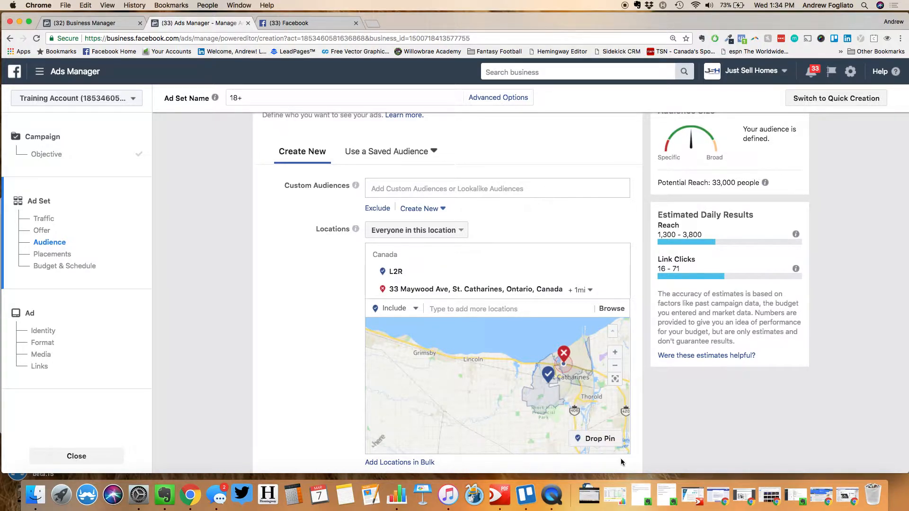
Drop a pin near Lincoln at 43.1274, -79.5260 and give it a 12 mile radius
left_click(599, 439)
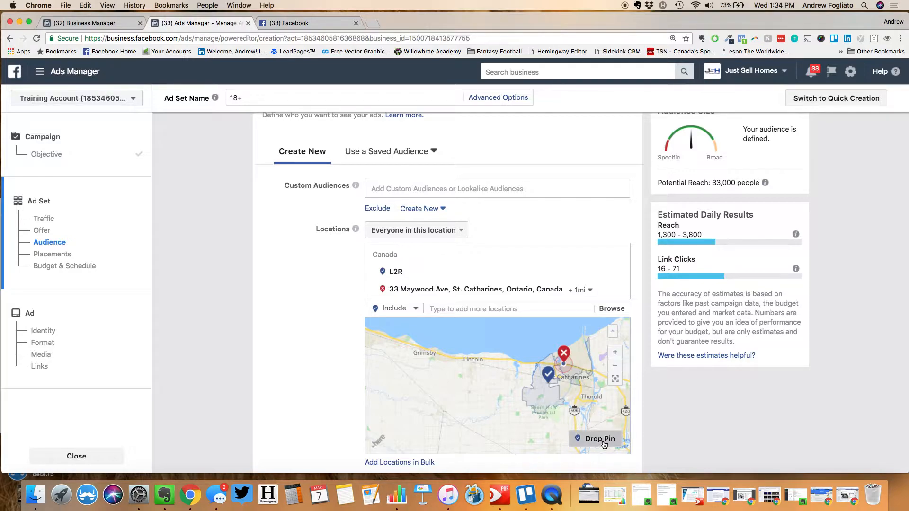
left_click(451, 396)
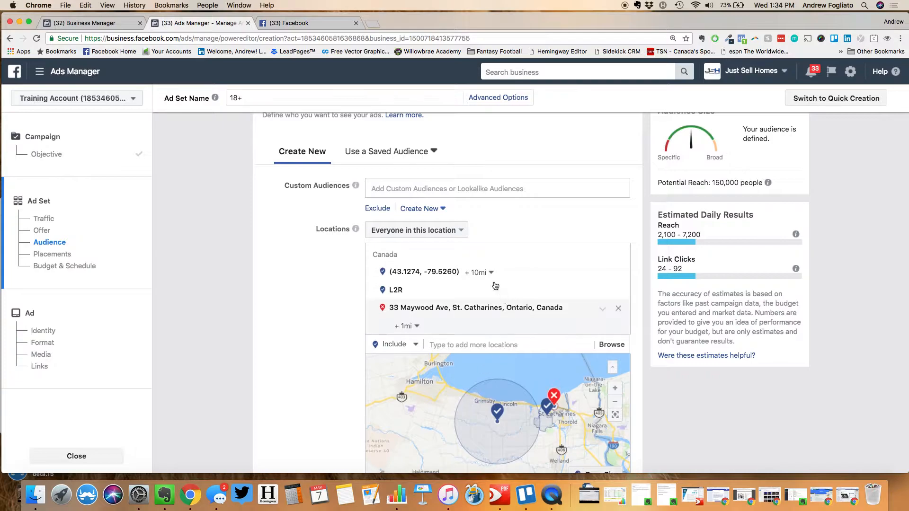
left_click(478, 272)
left_click_drag(484, 293, 472, 287)
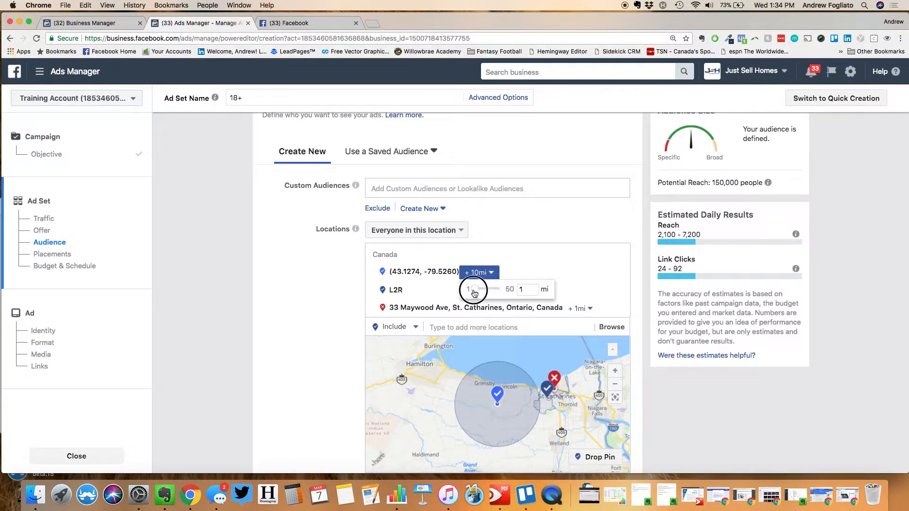
left_click(478, 273)
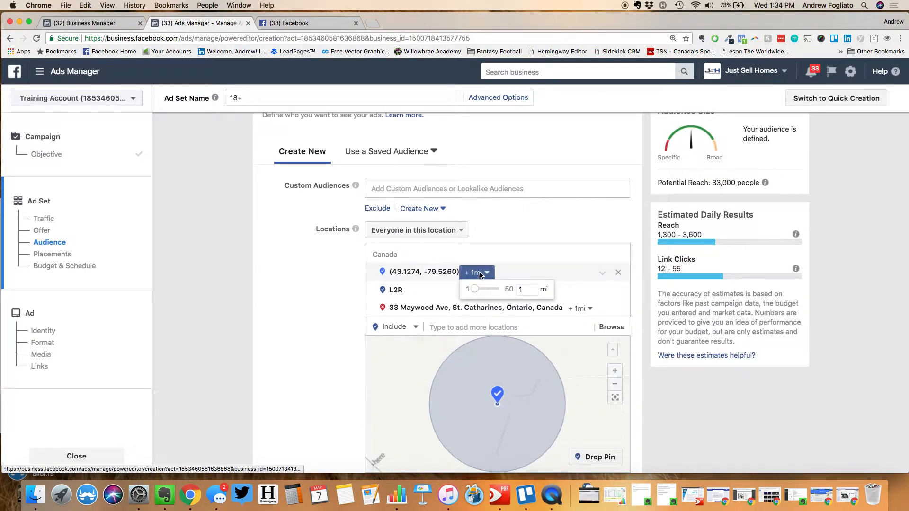
left_click_drag(475, 287, 482, 294)
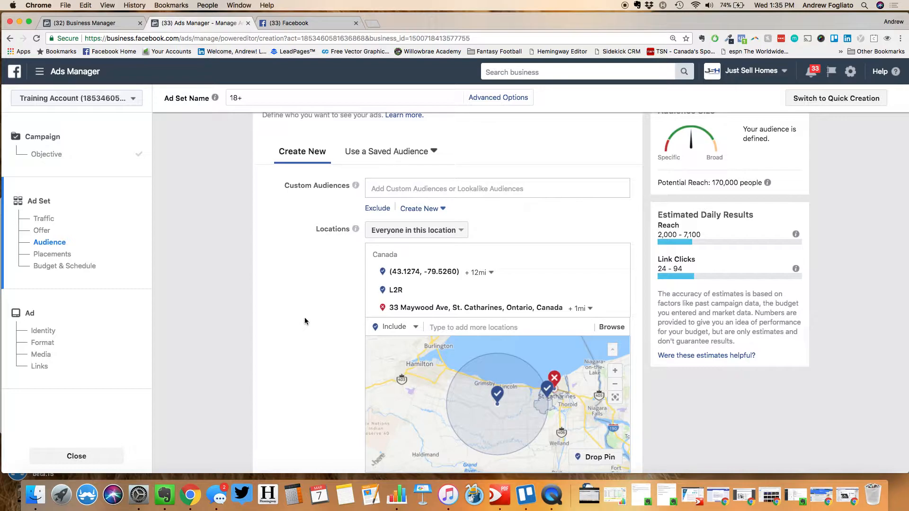
scroll(306, 289, "down", 4)
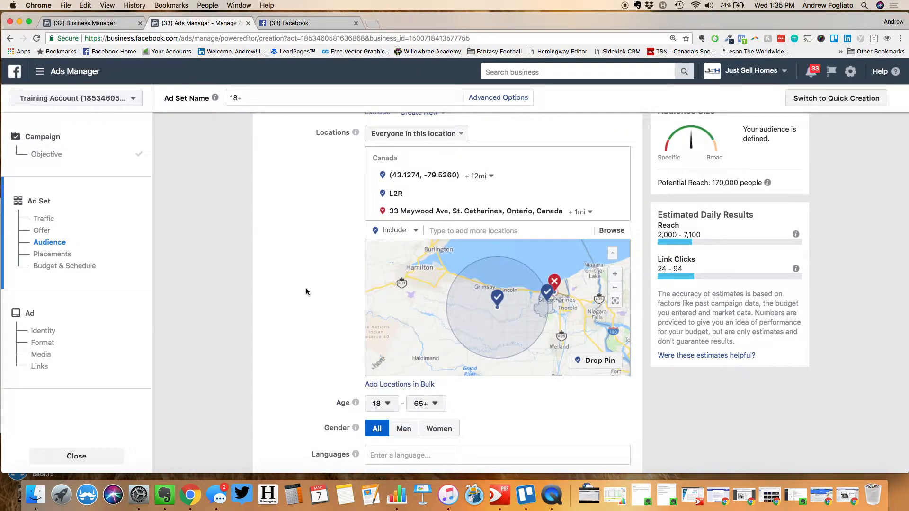
scroll(306, 292, "down", 2)
scroll(306, 291, "up", 3)
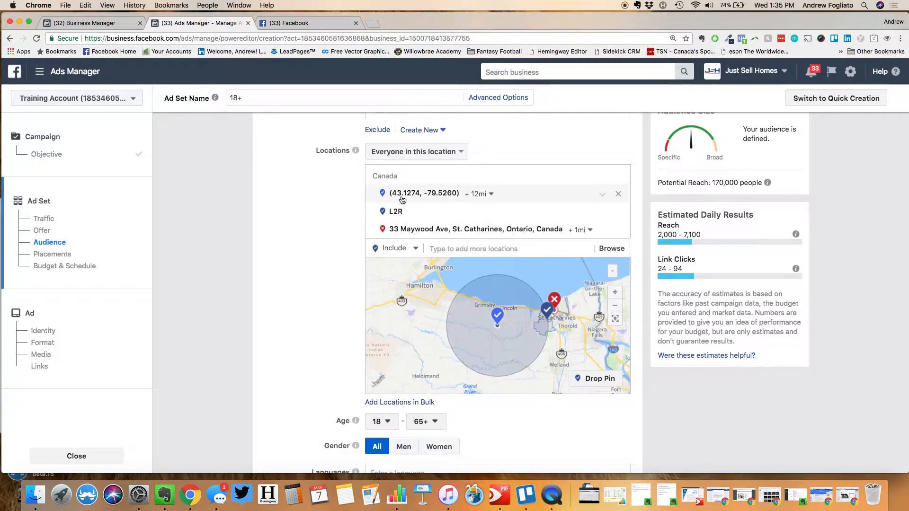
Change the location setting from 'Everyone in this location' to 'People who live in this location'
left_click(401, 154)
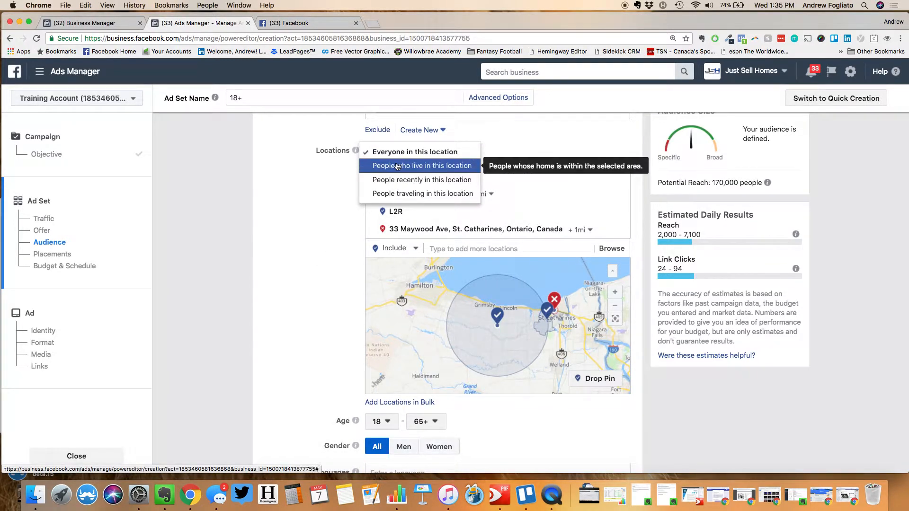
left_click(396, 164)
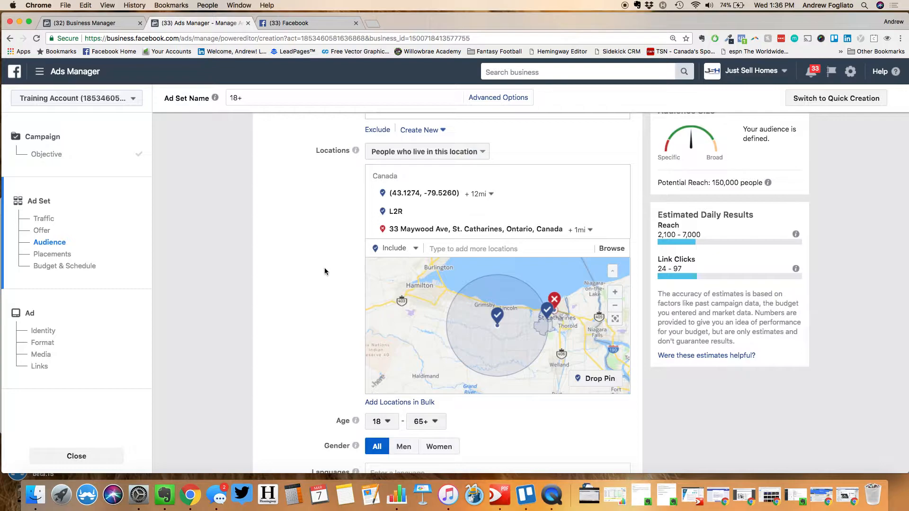
scroll(325, 268, "down", 5)
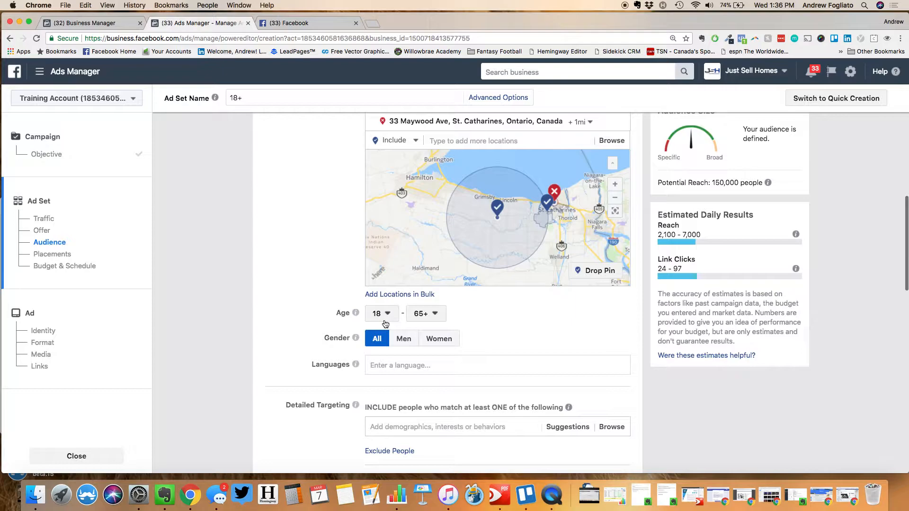
Set the minimum age to 30, leaving the maximum at 65+
left_click(382, 314)
scroll(380, 265, "down", 2)
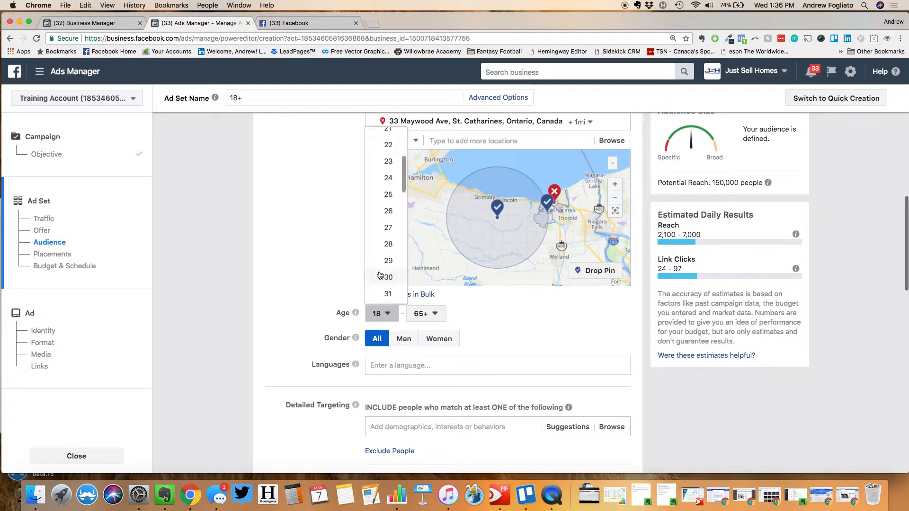
left_click(388, 277)
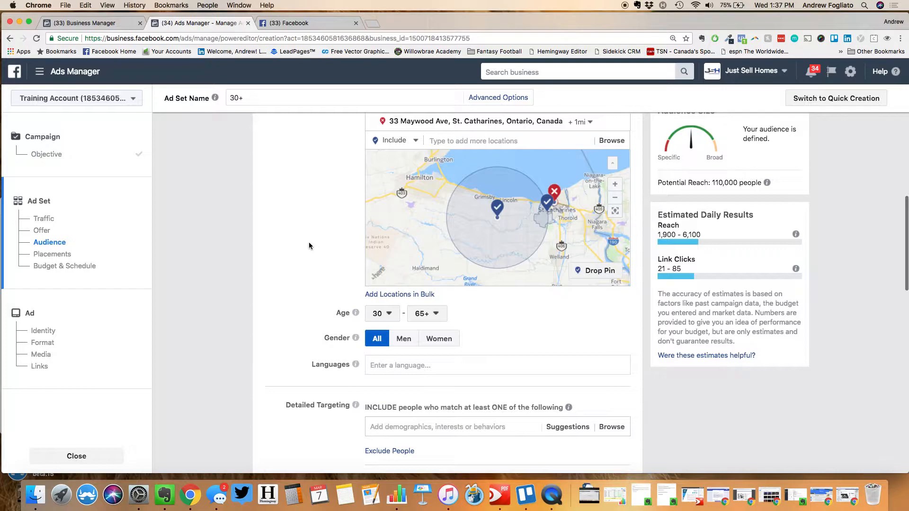
Add English (All) as the ad set's audience language
scroll(309, 246, "down", 2)
left_click(399, 317)
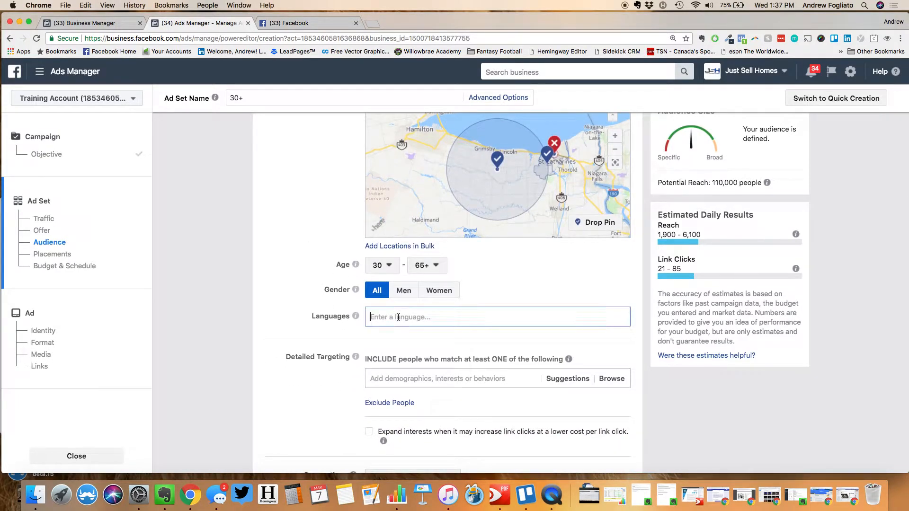
type("English")
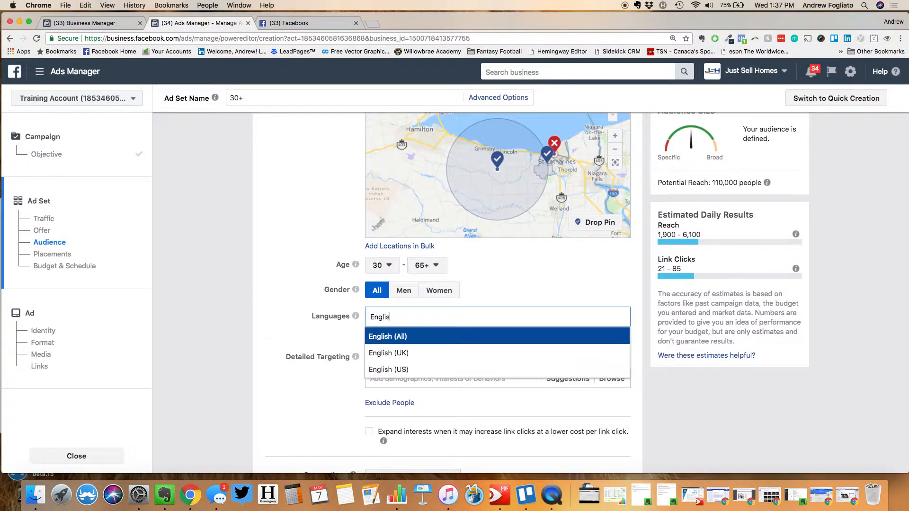
left_click(409, 344)
left_click(294, 289)
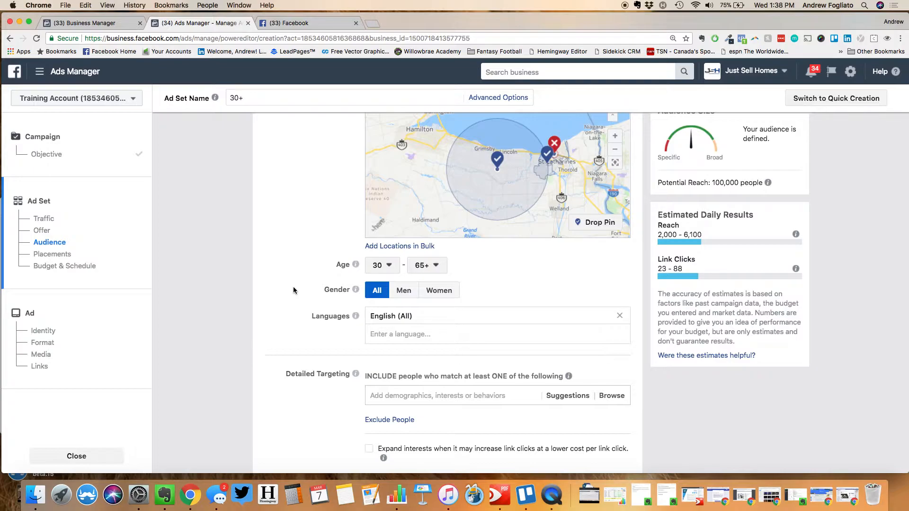
scroll(294, 286, "down", 5)
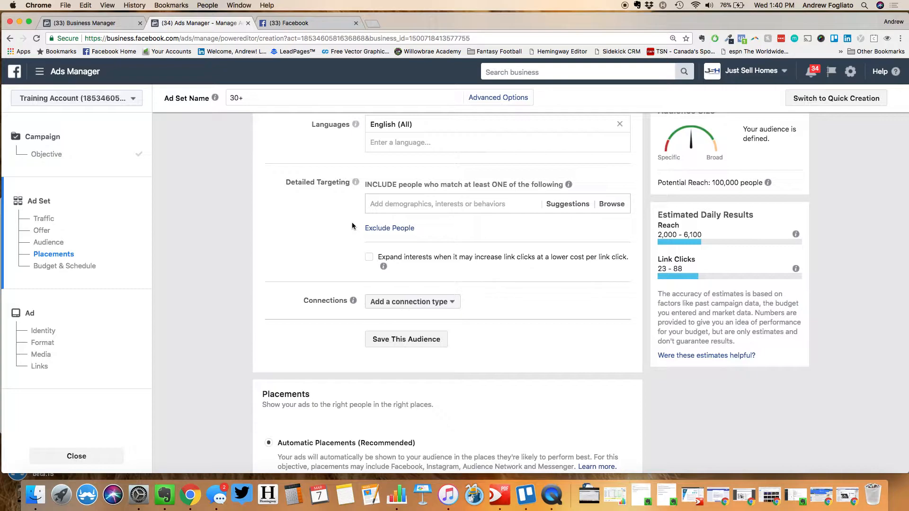
left_click(397, 202)
type("e Depot")
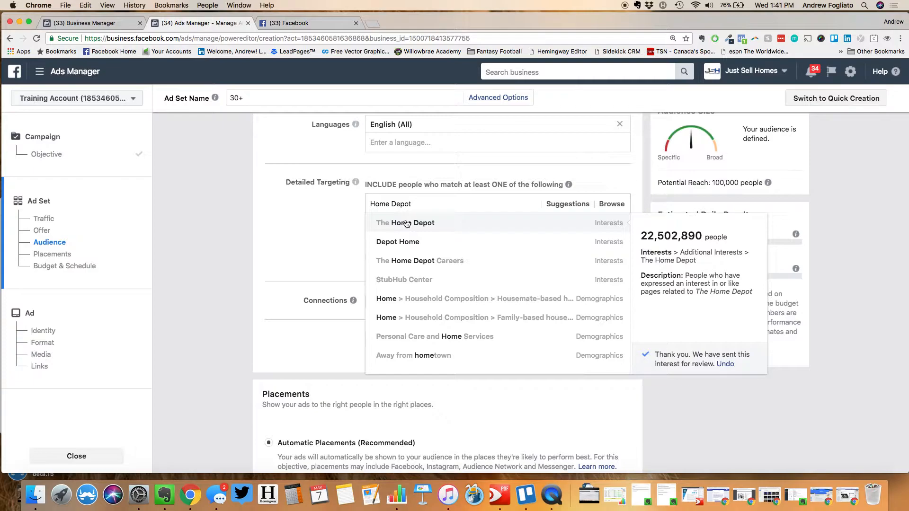
left_click_drag(432, 205, 350, 204)
key("BackSpace")
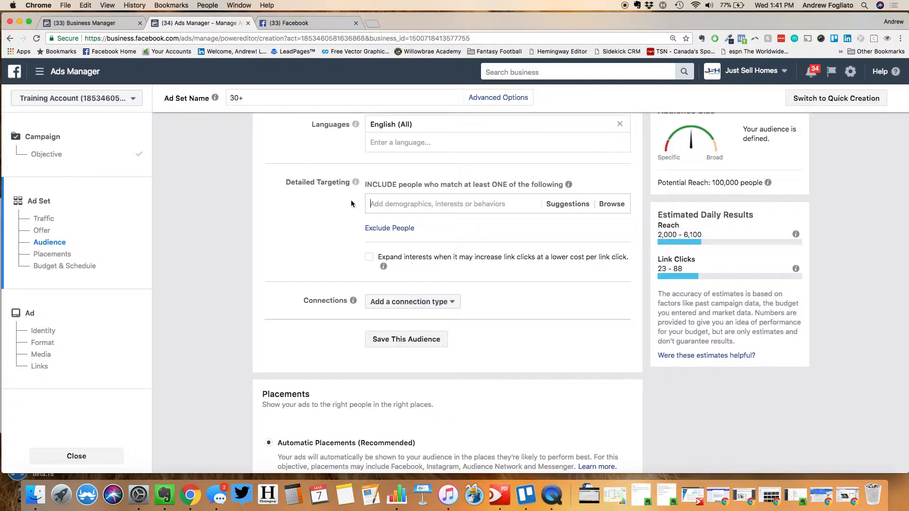
Add Married, In a relationship and Engaged as relationship-status targets in Detailed Targeting
type("Married")
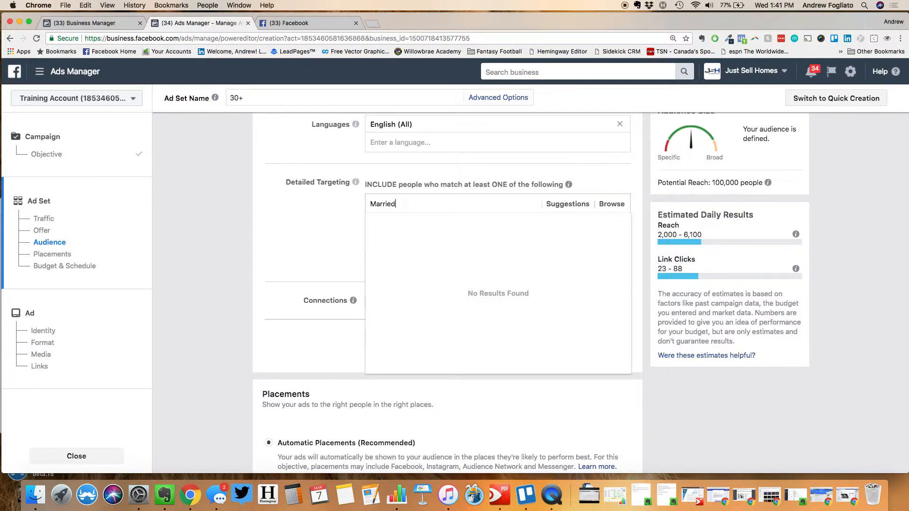
left_click(398, 221)
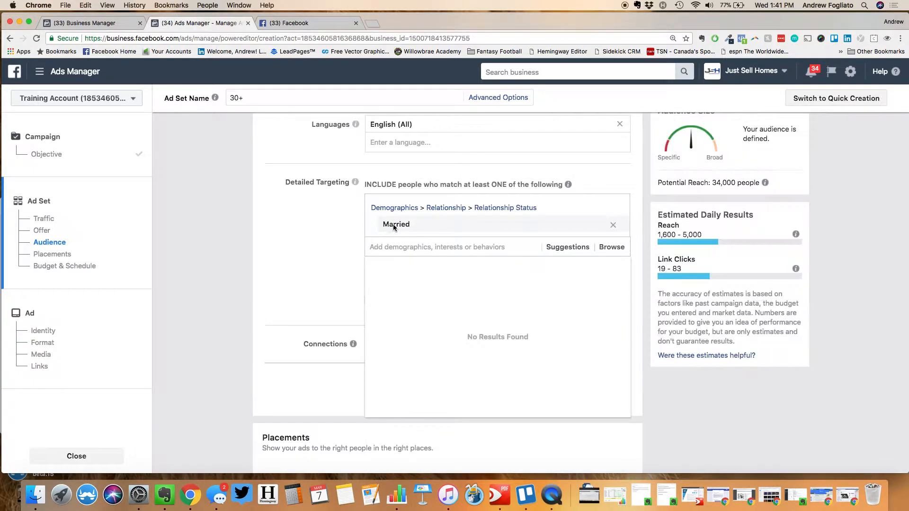
type("In a relationship")
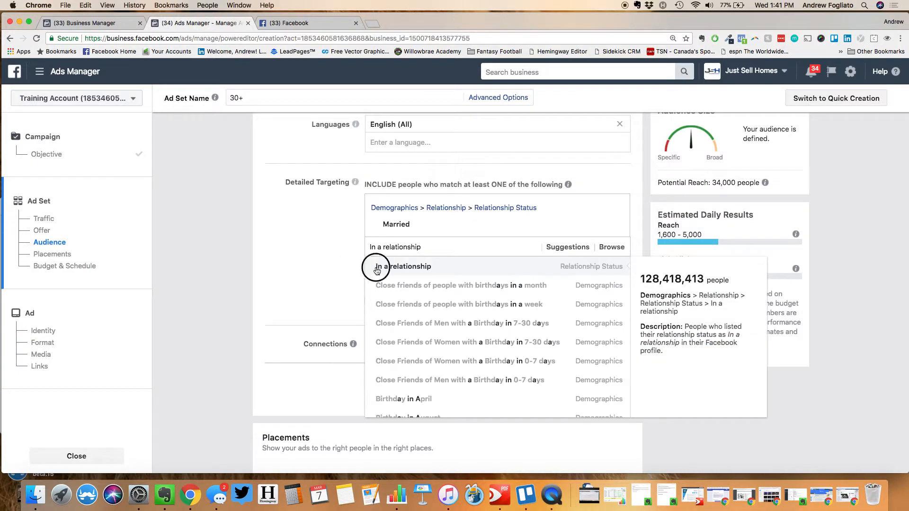
left_click(377, 270)
type("engaged")
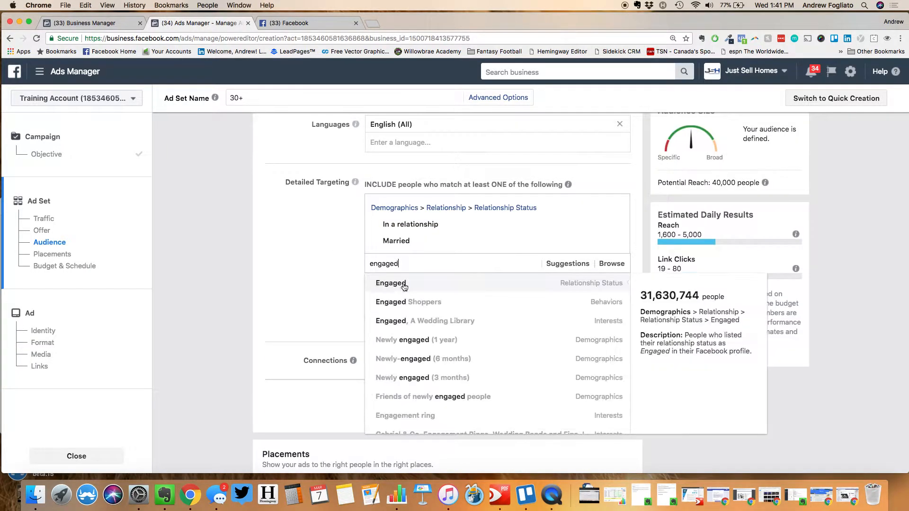
left_click(403, 284)
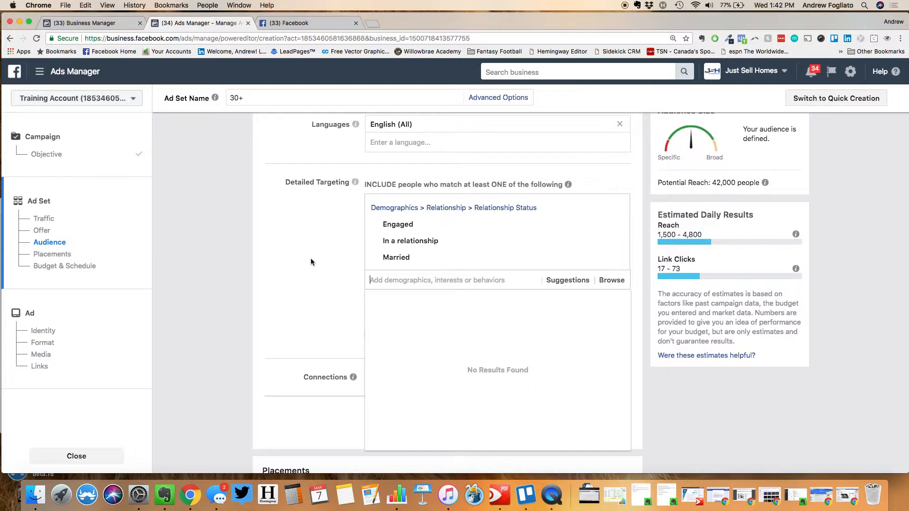
left_click(331, 261)
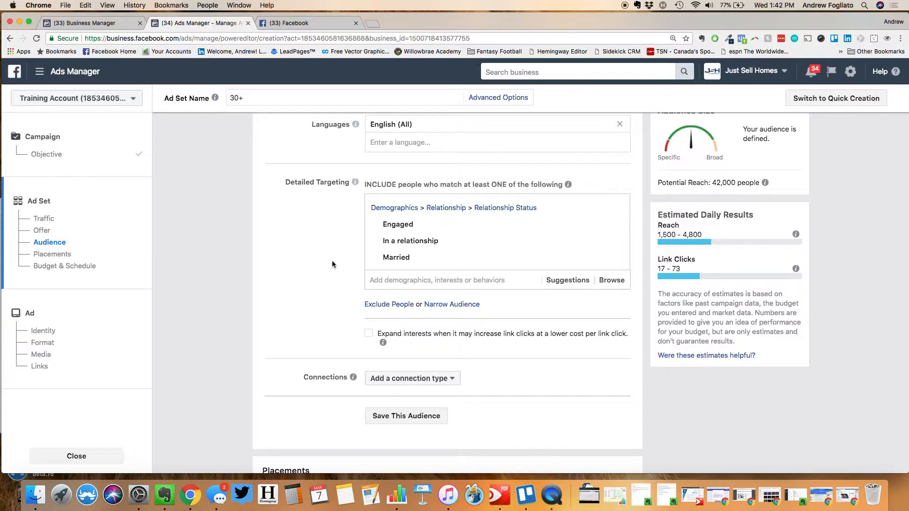
Add a Narrow Audience rule requiring people to also match Parents (All)
left_click(449, 306)
left_click(440, 325)
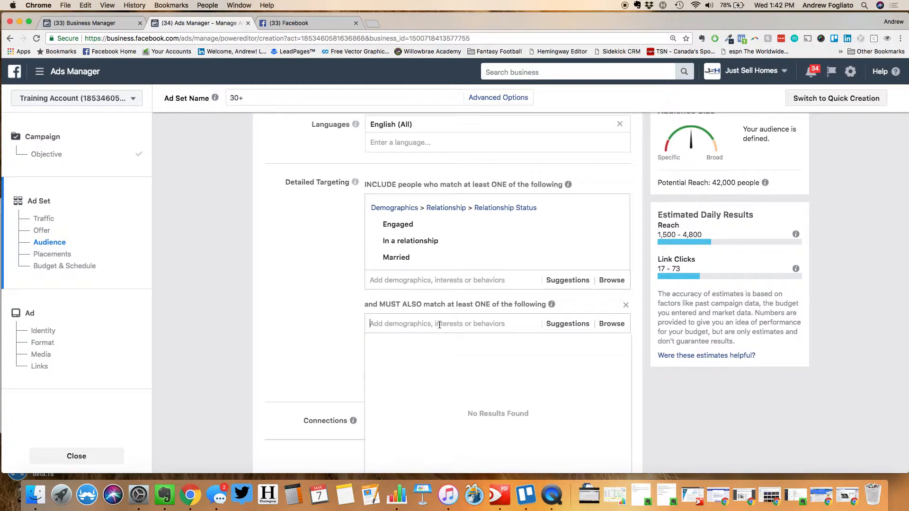
type("parents")
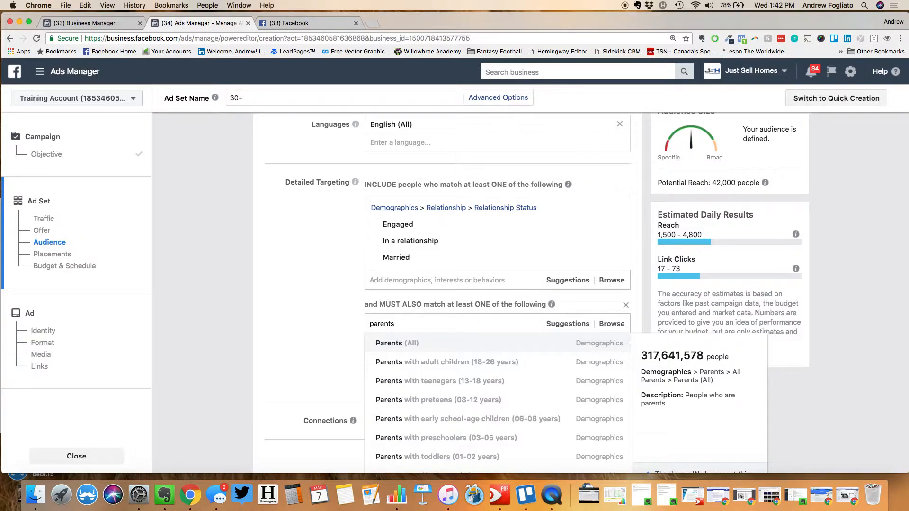
left_click(423, 349)
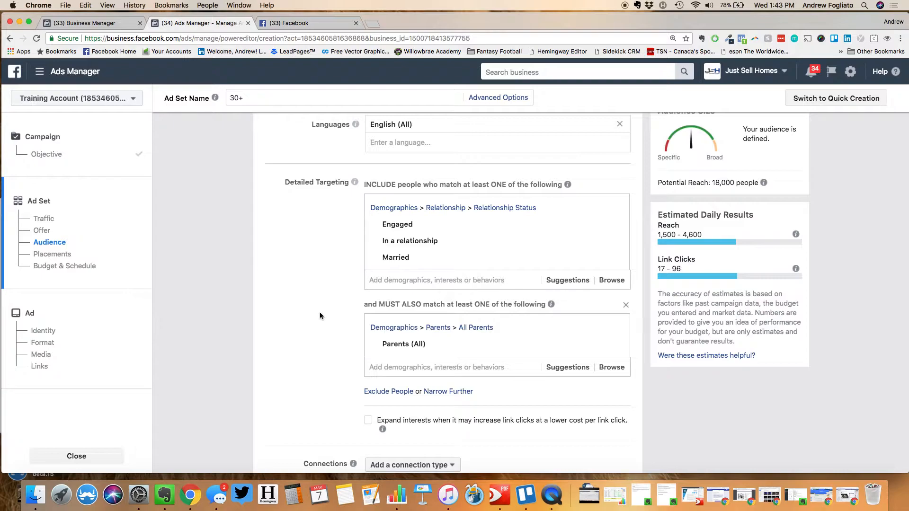
left_click(374, 393)
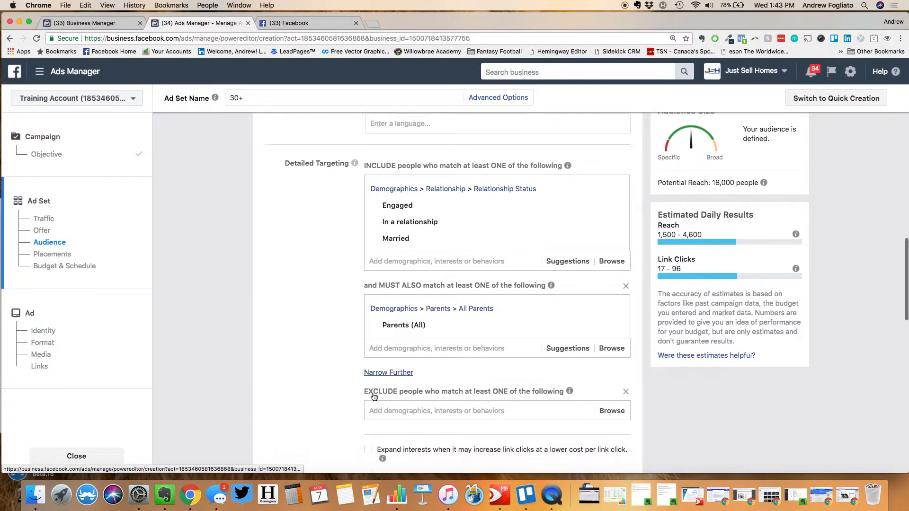
scroll(382, 407, "down", 1)
type("single")
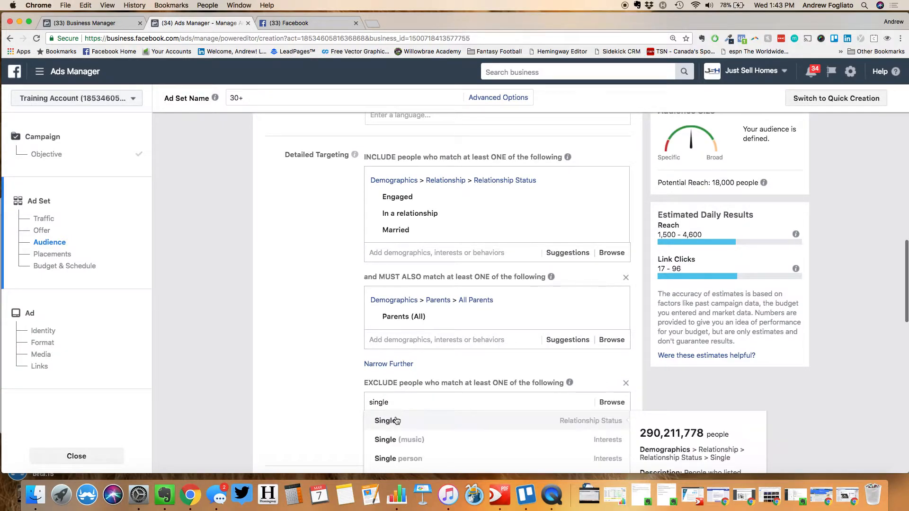
left_click(386, 417)
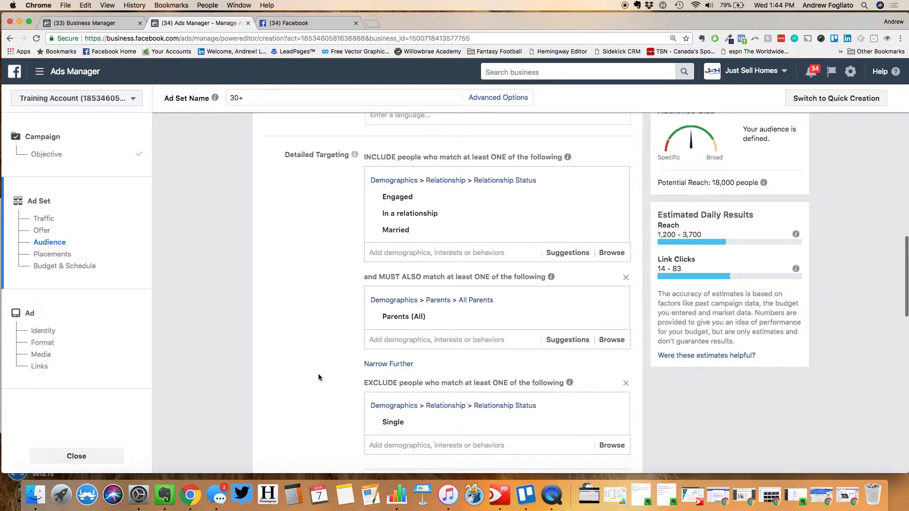
scroll(318, 375, "down", 5)
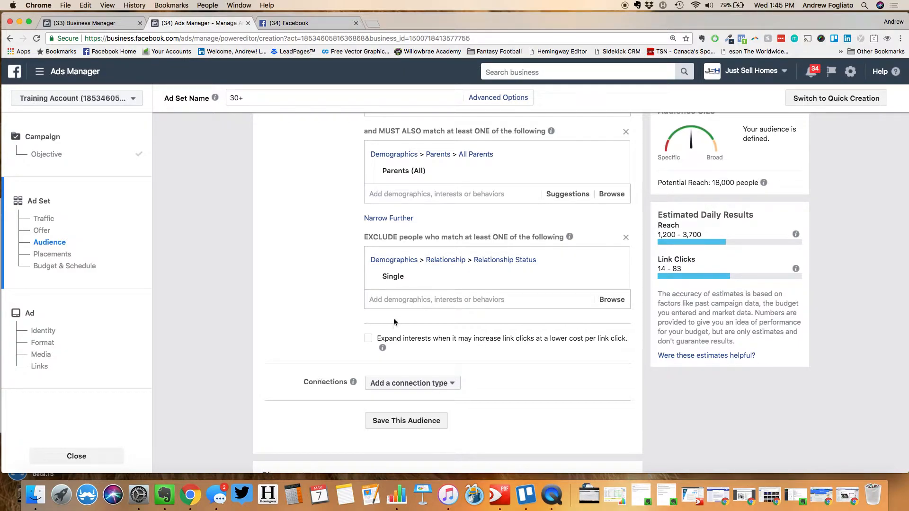
Exclude the Real Estate Council of Ontario interest from the audience
type("Real ESta")
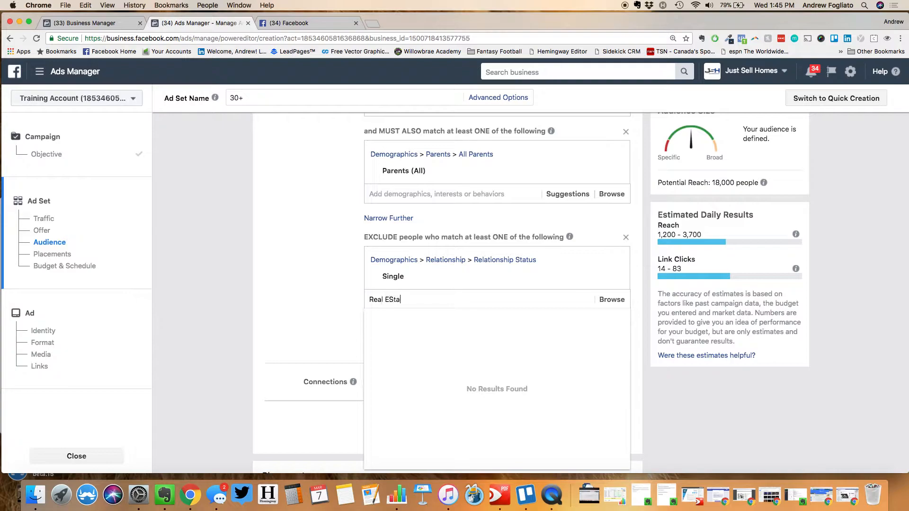
type("te Coun")
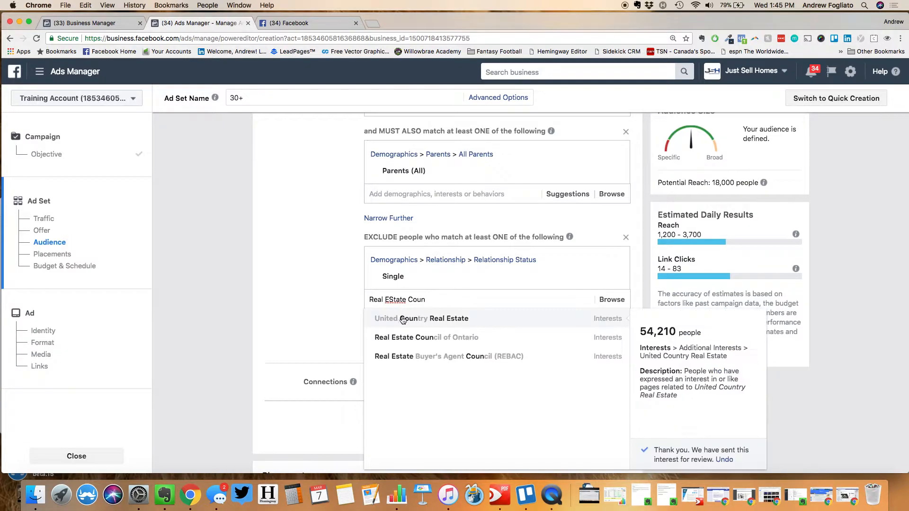
left_click(408, 338)
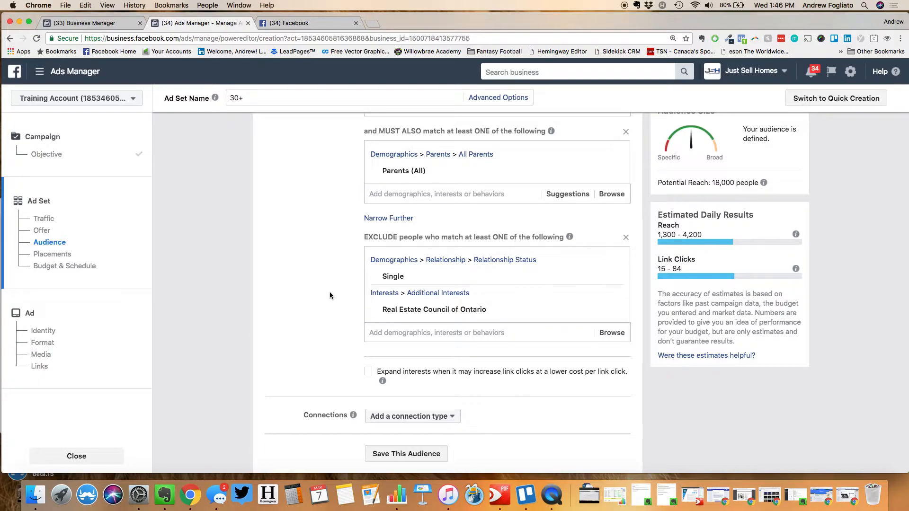
scroll(329, 292, "up", 15)
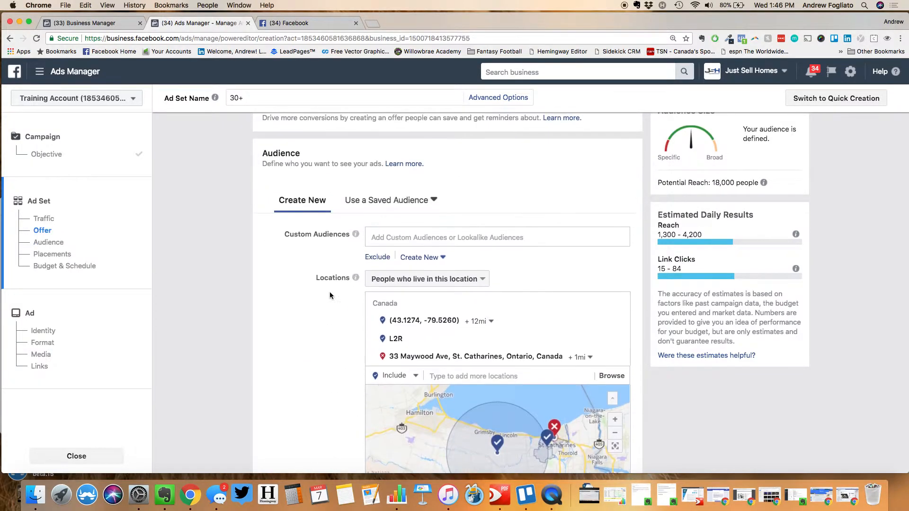
left_click(376, 205)
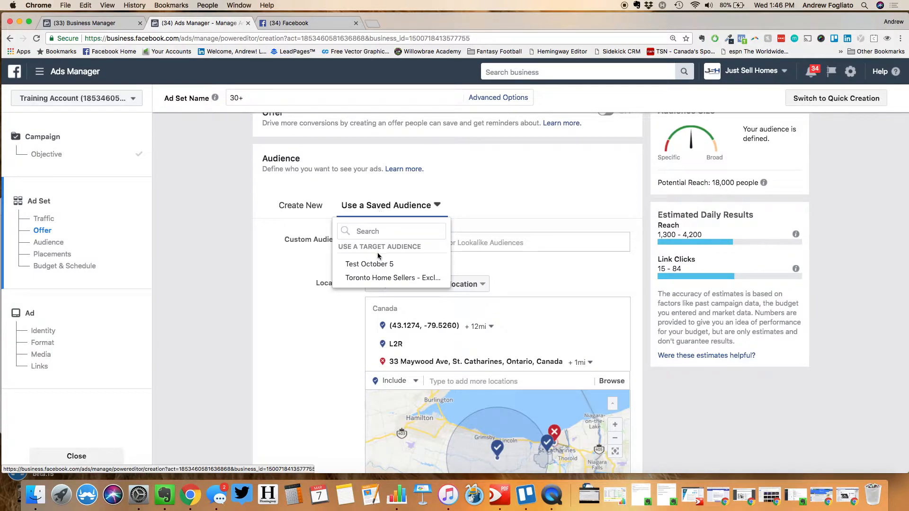
mouse_move(379, 265)
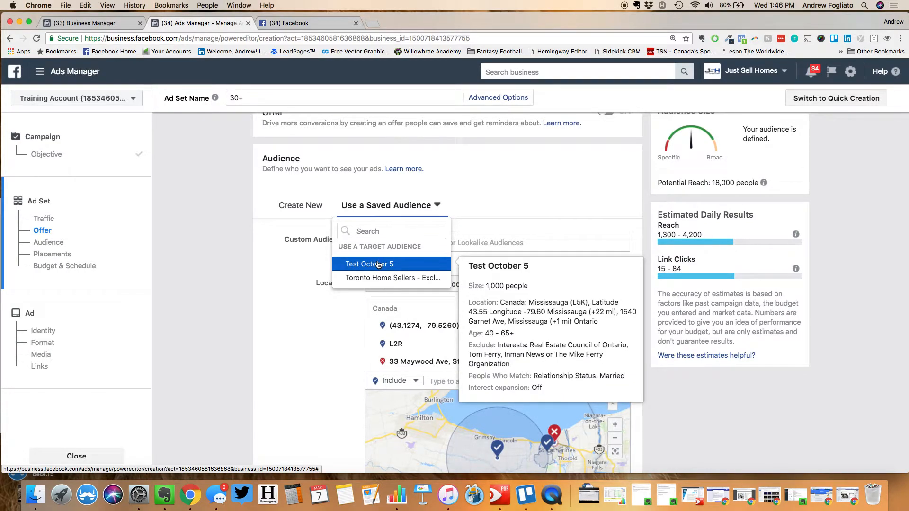
left_click(299, 339)
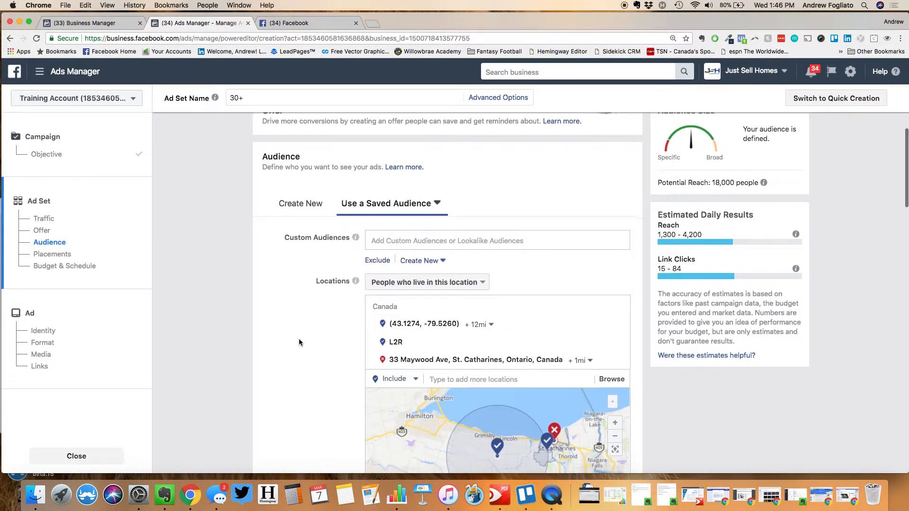
scroll(300, 339, "down", 7)
scroll(300, 342, "down", 7)
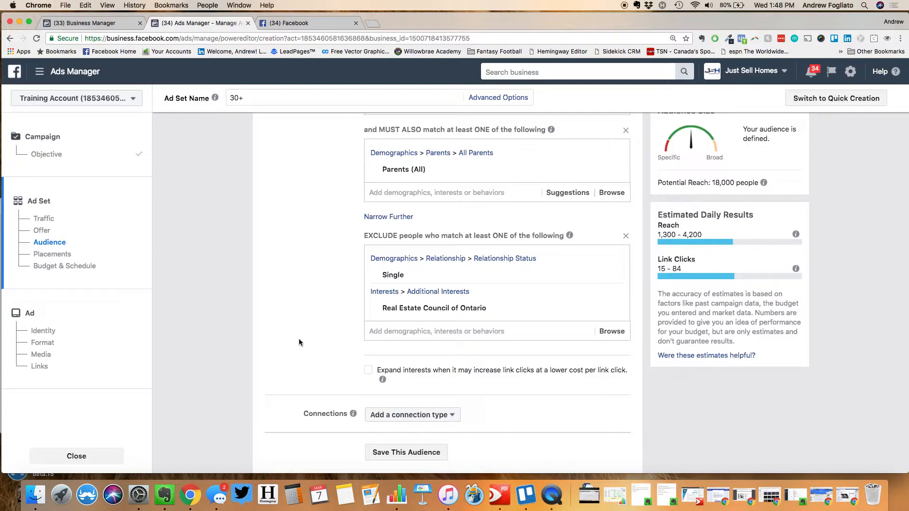
scroll(299, 340, "up", 2)
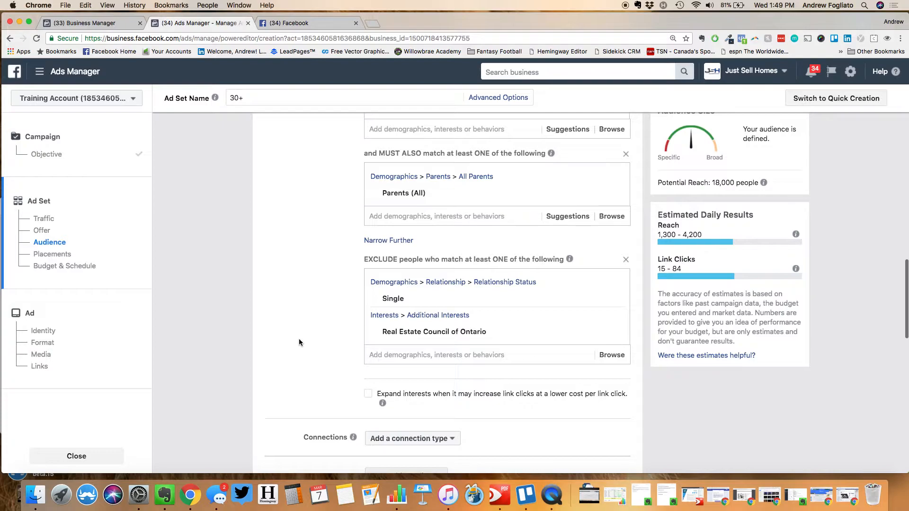
scroll(299, 339, "down", 3)
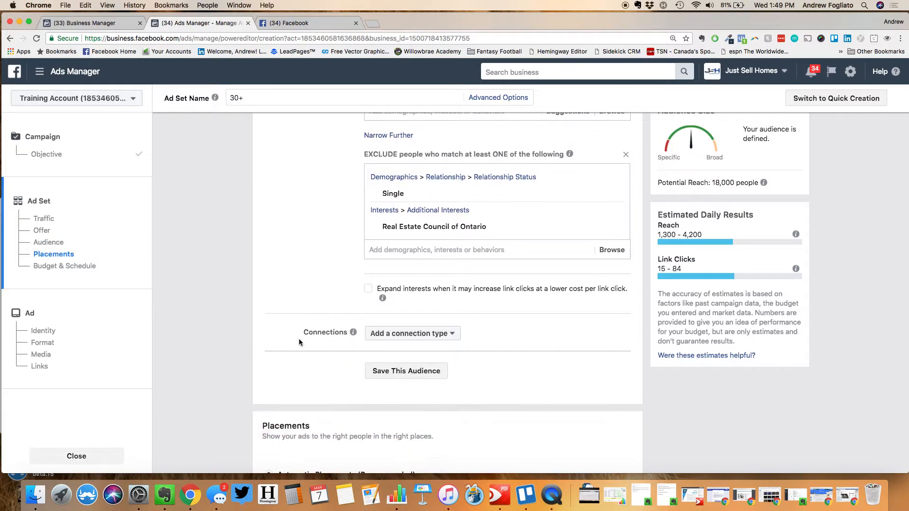
Scroll down to the Placements section, still set to Automatic Placements
mouse_move(353, 293)
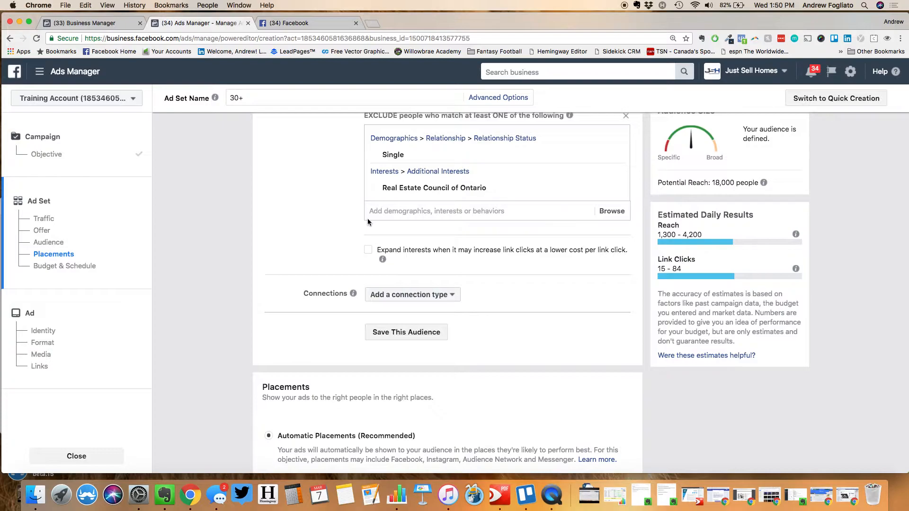
scroll(368, 222, "down", 3)
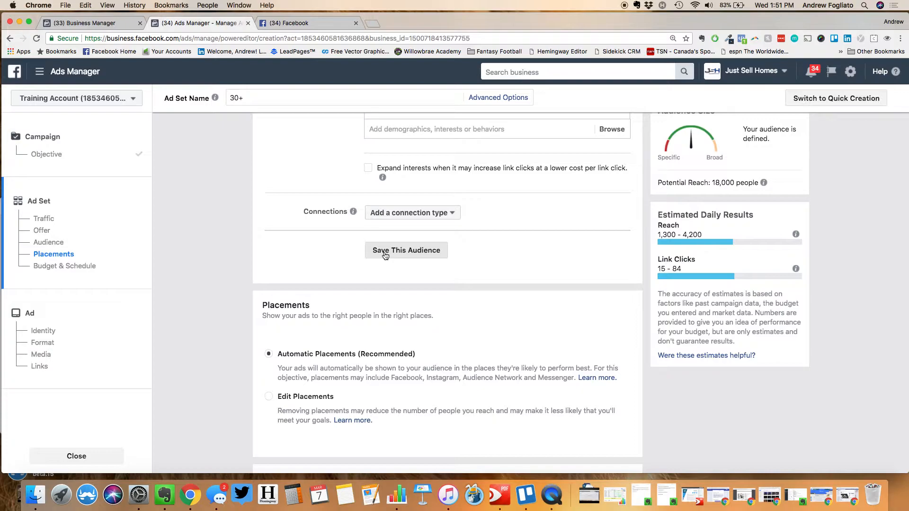
Remove the St. Catharines street-address location, keeping the coordinates and L2R
scroll(384, 256, "up", 15)
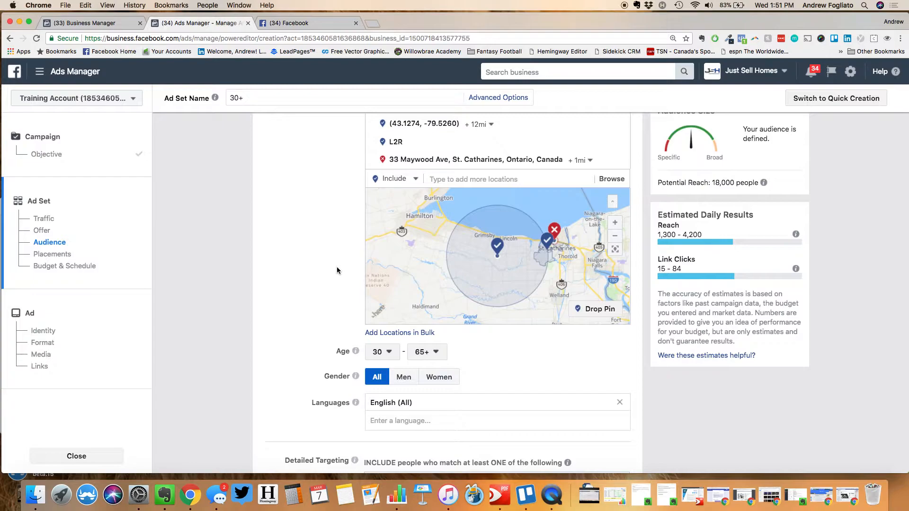
scroll(336, 270, "up", 3)
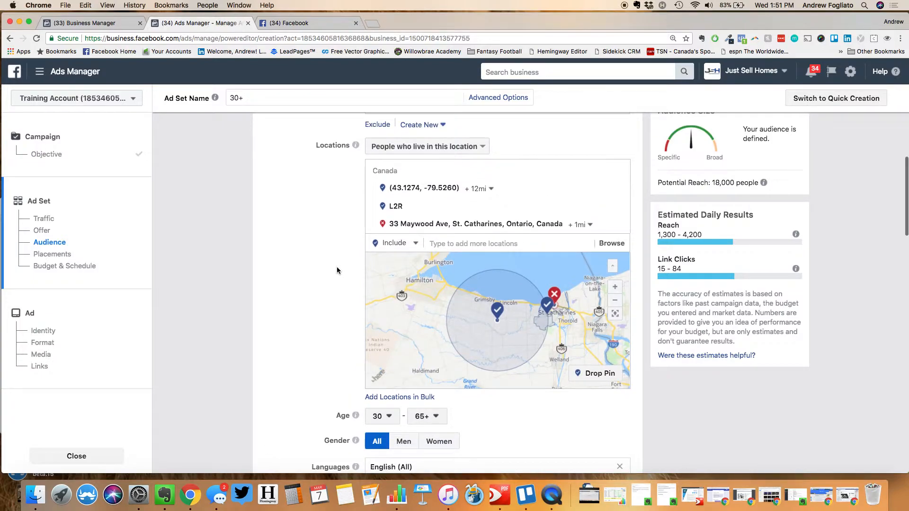
mouse_move(541, 221)
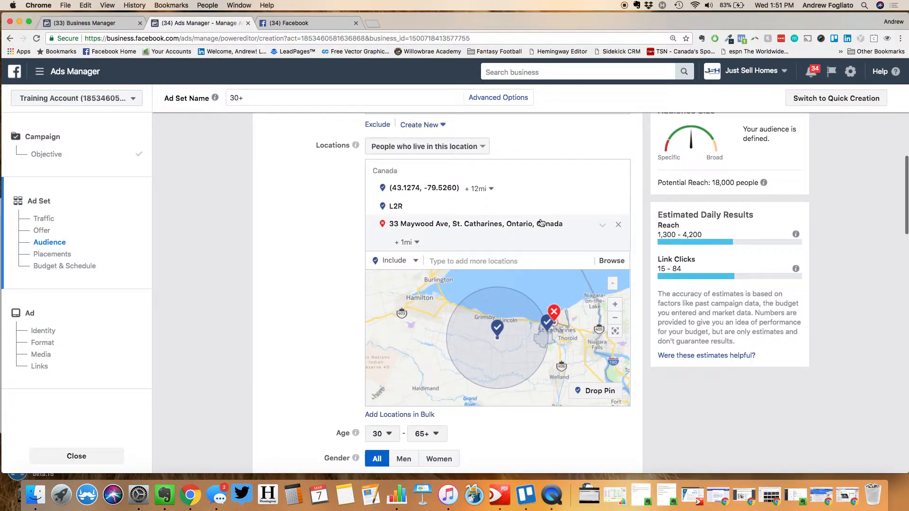
left_click(619, 225)
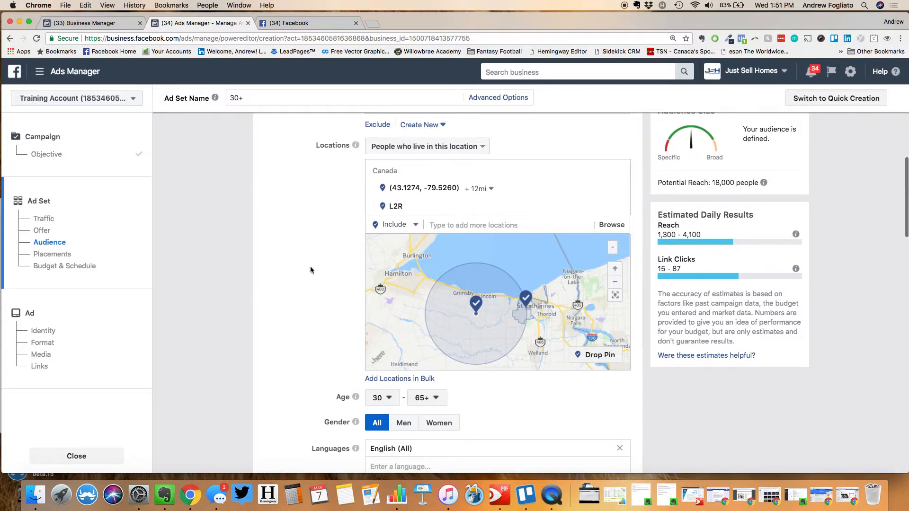
Scroll past Audience to Placements, just above Budget & Schedule
scroll(302, 268, "down", 10)
scroll(301, 270, "down", 4)
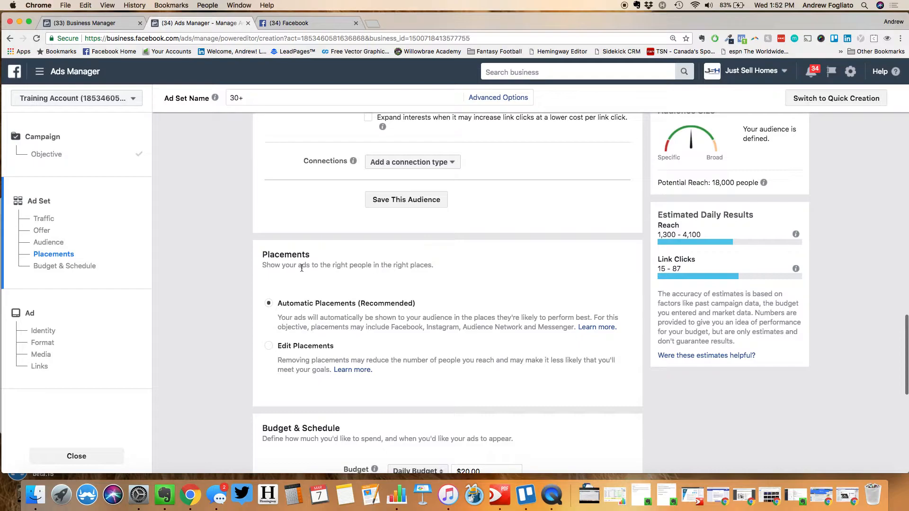
Open Facebook's Ad Preferences and show the Your categories list under Your information
left_click(308, 21)
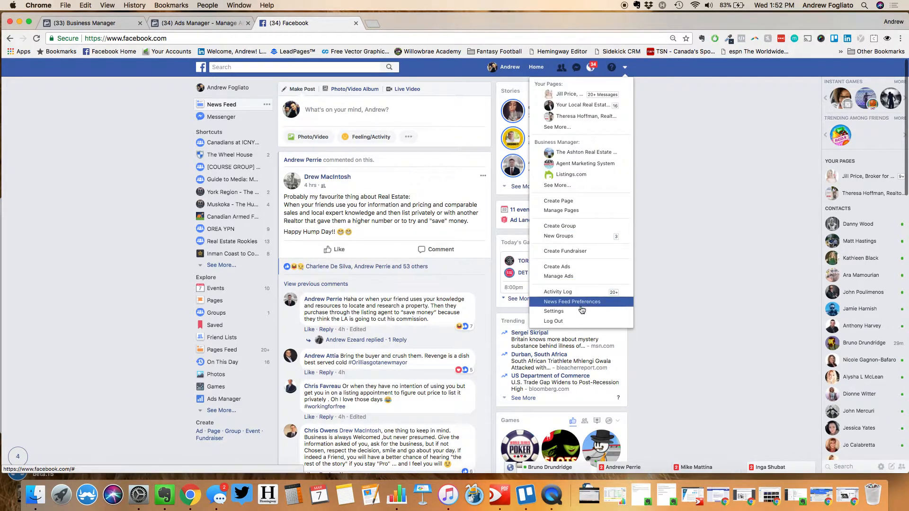
left_click(599, 311)
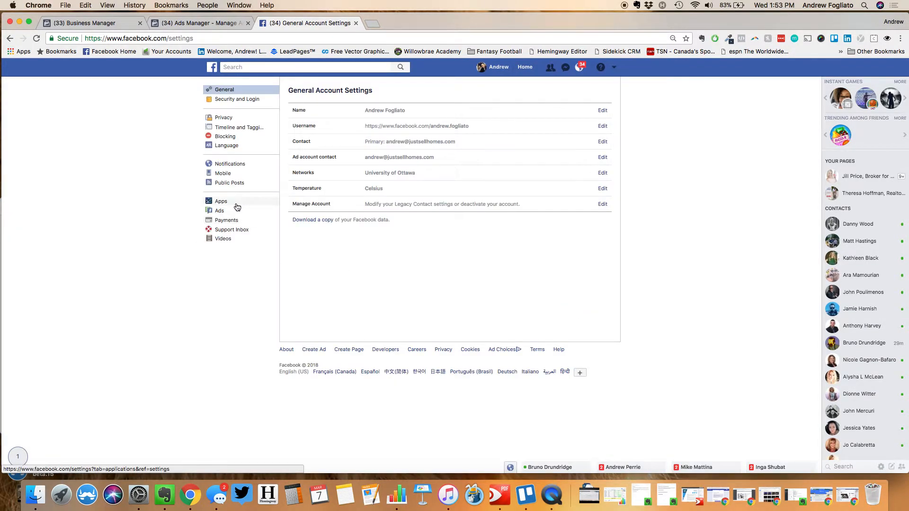
left_click(233, 213)
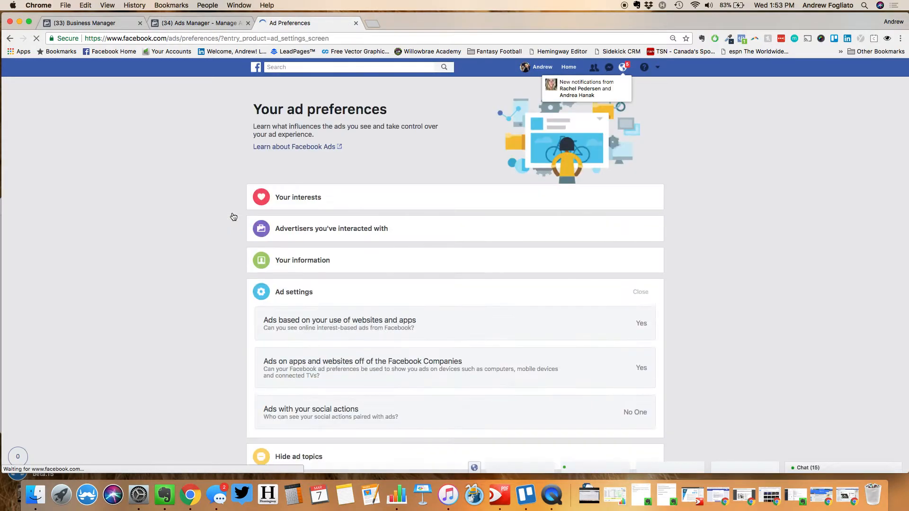
left_click(322, 264)
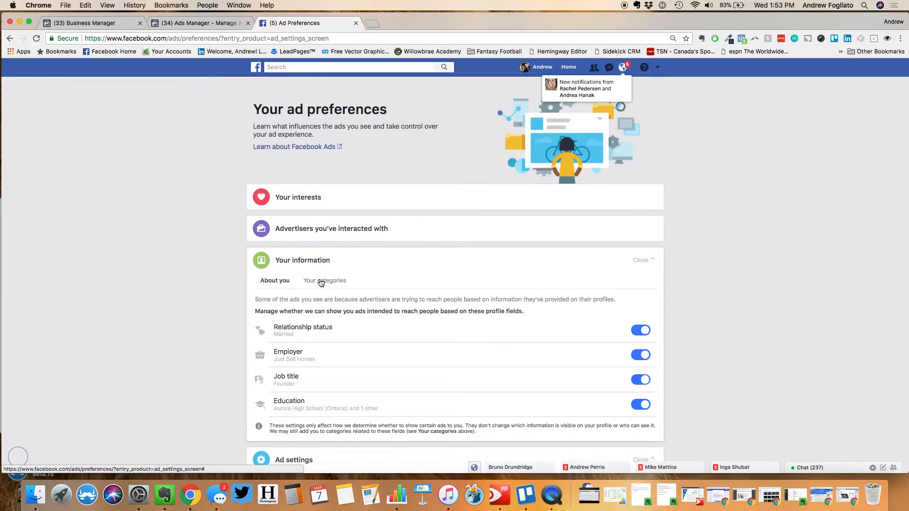
left_click(319, 282)
scroll(208, 310, "down", 7)
scroll(209, 311, "up", 1)
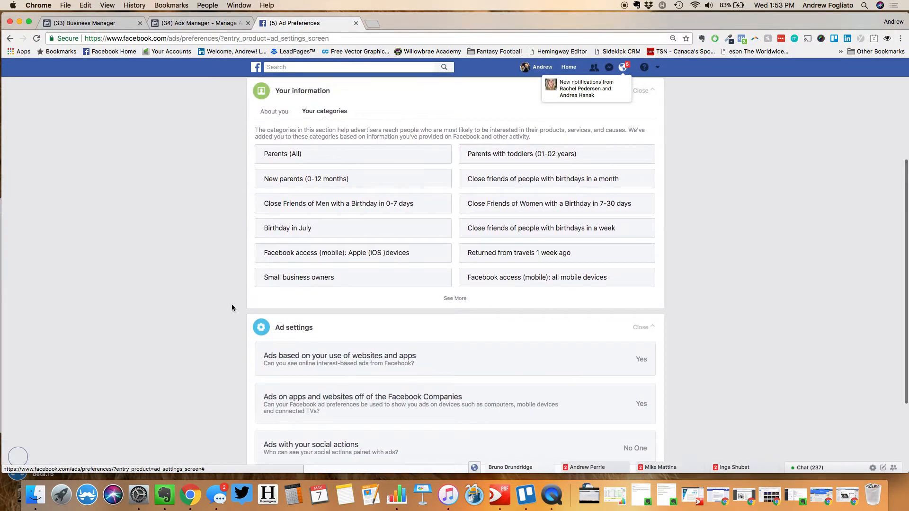
Expand Your categories to show every category, including Birthday in July
left_click(455, 298)
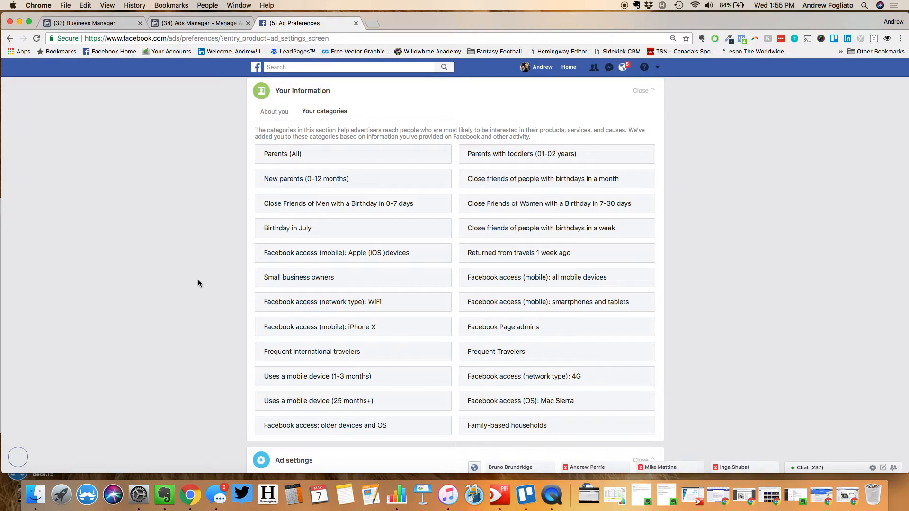
Load applymagicsauce.com in a new browser tab
left_click(373, 23)
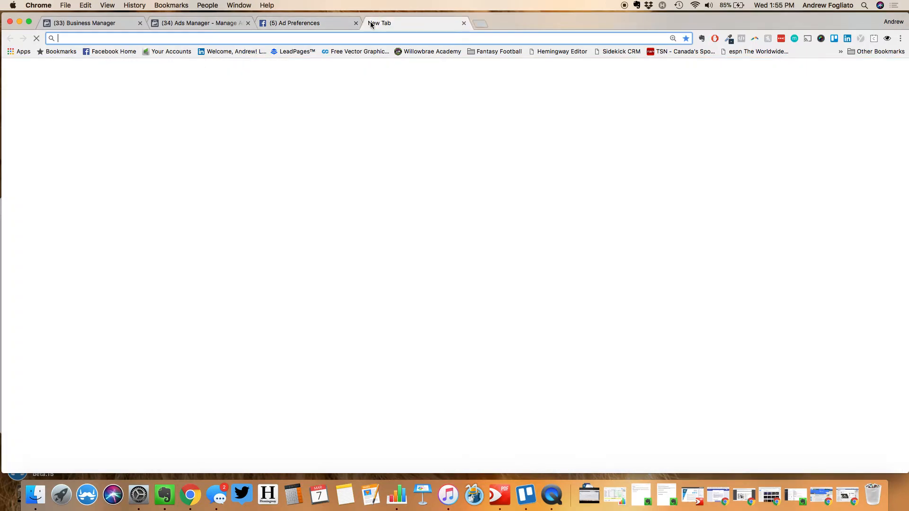
type("applymagicsauce.com")
key("Return")
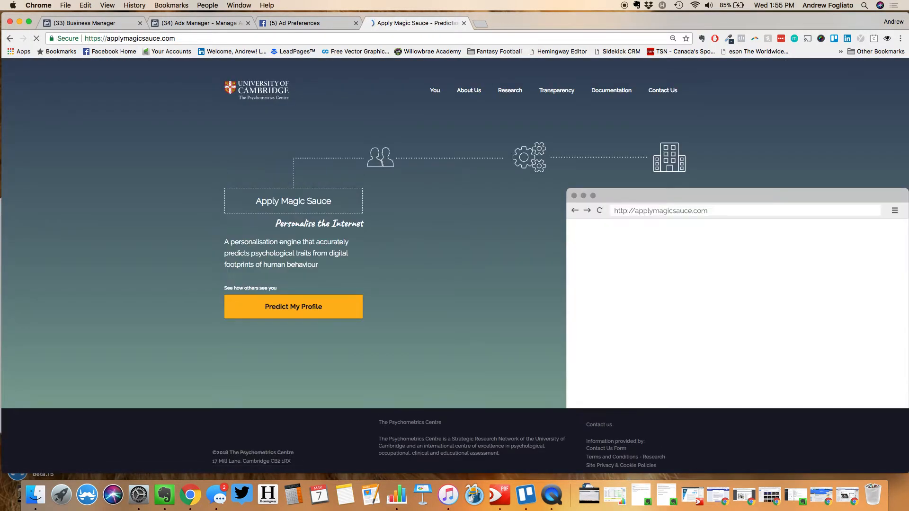
Start Predict My Profile and connect the Facebook account so its likes and posts are fetched
left_click(308, 305)
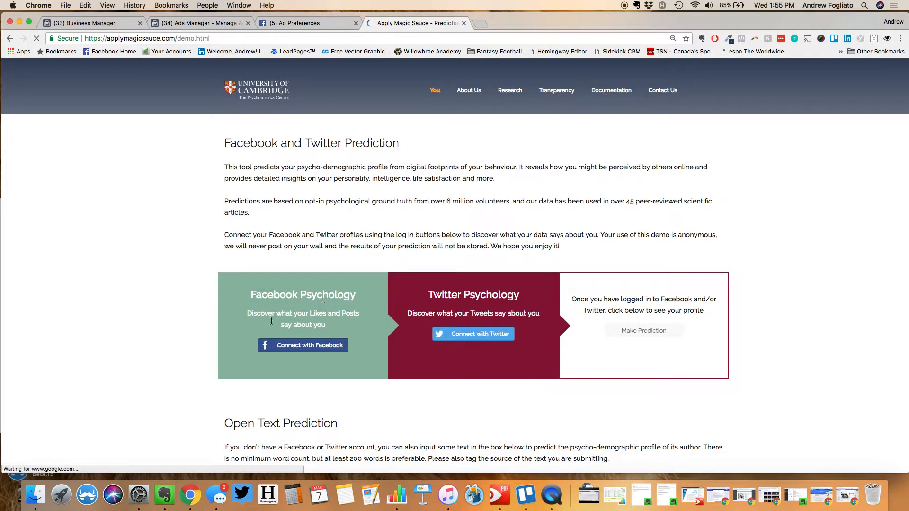
left_click(295, 345)
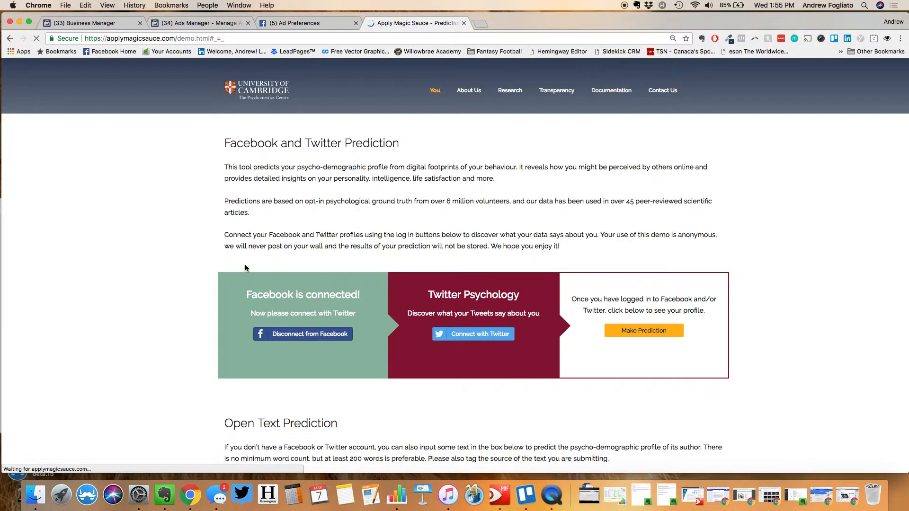
scroll(334, 368, "down", 5)
scroll(334, 368, "up", 5)
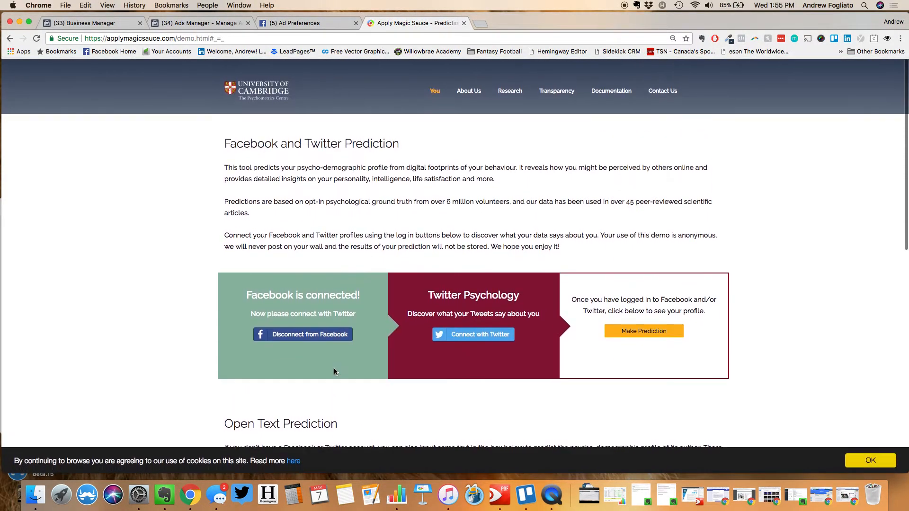
scroll(334, 368, "down", 8)
scroll(335, 369, "down", 5)
scroll(334, 369, "up", 9)
Generate the Apply Magic Sauce prediction from the Facebook data
left_click(642, 287)
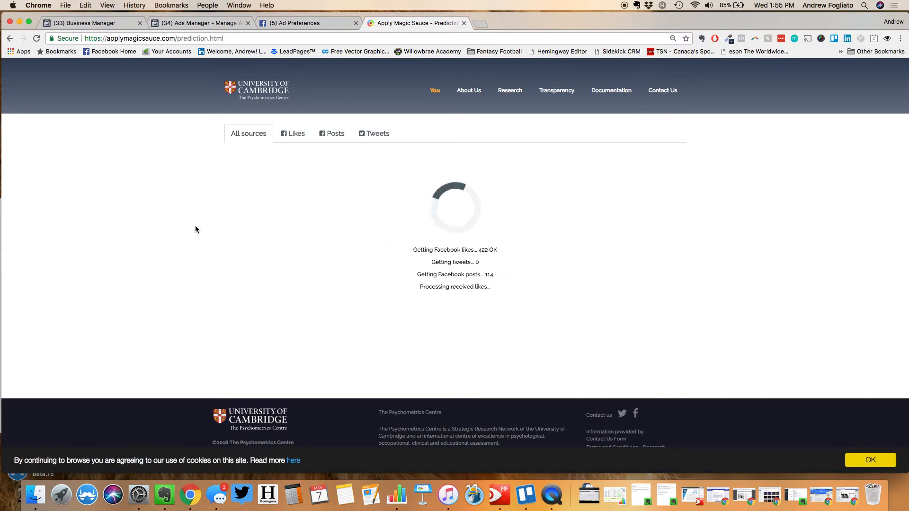
scroll(195, 229, "down", 2)
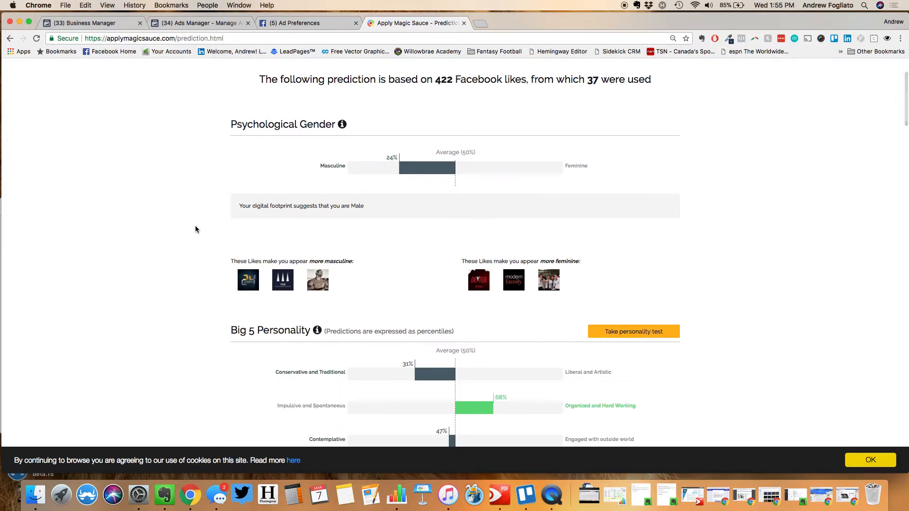
scroll(195, 229, "up", 3)
Review the predicted personality traits at the top of the report
mouse_move(403, 245)
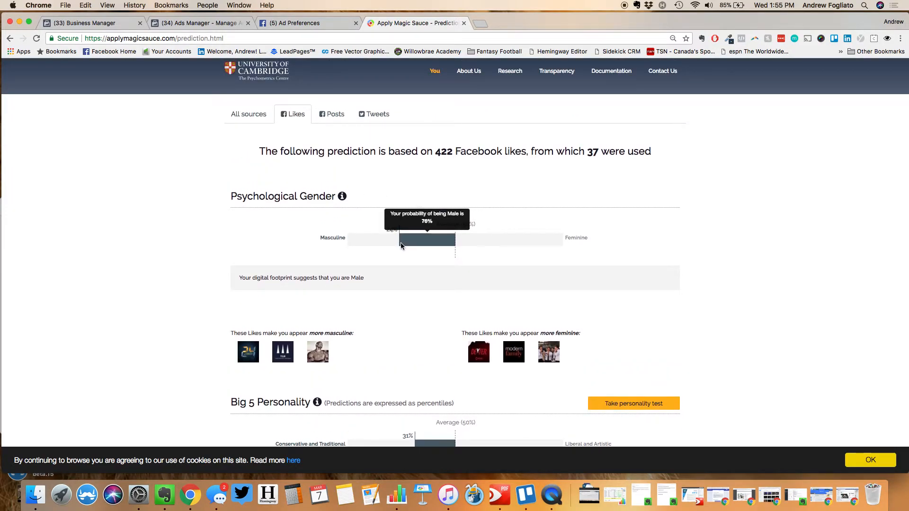
mouse_move(325, 353)
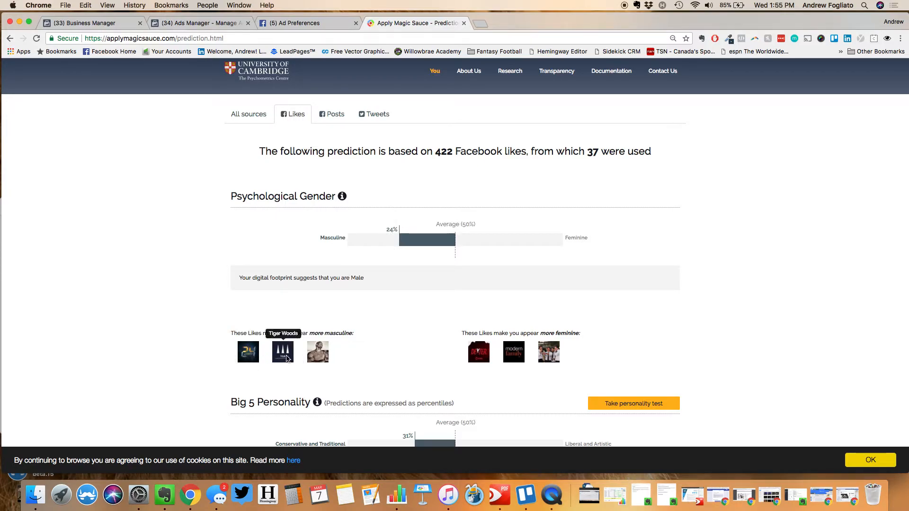
mouse_move(490, 353)
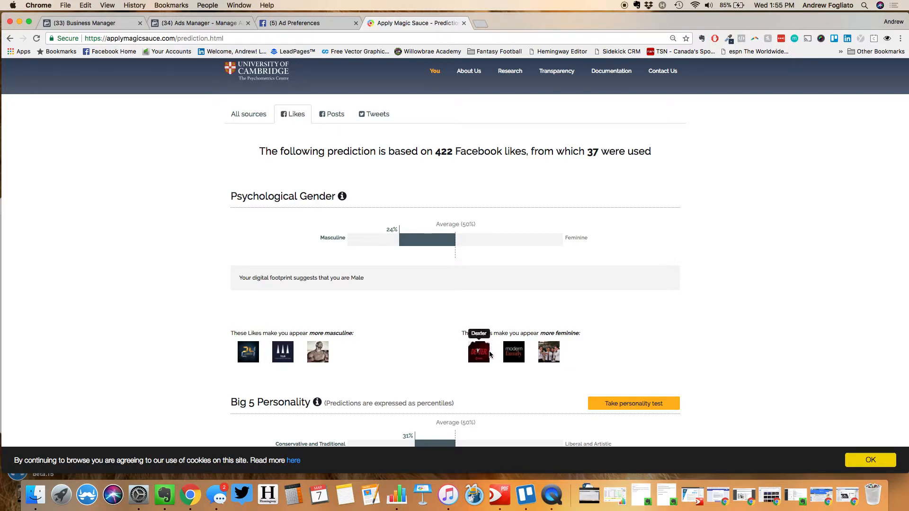
mouse_move(554, 356)
scroll(553, 356, "down", 6)
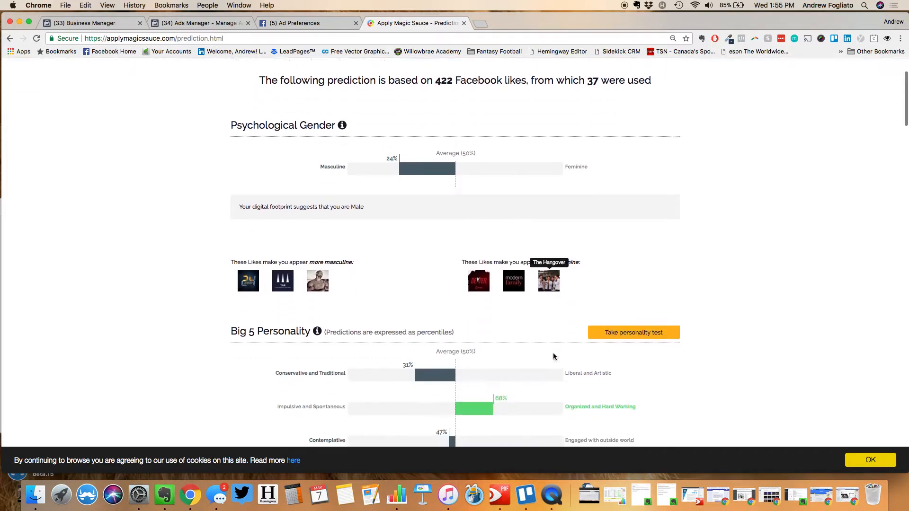
scroll(554, 356, "down", 7)
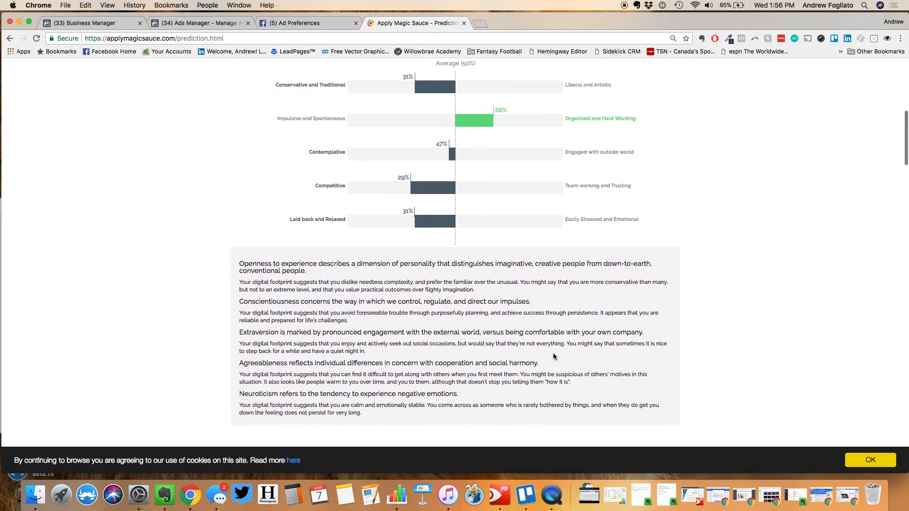
scroll(554, 356, "down", 6)
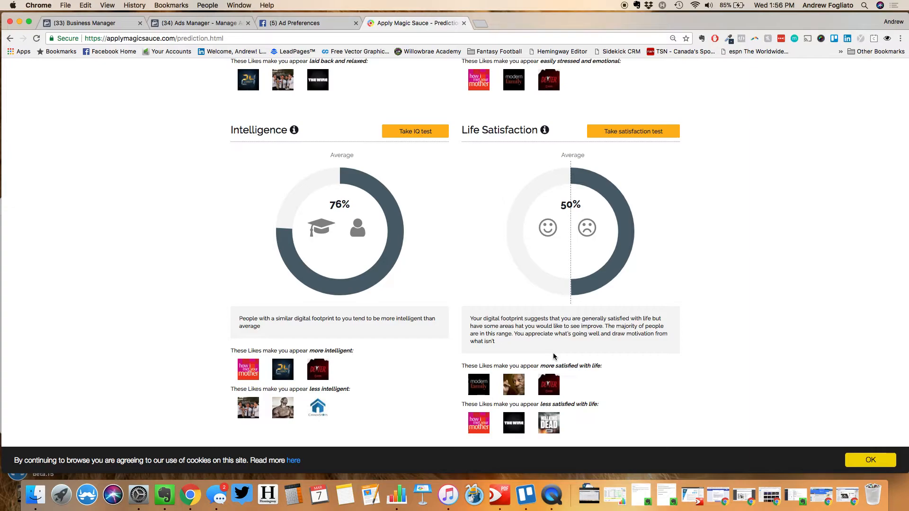
Read the politics, religion, education and relationship results (Single 53%) down to the footer
scroll(553, 356, "down", 7)
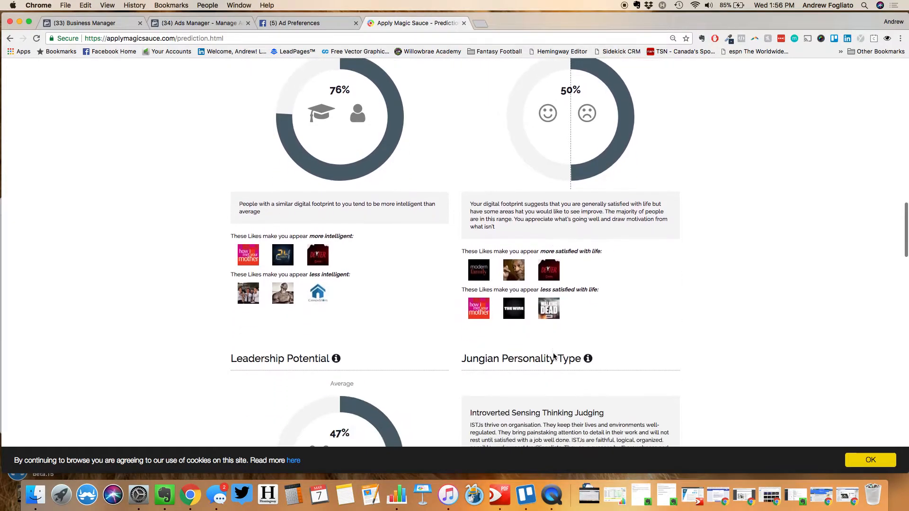
scroll(553, 356, "down", 8)
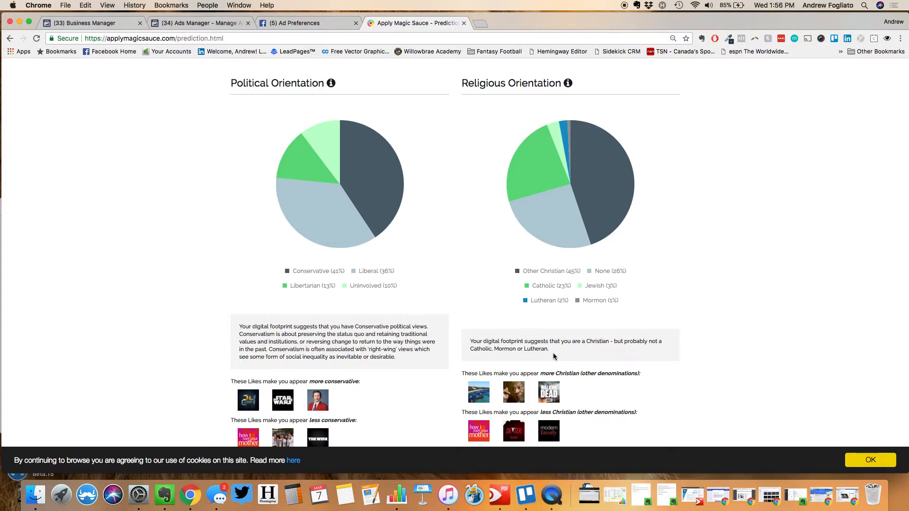
scroll(554, 353, "down", 13)
scroll(556, 346, "up", 2)
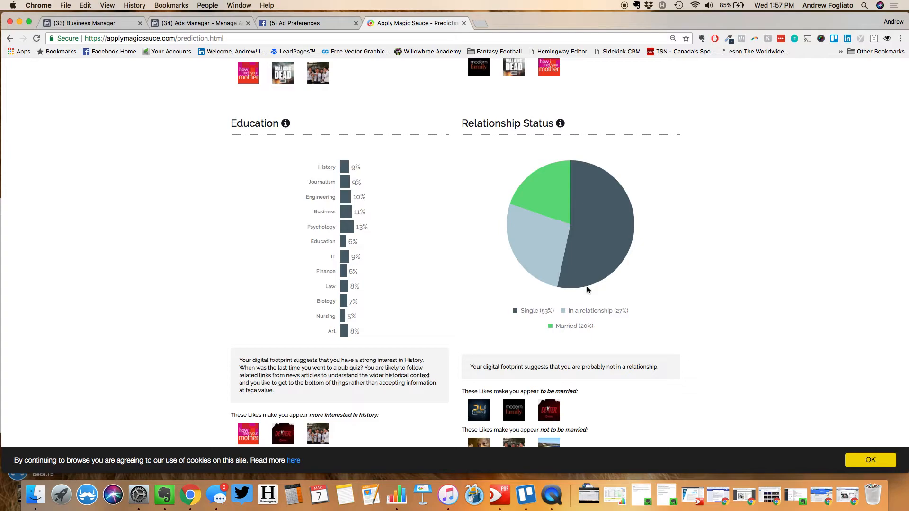
scroll(587, 289, "down", 15)
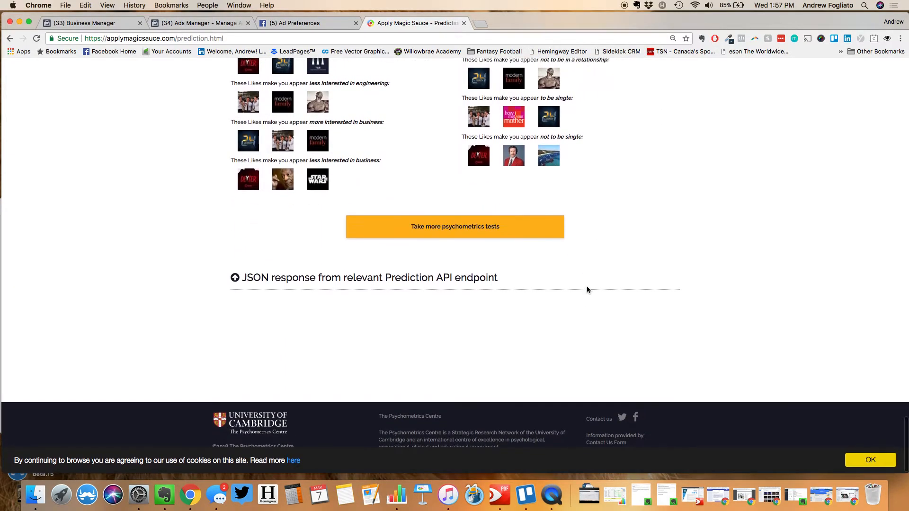
Compare Facebook's assigned ad categories with the Apply Magic Sauce predictions, then return to the Ads Manager ad set
left_click(284, 23)
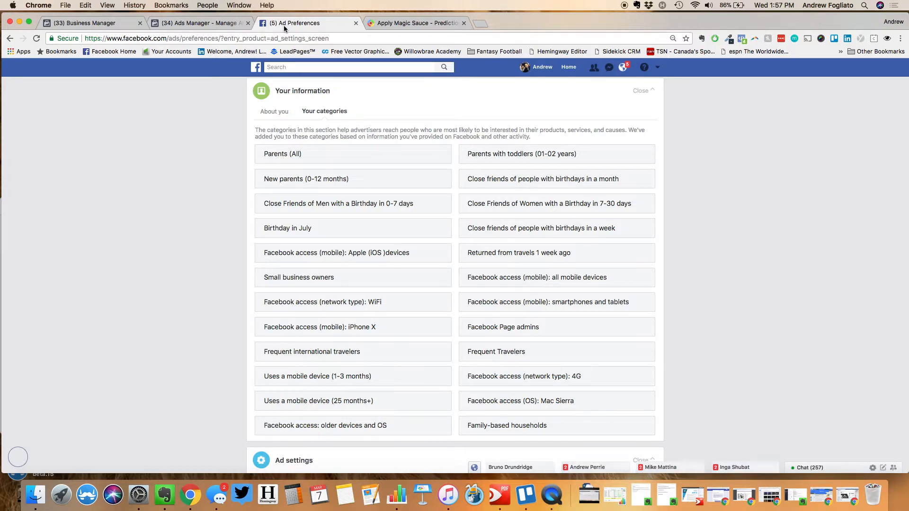
left_click(397, 24)
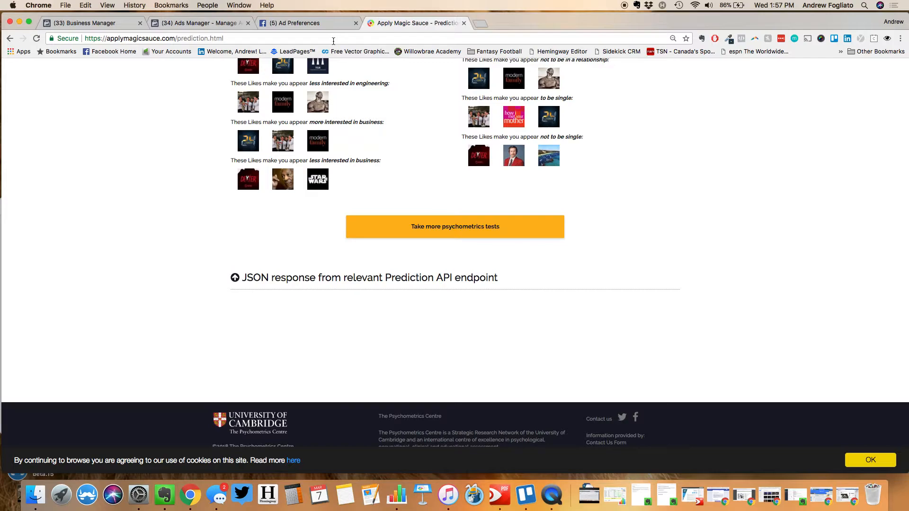
left_click_drag(105, 39, 161, 41)
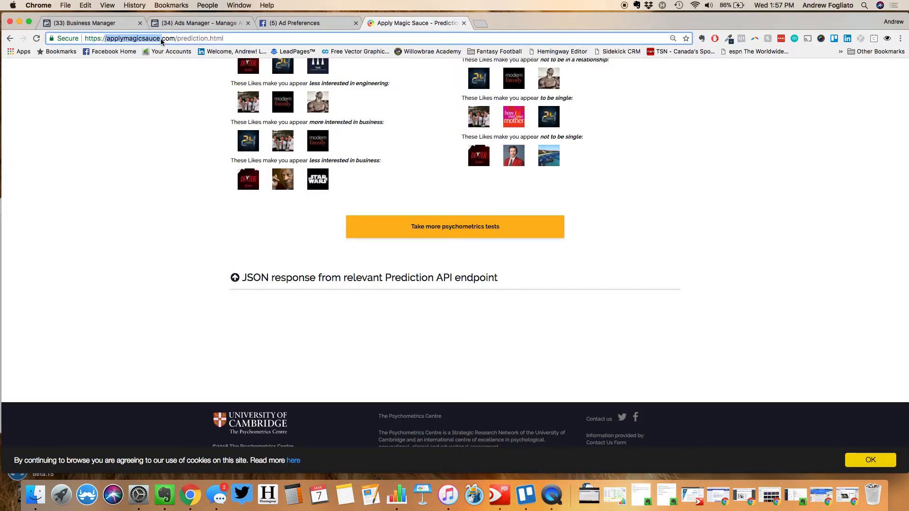
left_click(294, 23)
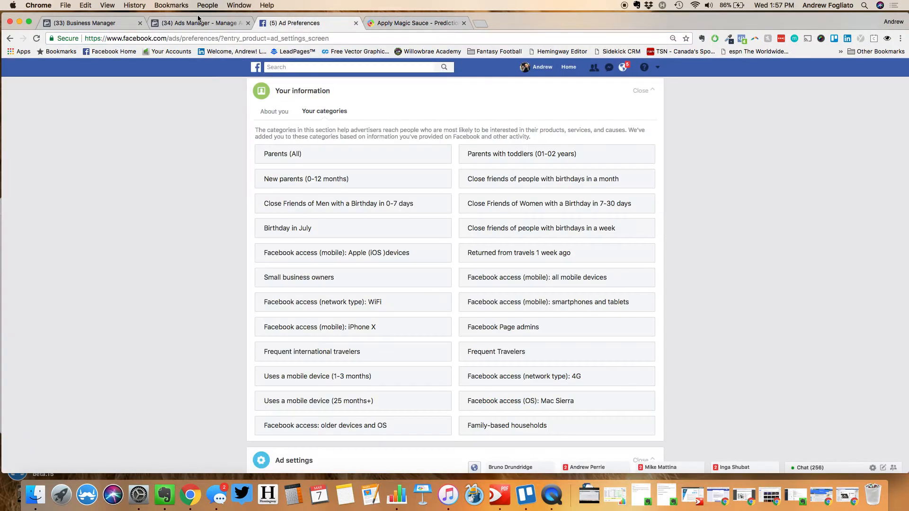
left_click(189, 26)
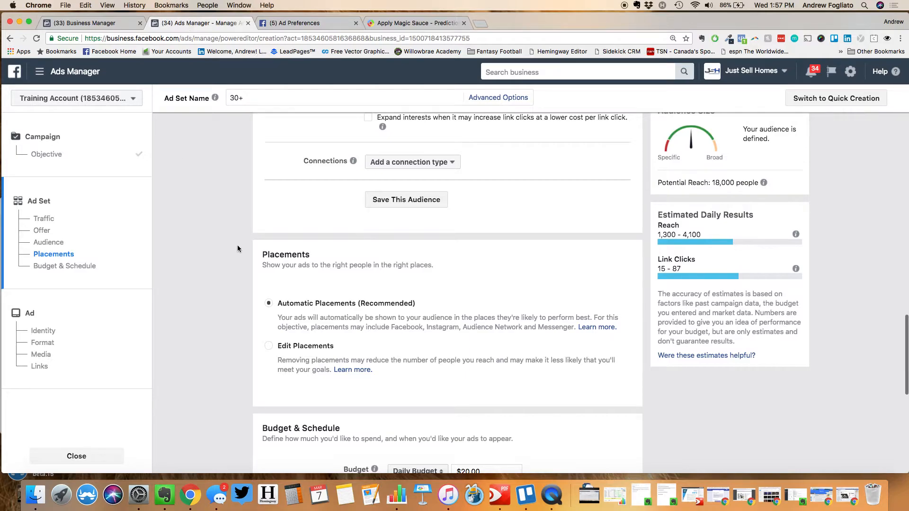
Switch the 30+ ad set to Edit Placements and look over the Device Types and Platforms options
scroll(236, 244, "down", 3)
left_click(268, 274)
scroll(239, 253, "down", 3)
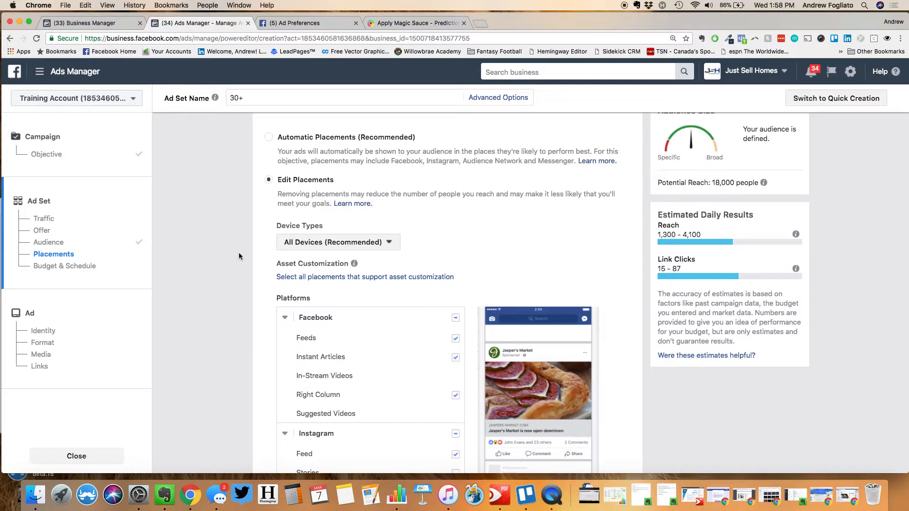
scroll(239, 256, "down", 6)
scroll(238, 256, "up", 2)
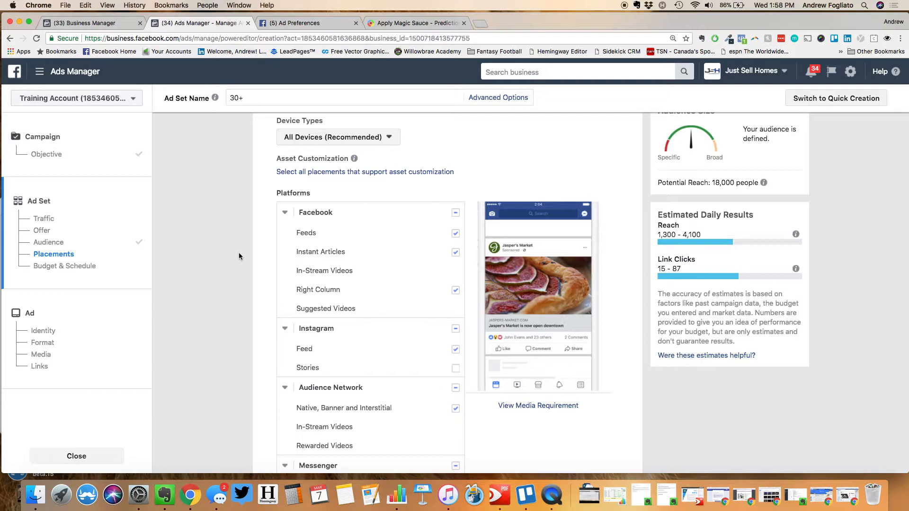
scroll(239, 256, "up", 1)
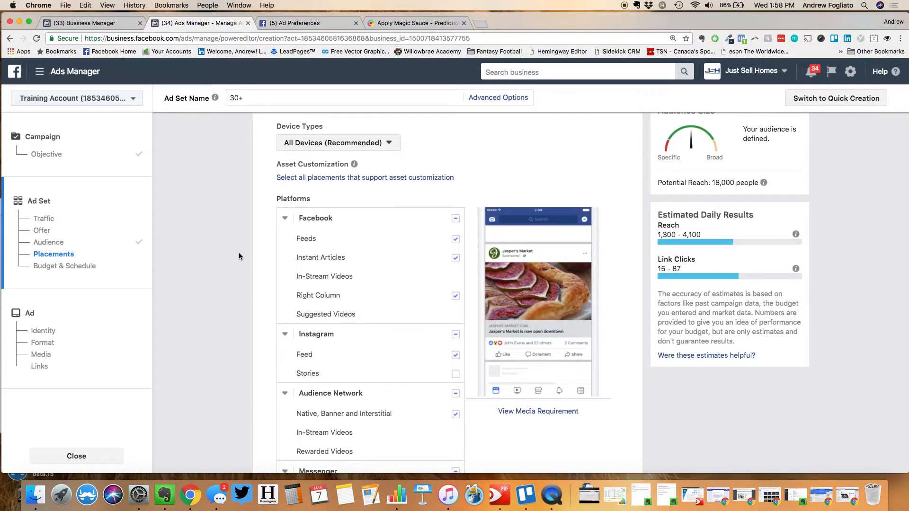
left_click(319, 147)
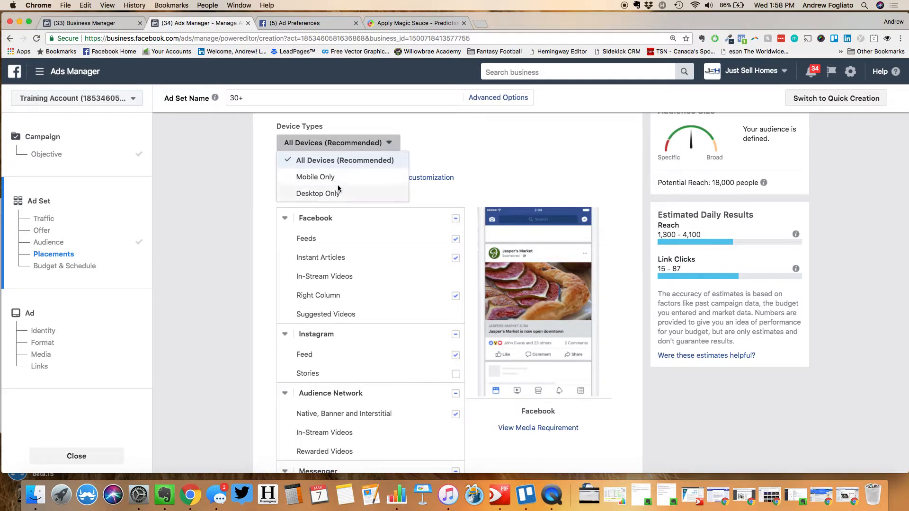
left_click(467, 148)
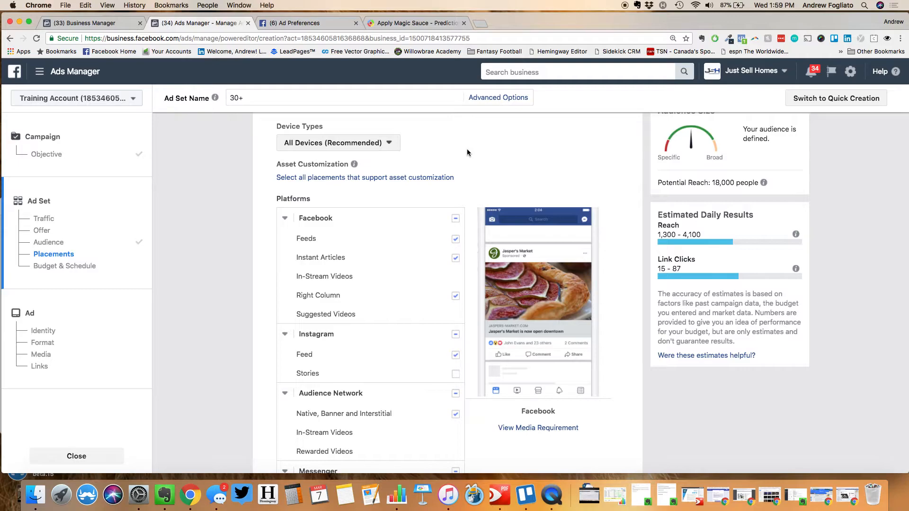
scroll(467, 152, "down", 3)
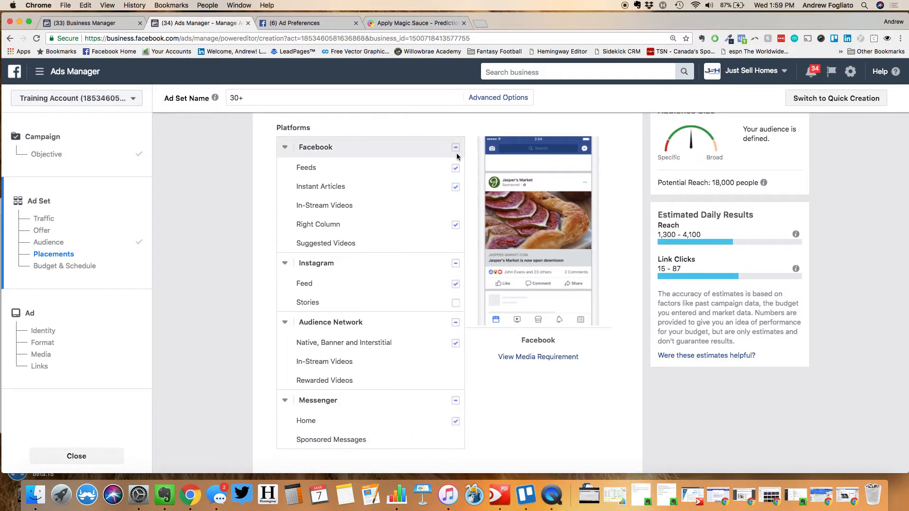
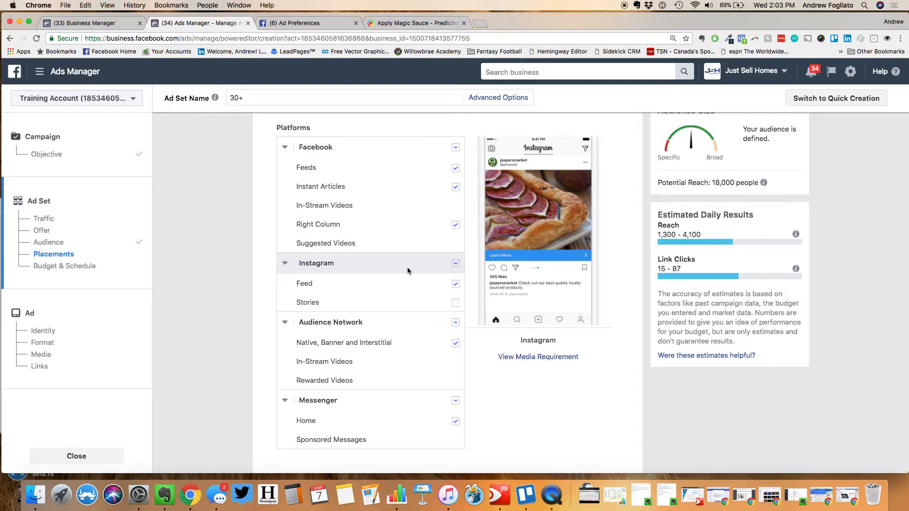
Review the mobile device targeting options and keep all mobile devices selected
scroll(407, 267, "down", 3)
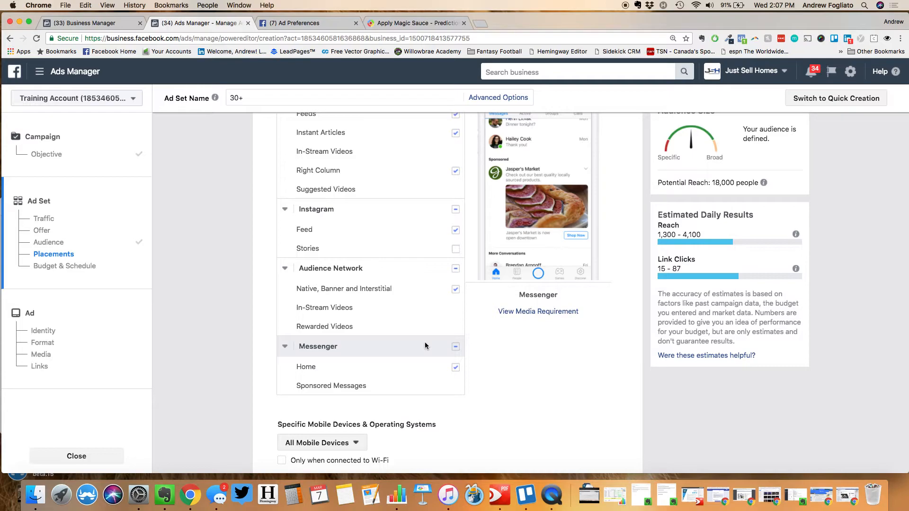
scroll(425, 346, "down", 5)
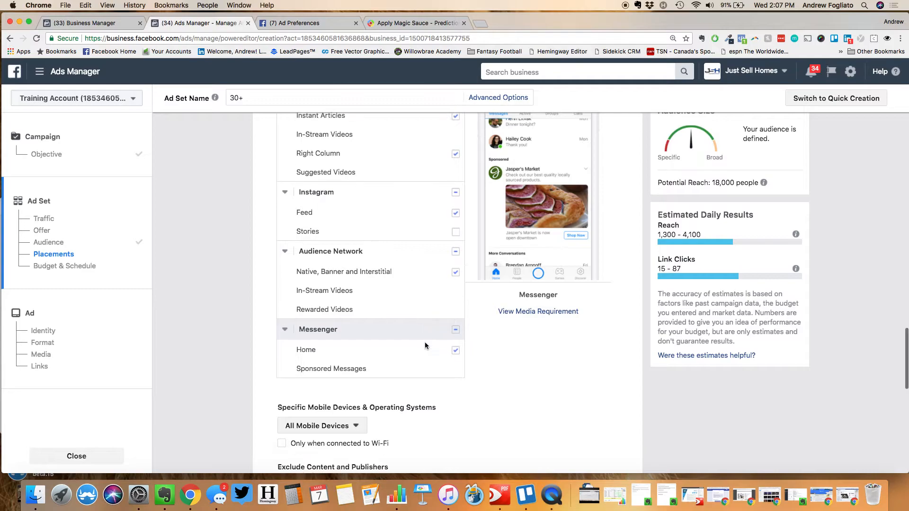
left_click(343, 279)
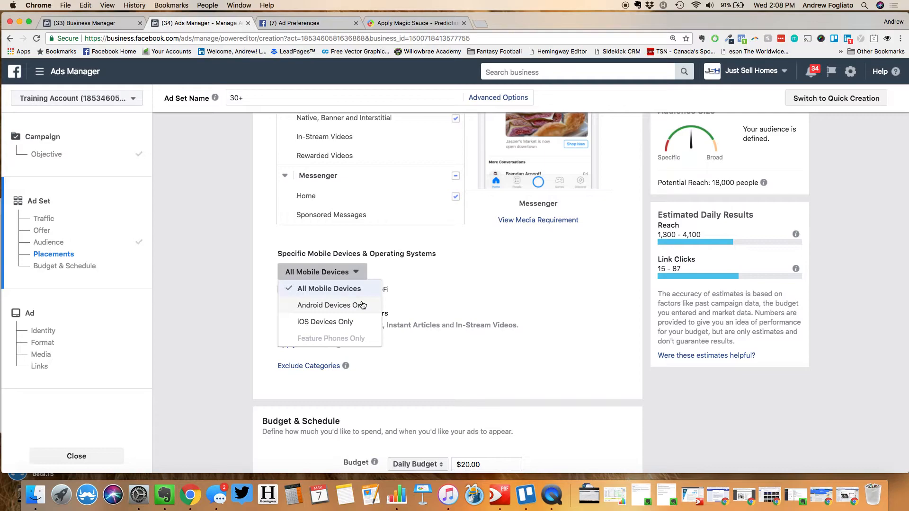
left_click(261, 264)
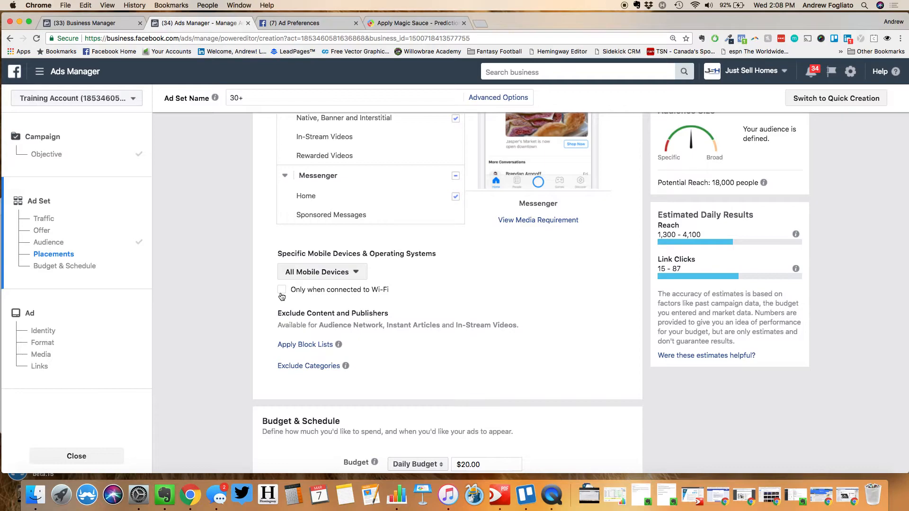
Scroll down to Budget & Schedule, which shows a $20.00 daily budget running continuously
scroll(258, 299, "down", 5)
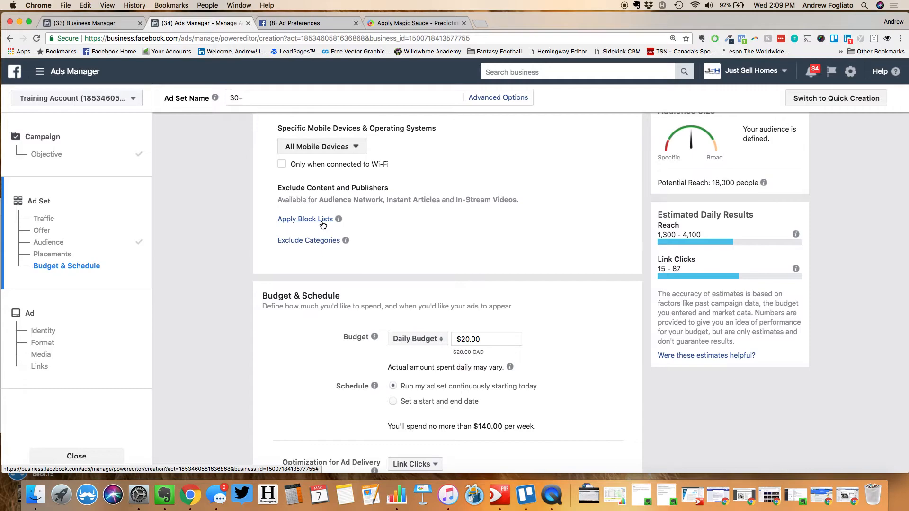
scroll(323, 224, "down", 5)
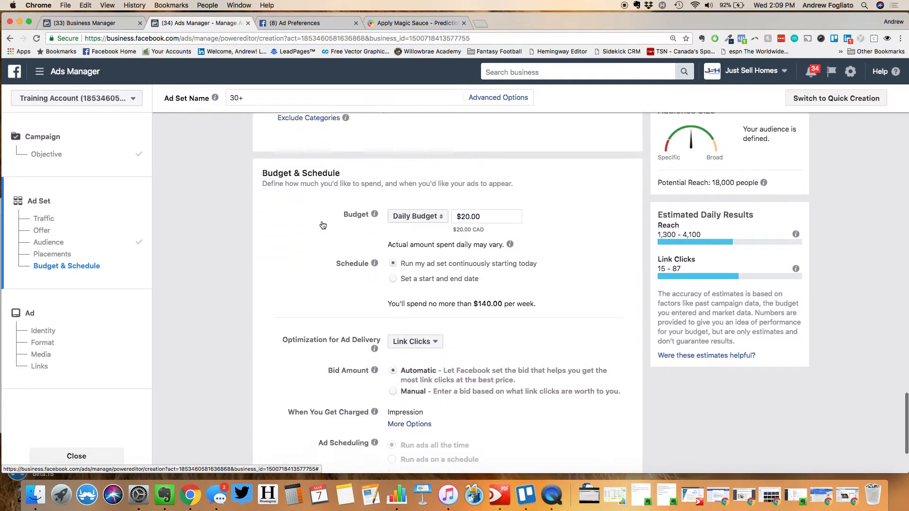
scroll(322, 222, "up", 1)
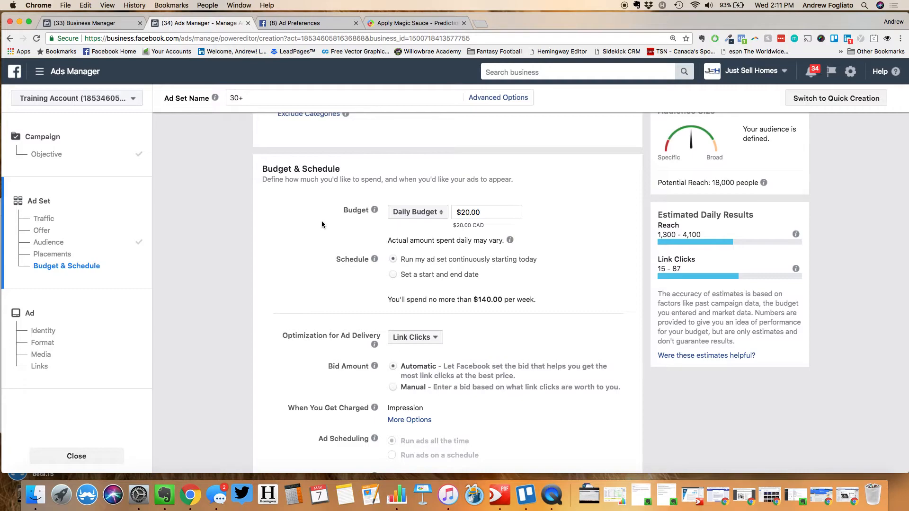
scroll(322, 222, "down", 1)
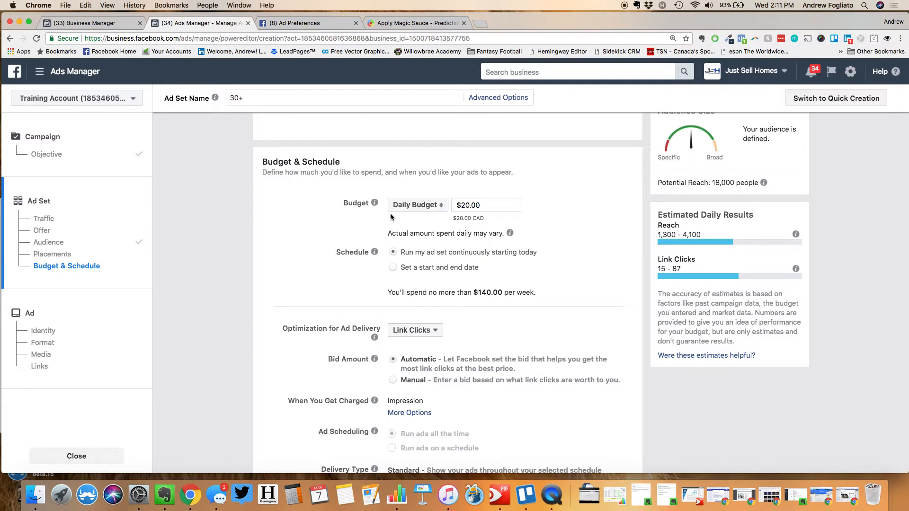
Switch to a $350.00 lifetime budget scheduled from Mar 7 to Apr 7, 2018
left_click(408, 205)
left_click(398, 223)
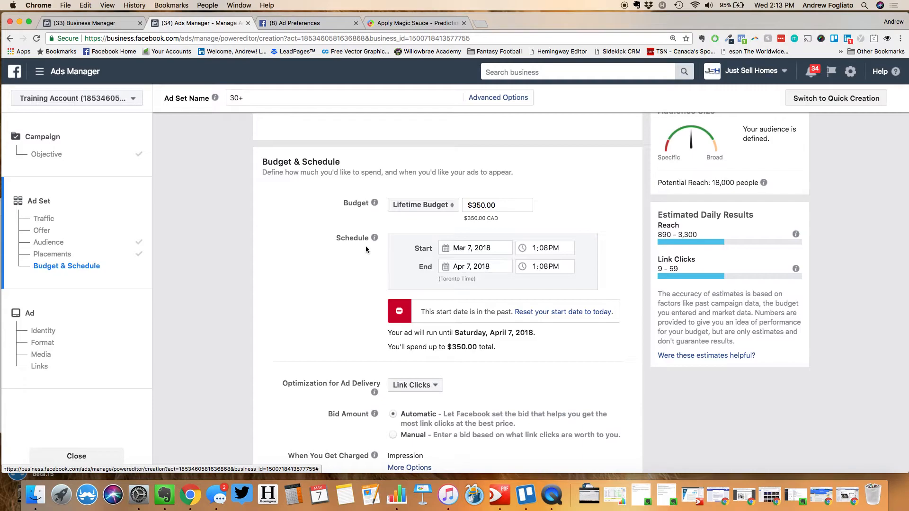
Use a custom schedule: Monday 9am–9pm, Tuesday and Wednesday 9am–6pm, Thursday 12pm–9pm
scroll(366, 249, "down", 5)
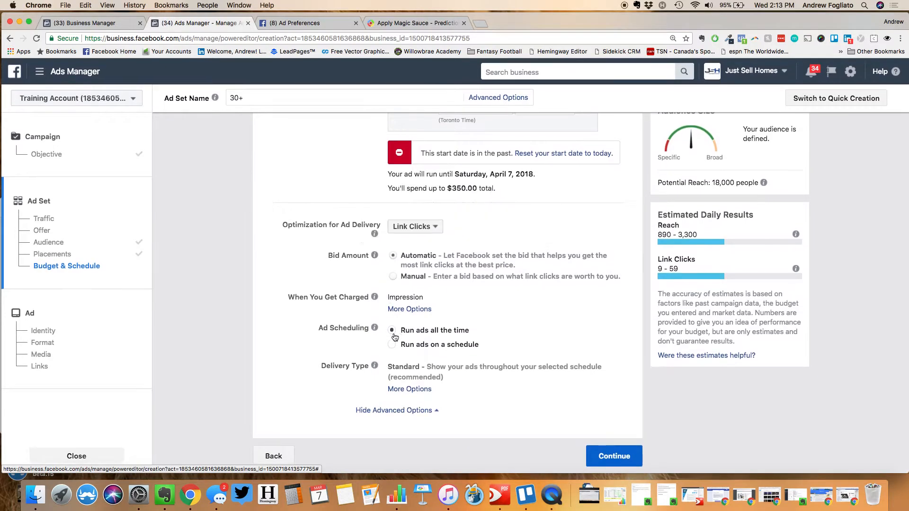
left_click(392, 342)
scroll(317, 339, "down", 6)
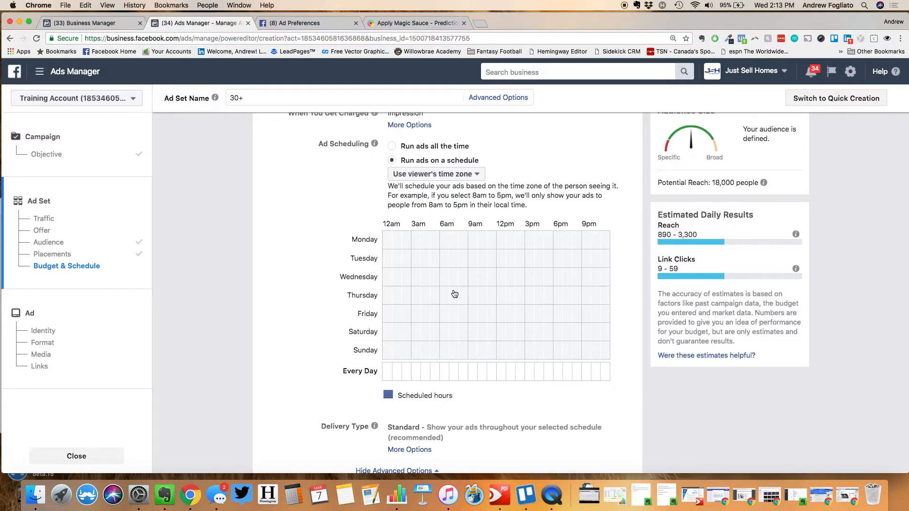
left_click(475, 246)
left_click_drag(475, 246, 580, 249)
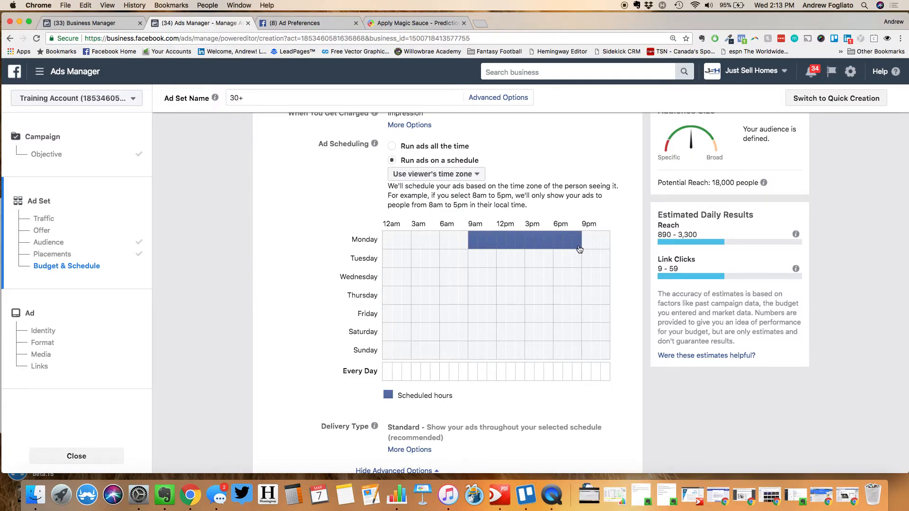
left_click(477, 260)
left_click_drag(478, 260, 547, 260)
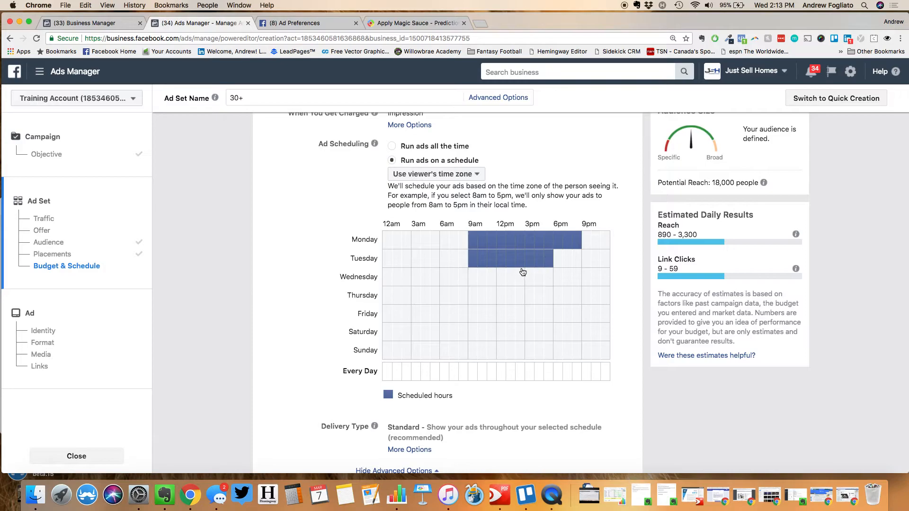
left_click_drag(473, 280, 548, 283)
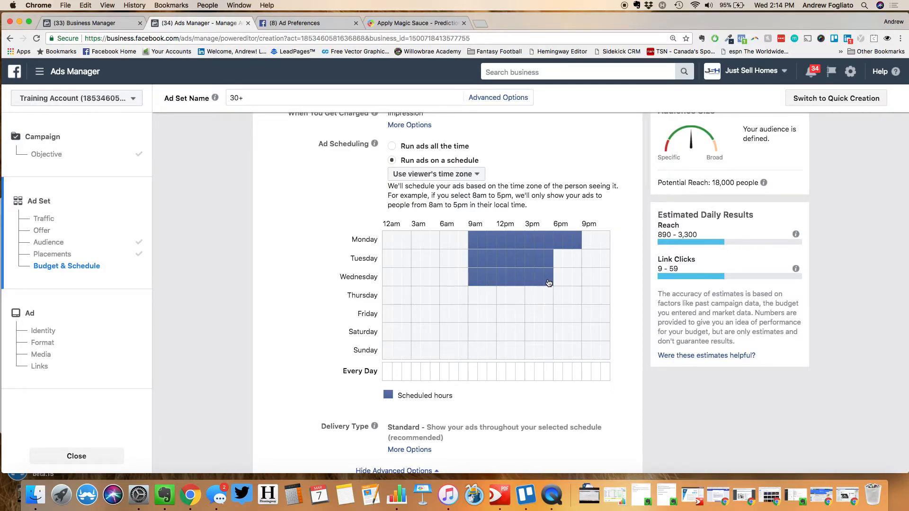
left_click_drag(503, 300, 577, 303)
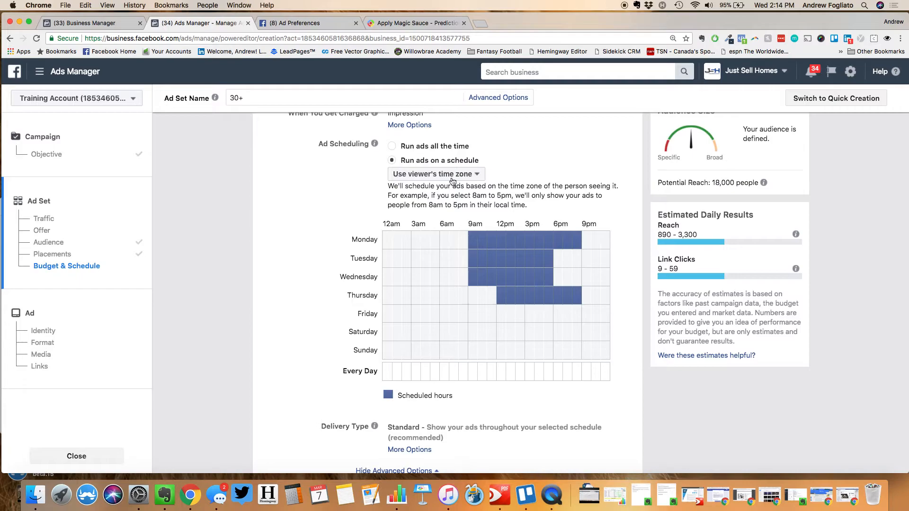
Switch Ad Scheduling back to 'Run ads all the time'
left_click(393, 147)
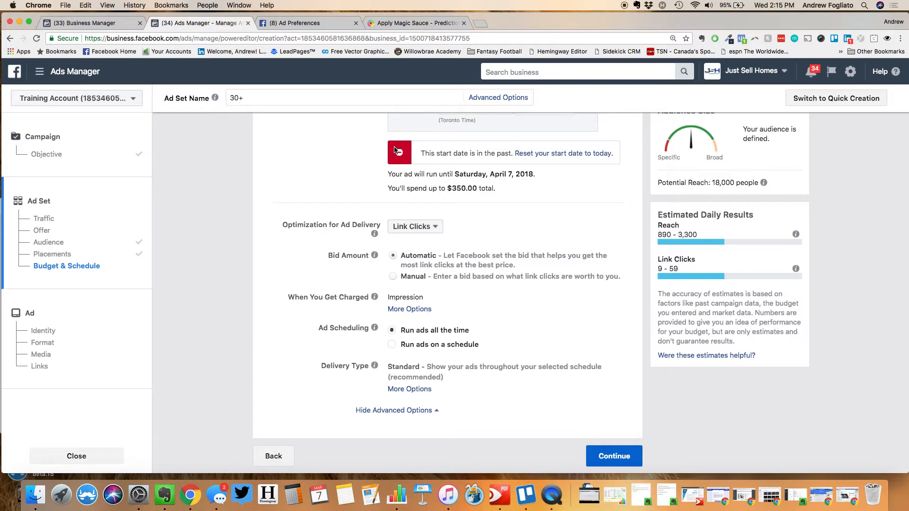
scroll(527, 256, "down", 2)
Continue to the ad level and open the Facebook Page list's search box
left_click(620, 466)
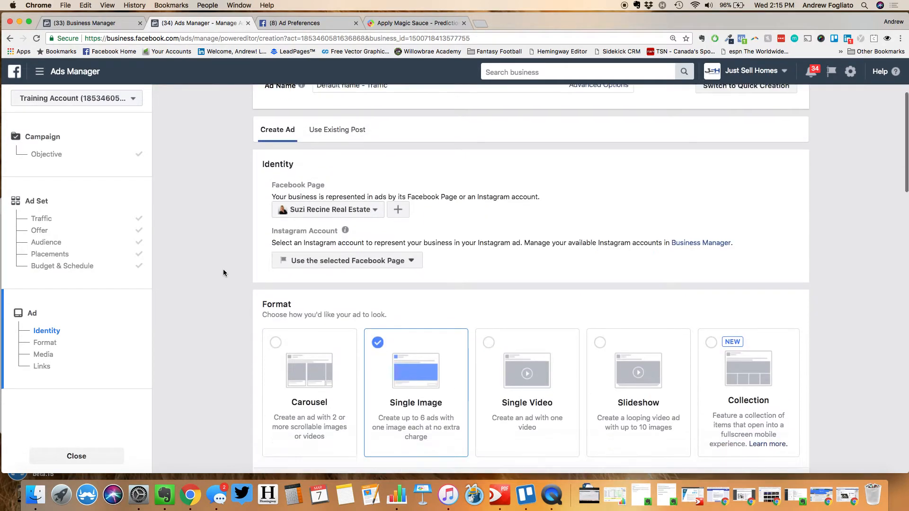
scroll(223, 270, "down", 2)
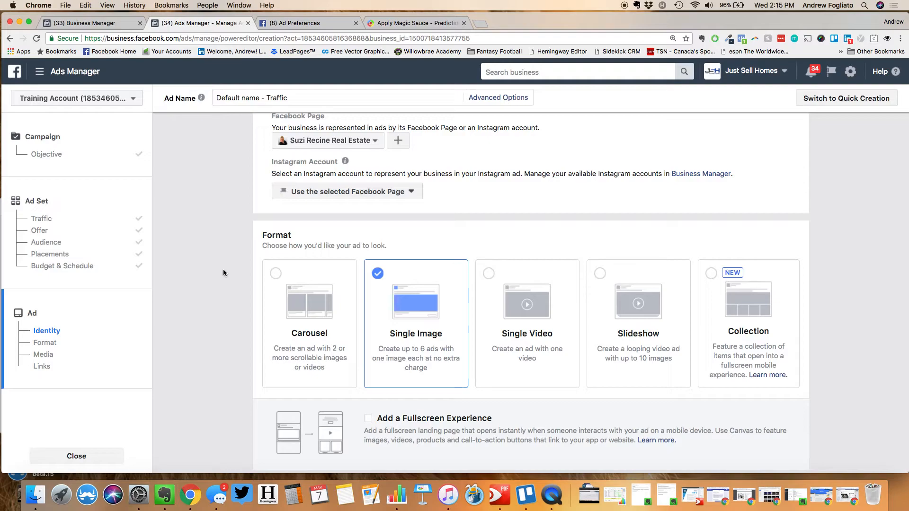
scroll(223, 269, "up", 2)
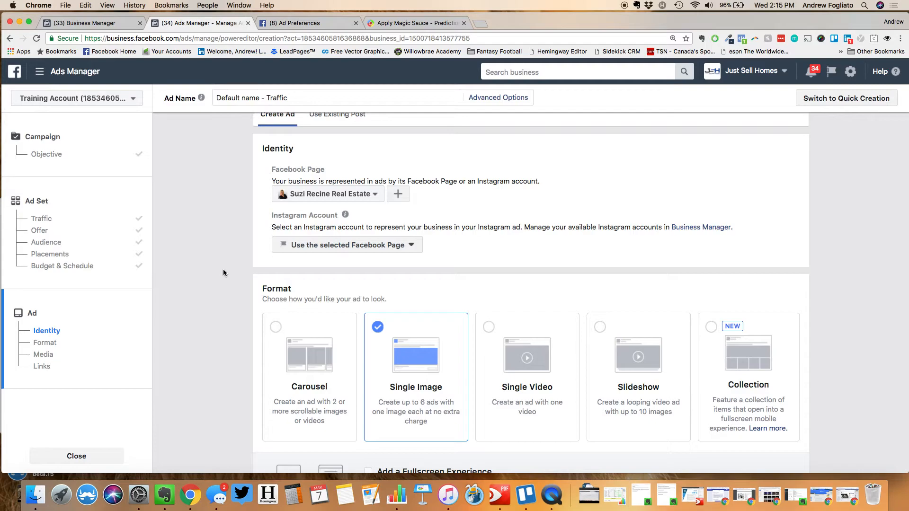
left_click(325, 197)
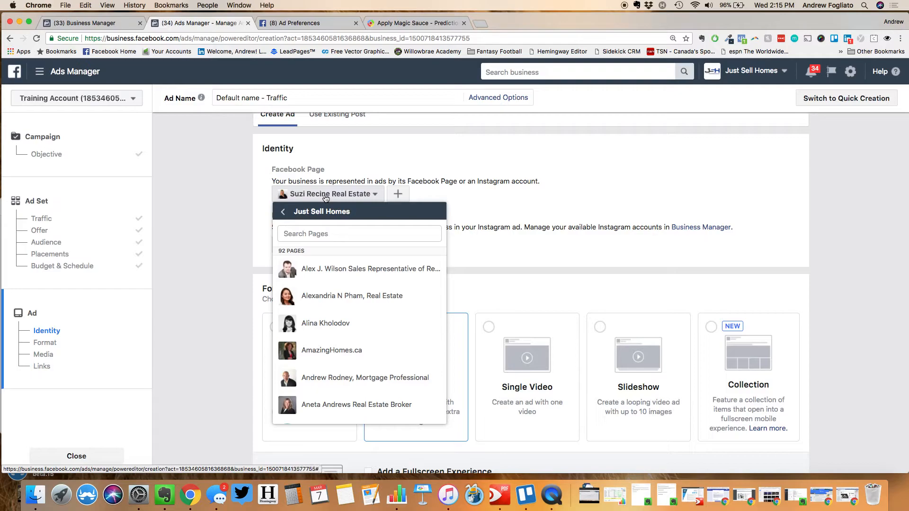
left_click(294, 234)
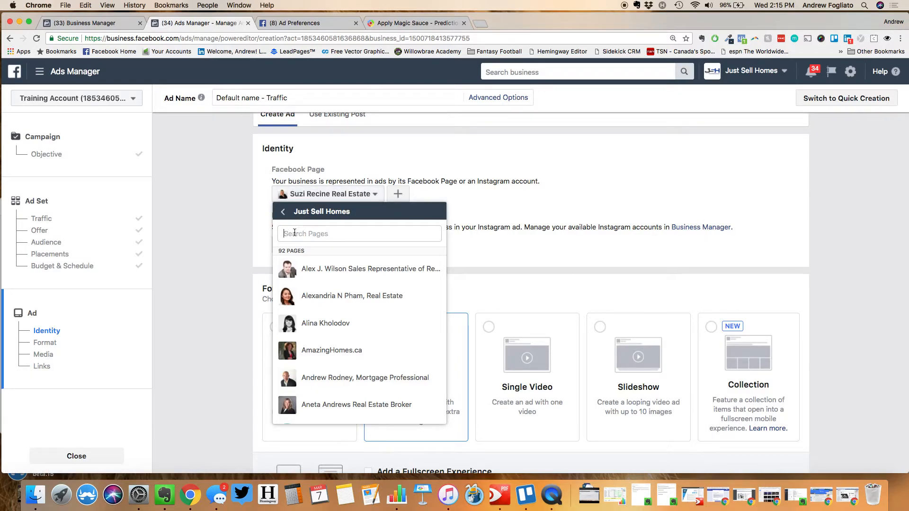
Search pages for 'Just' and select Just Sell Homes
type("Just")
left_click(298, 279)
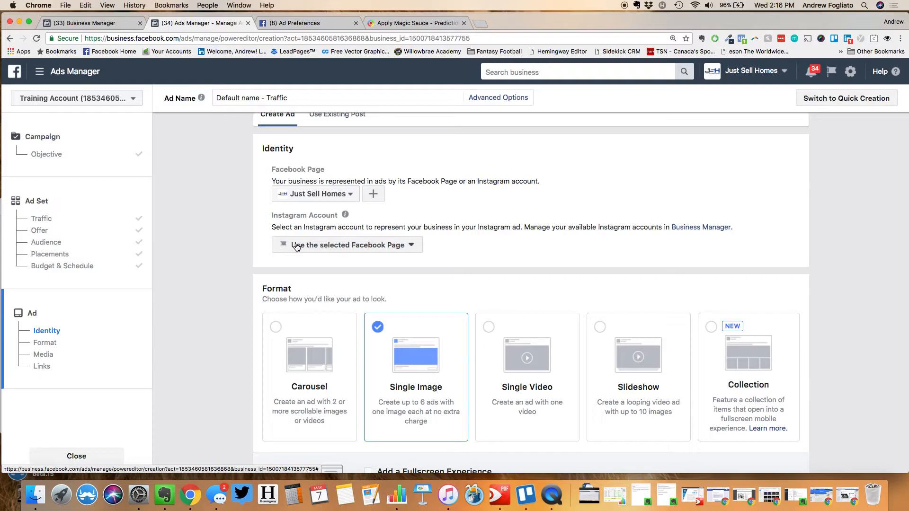
scroll(296, 247, "down", 5)
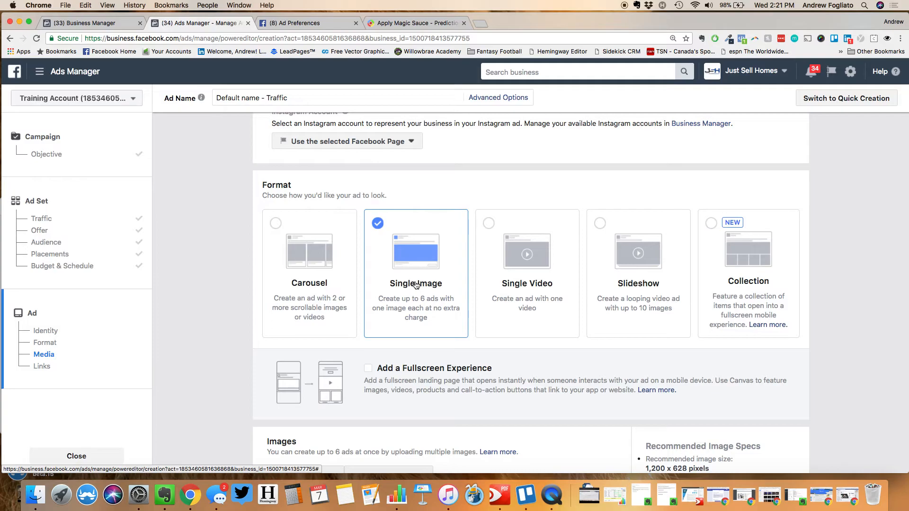
Scroll down to the Format section, leaving Single Image selected
scroll(415, 285, "down", 1)
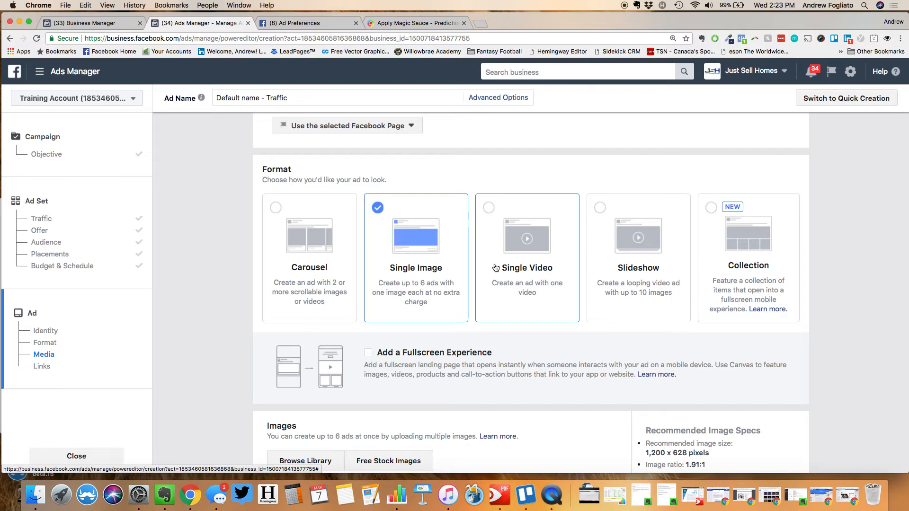
Select the Single Video format and look over the video upload options
left_click(495, 268)
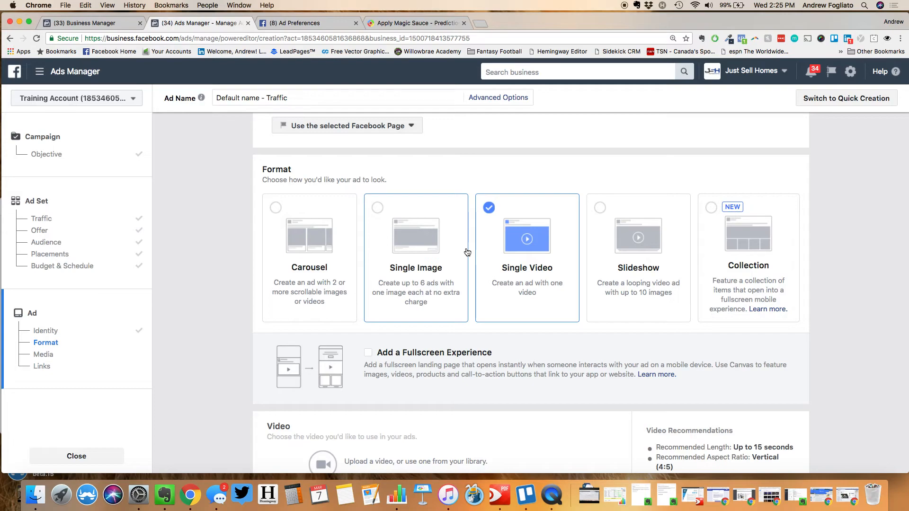
scroll(467, 252, "down", 5)
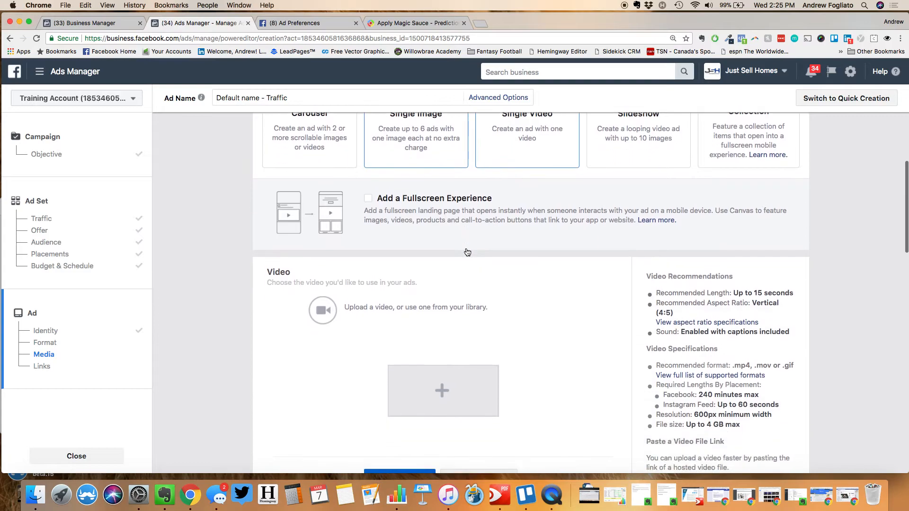
scroll(468, 252, "up", 4)
Switch back to Single Image and add the first free stock photo from a 'house' search
left_click(467, 252)
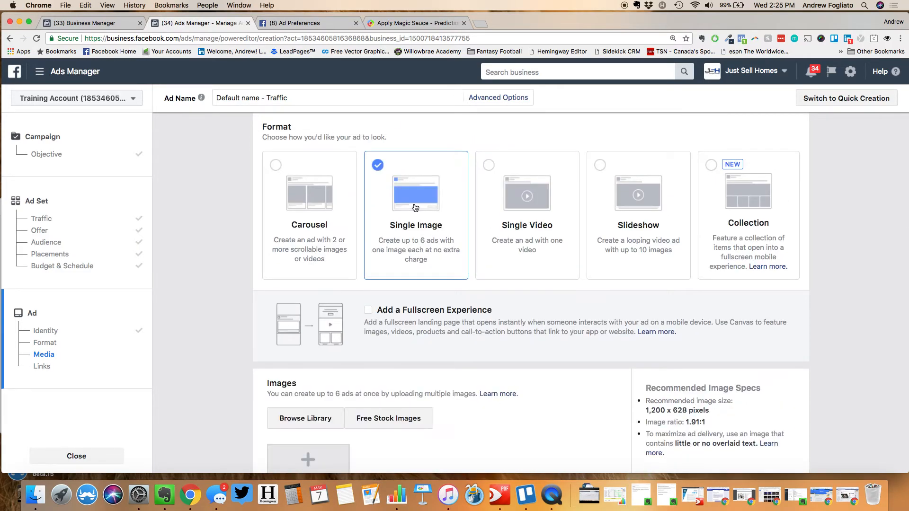
scroll(417, 394, "down", 3)
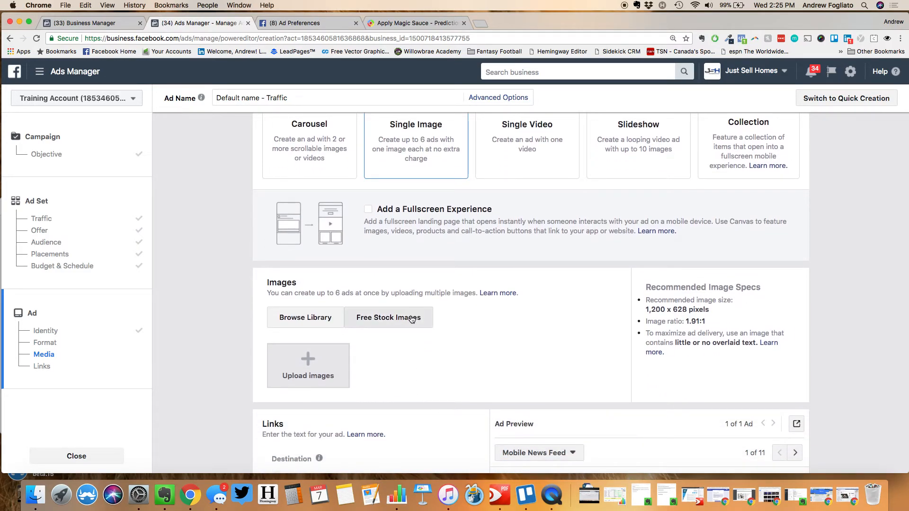
left_click(412, 320)
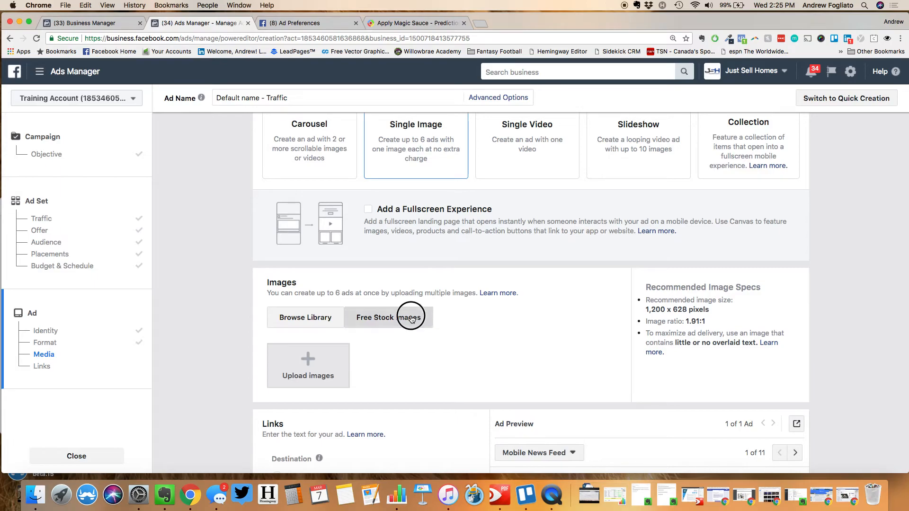
left_click(371, 151)
type("house")
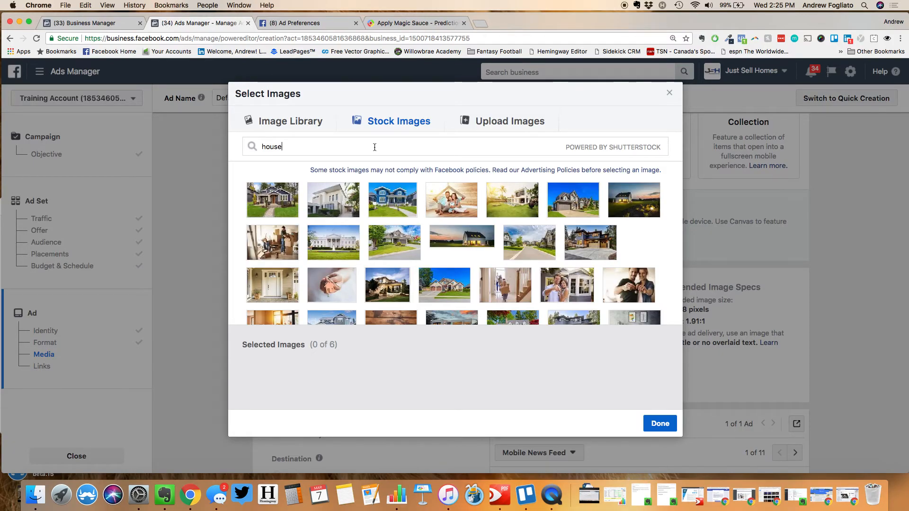
mouse_move(280, 198)
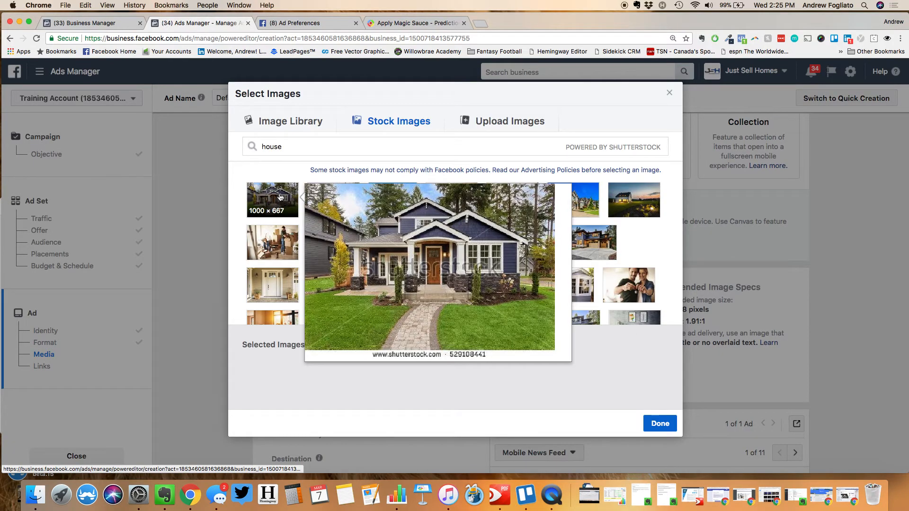
left_click(281, 197)
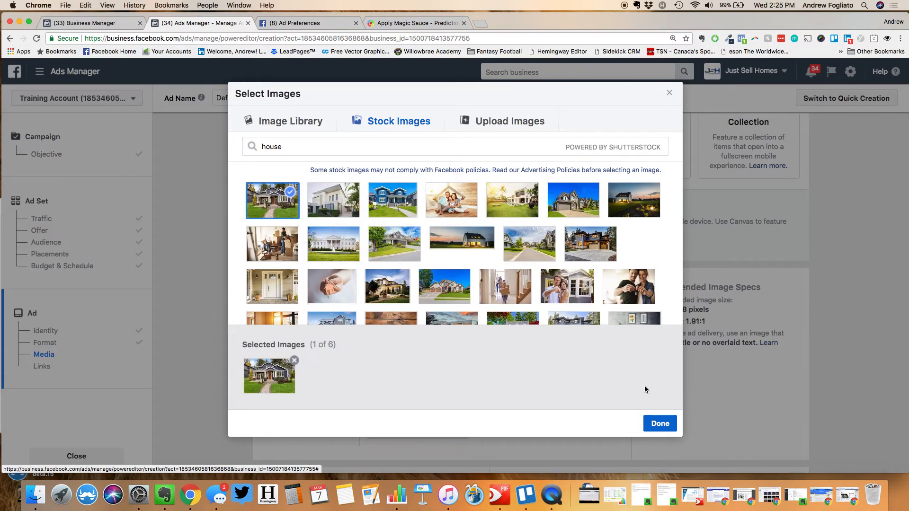
left_click(661, 425)
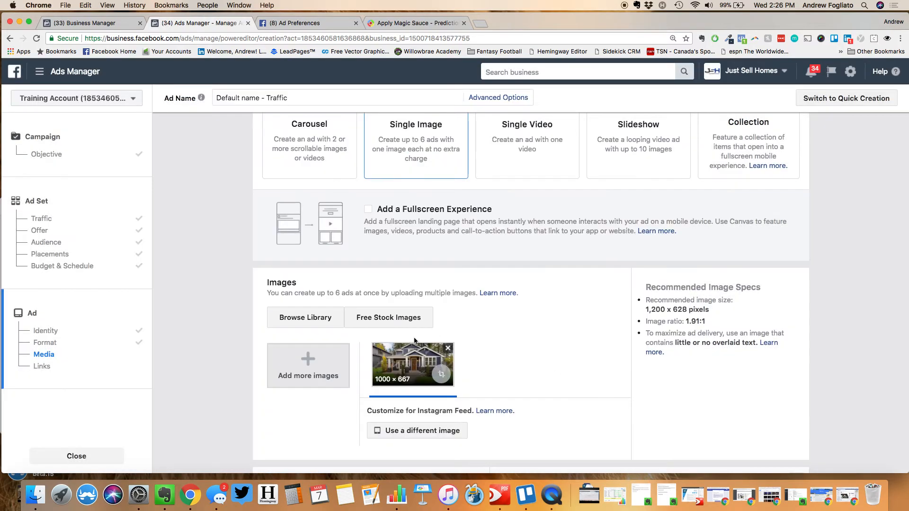
Crop the house photo, moving the frame up over the house
left_click(441, 379)
left_click_drag(382, 265, 380, 252)
left_click(694, 425)
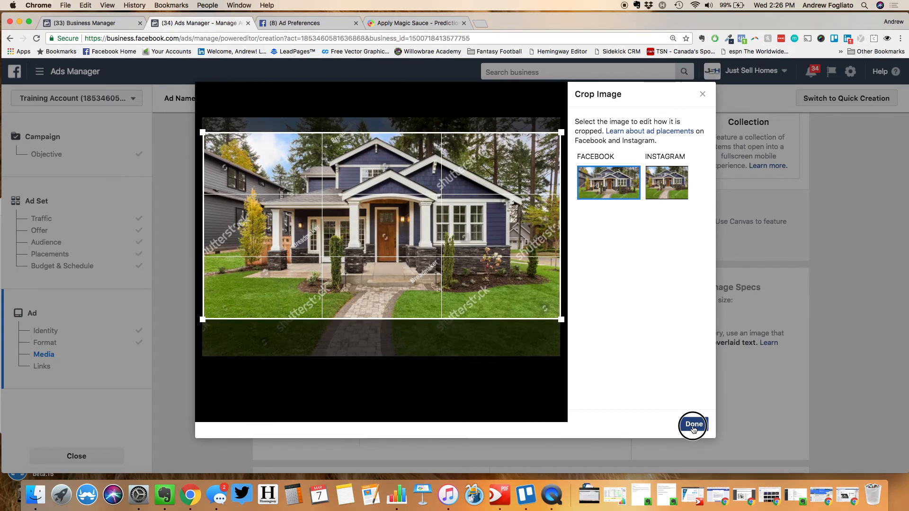
scroll(520, 363, "down", 5)
scroll(519, 364, "down", 3)
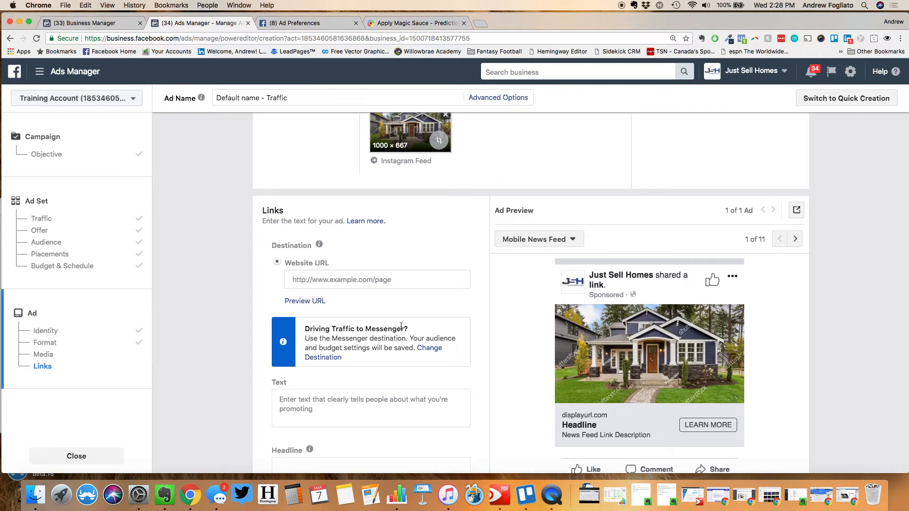
scroll(402, 327, "down", 3)
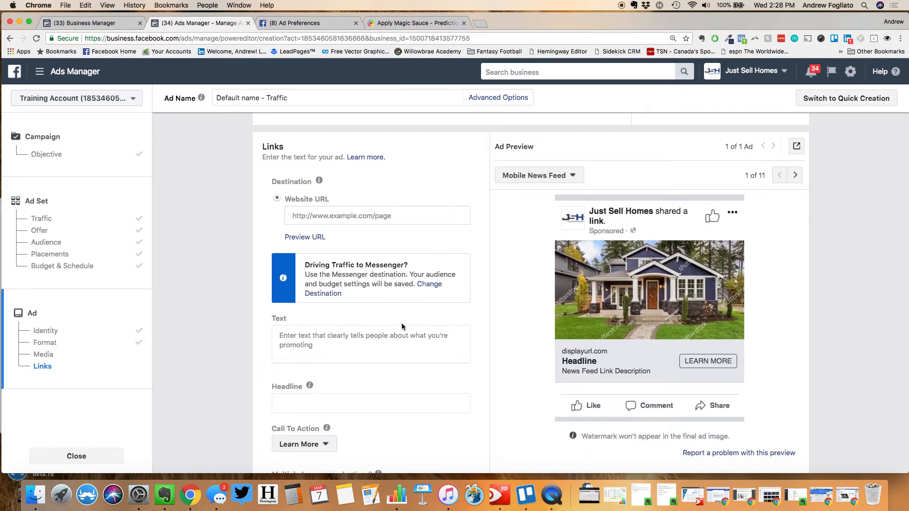
left_click(341, 400)
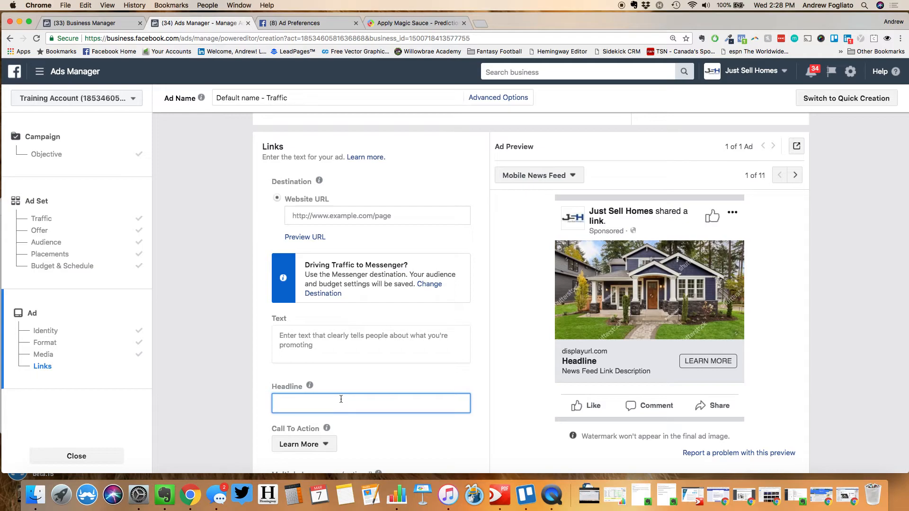
left_click(335, 220)
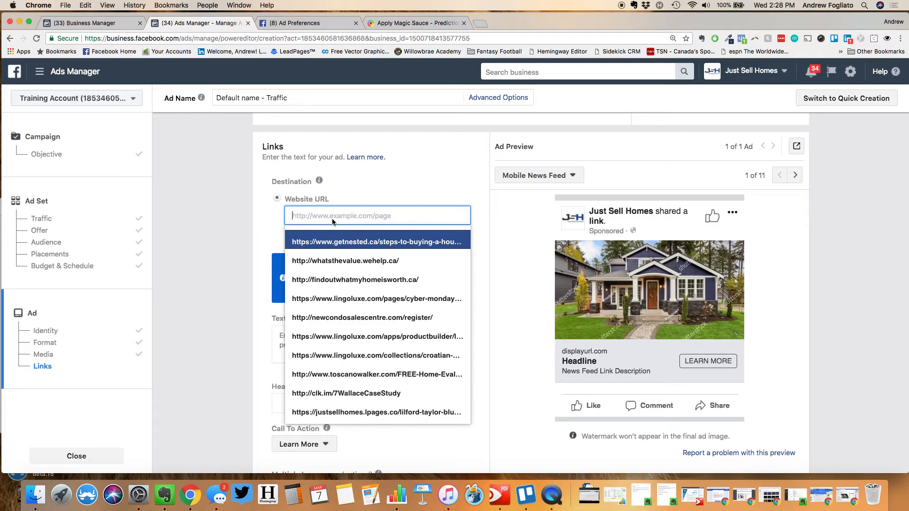
type("www.justs")
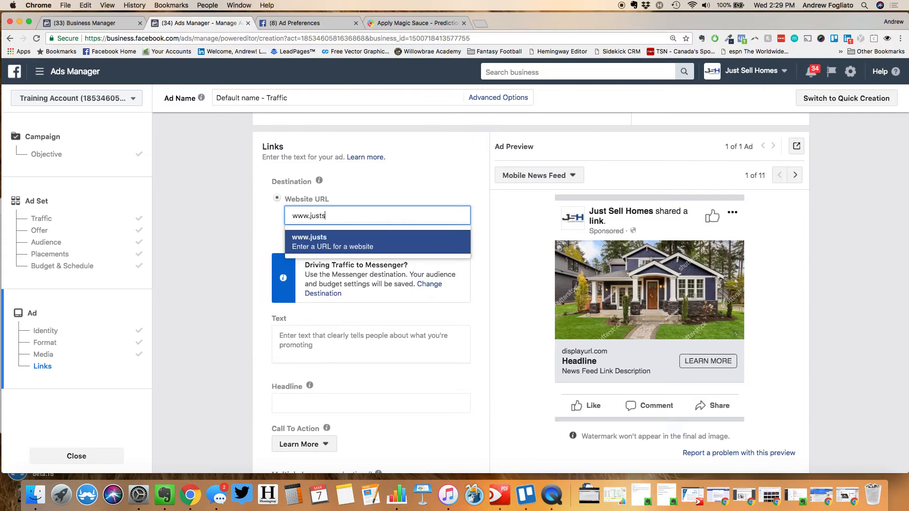
type("ellhomes.com/")
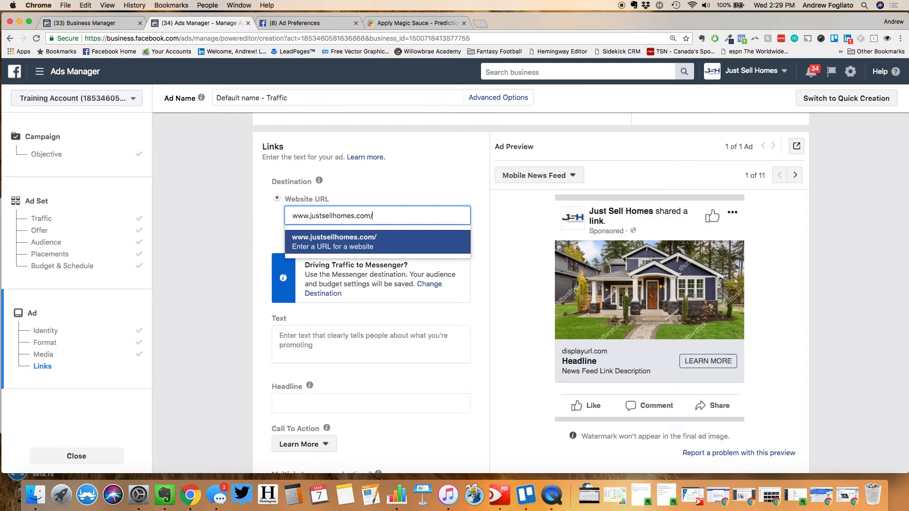
type("homeeval")
key("Return")
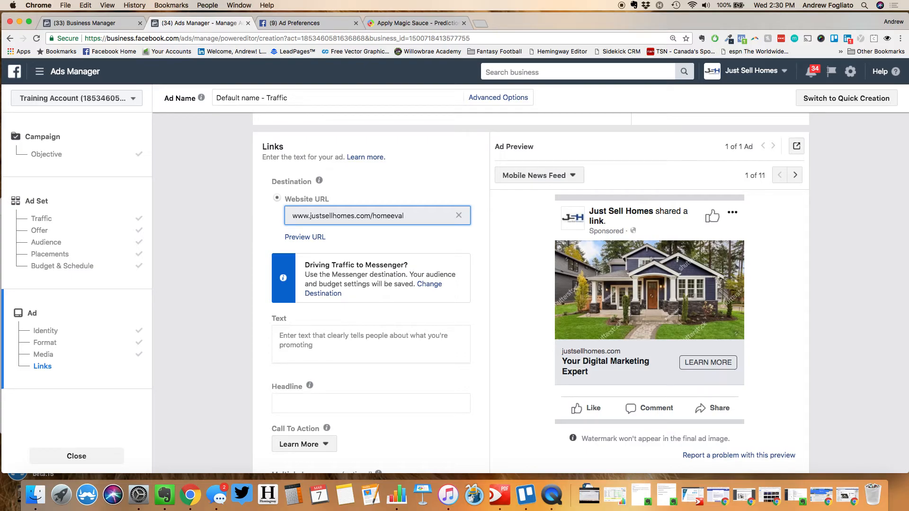
left_click(252, 220)
scroll(251, 221, "down", 1)
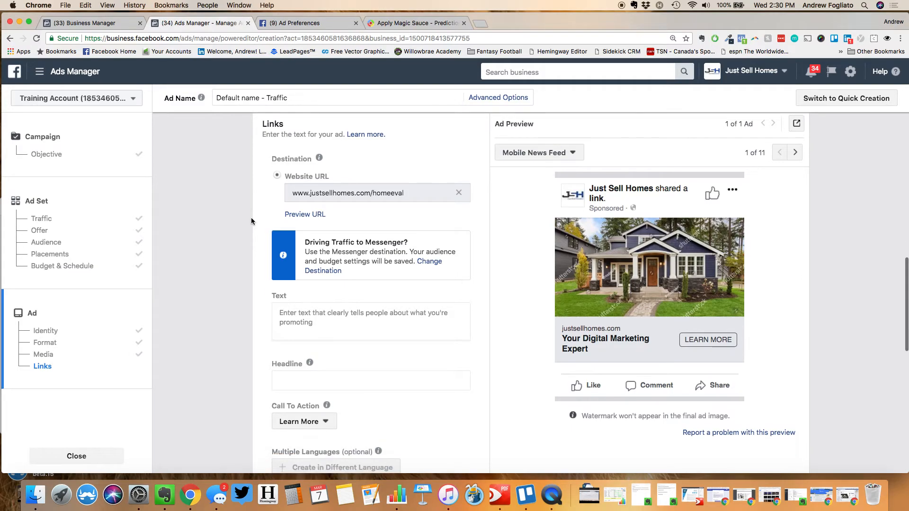
Enter '[FREE REPORT] What's My Home Worth?' as the ad headline, leaving the body text empty
left_click(339, 380)
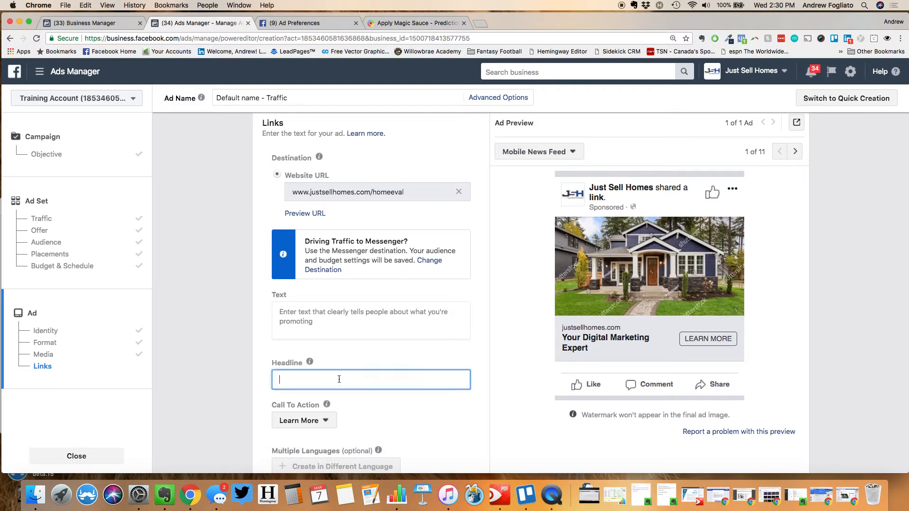
type("[FREE REPORT] What's My Home ")
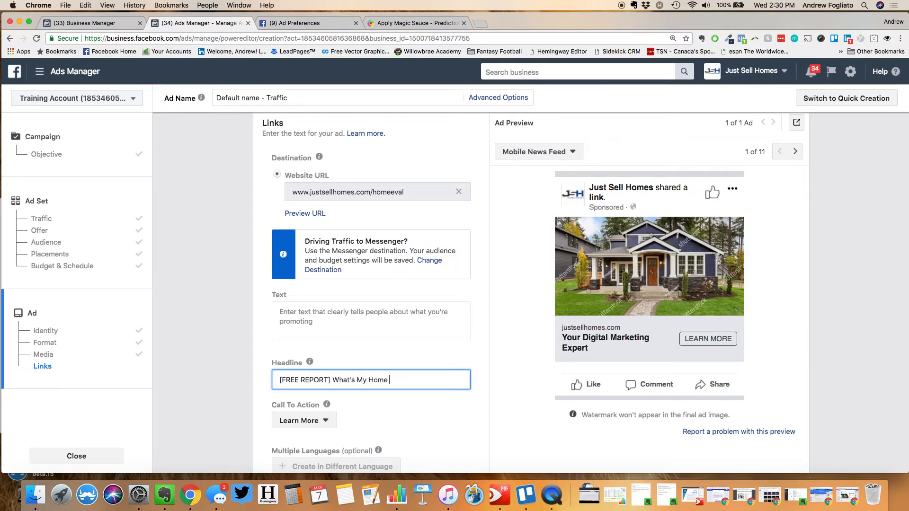
type("Worth")
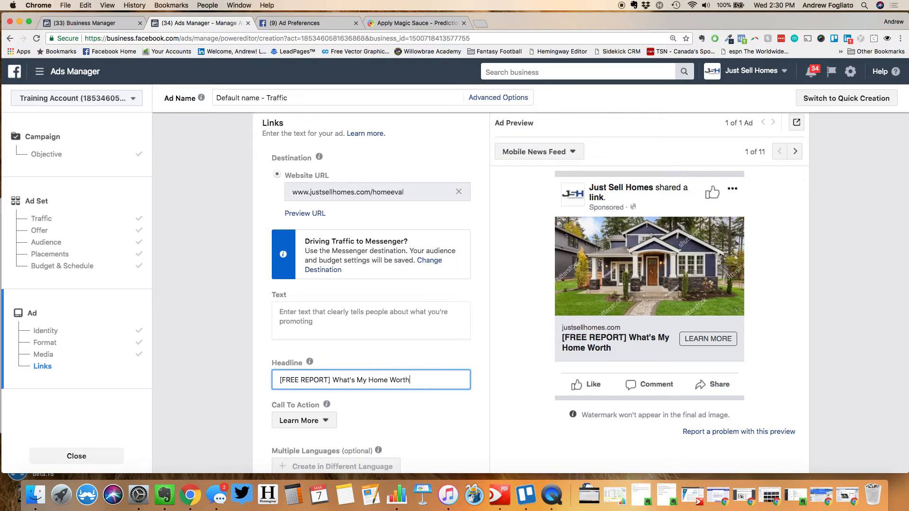
type("?")
left_click(296, 307)
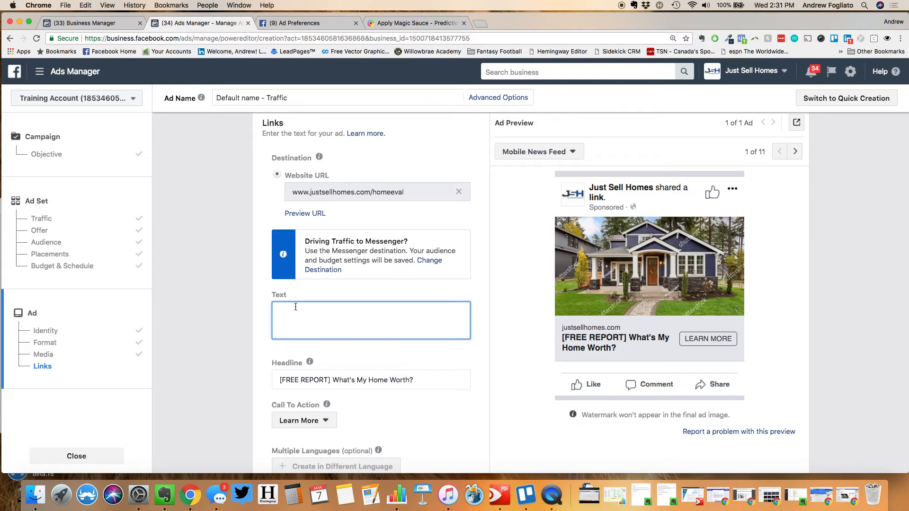
Write 'Hi St. Catharines!' and a second line 'Thinking of Selling Your Home' as the primary text
type("Hi St.Cath")
type("er")
key("BackSpace")
key("BackSpace")
key("BackSpace")
key("BackSpace")
key("BackSpace")
key("BackSpace")
type("Catharines!")
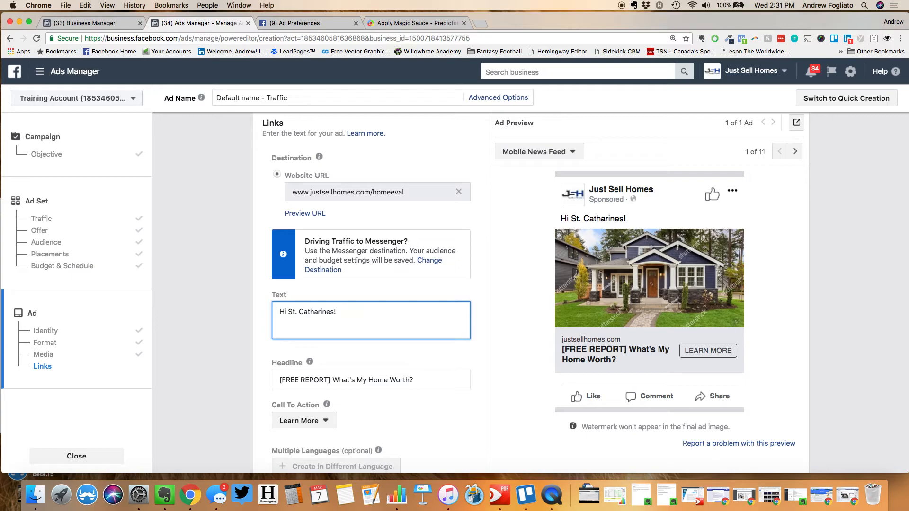
key("Return")
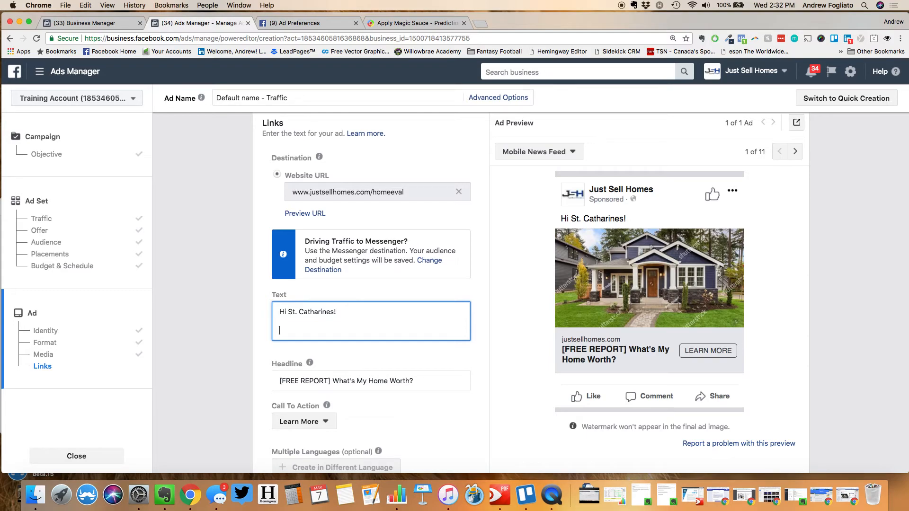
type("Thinking of Sell")
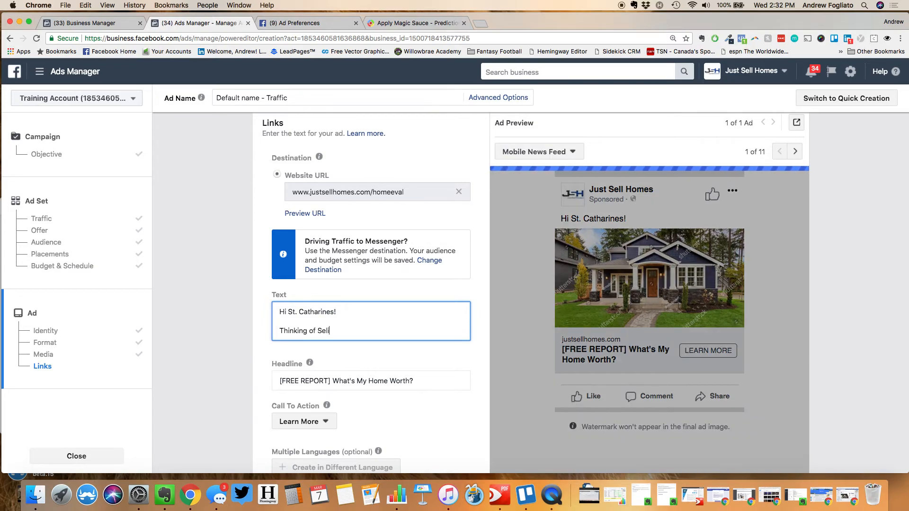
type("ing Your Home")
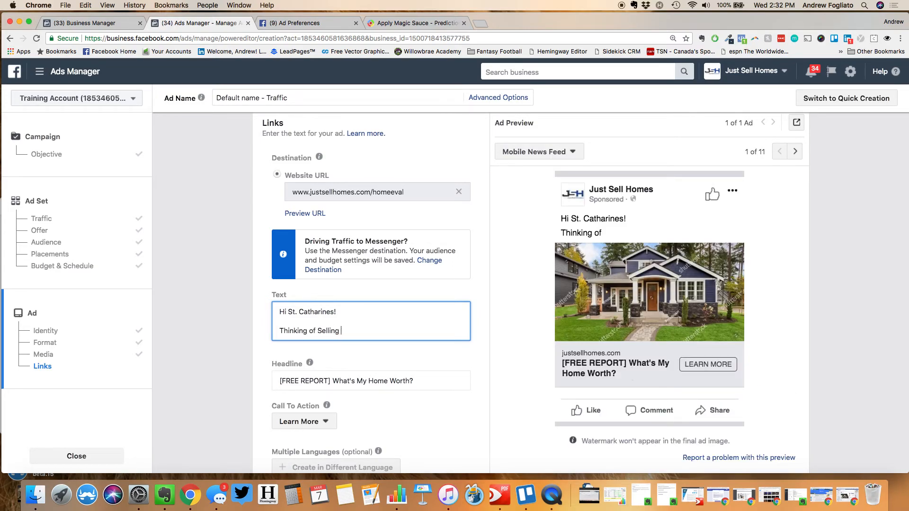
key("ctrl+super+space")
left_click(332, 187)
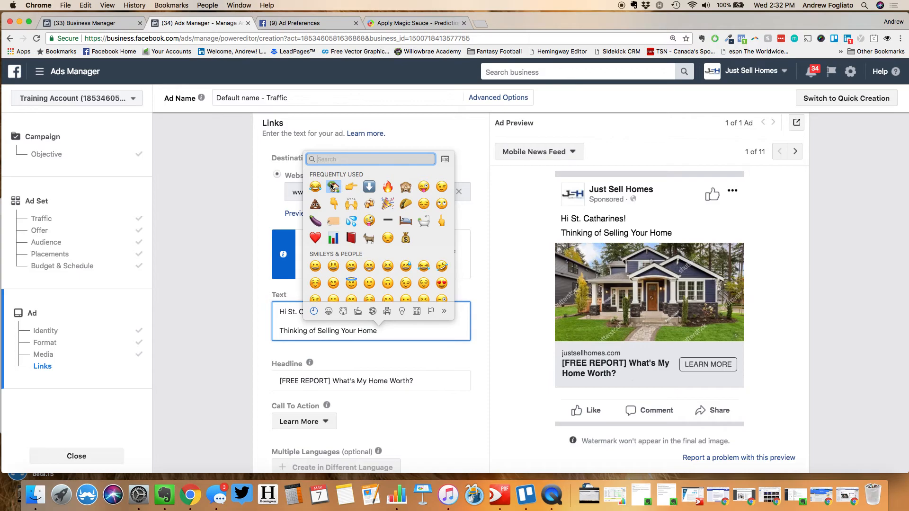
Add a house emoji and '?' after 'Home', then start a new paragraph
left_click(332, 186)
type("?")
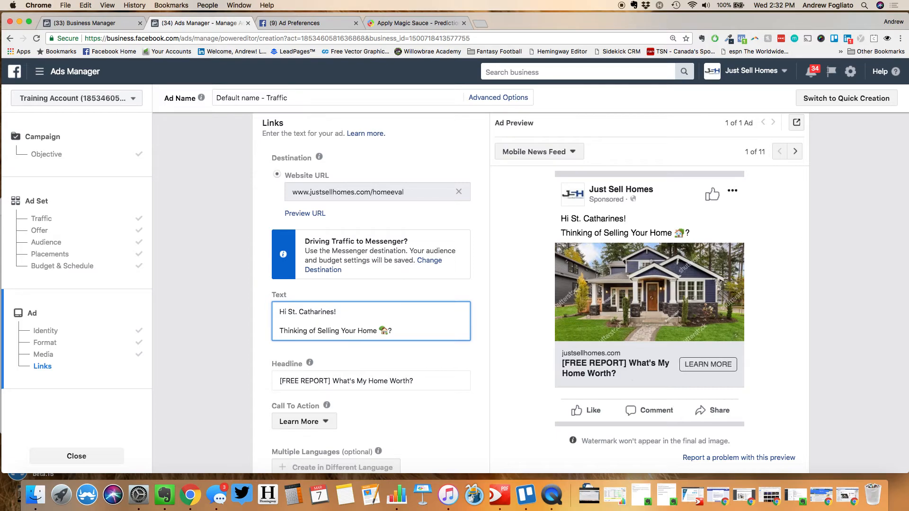
key("Return")
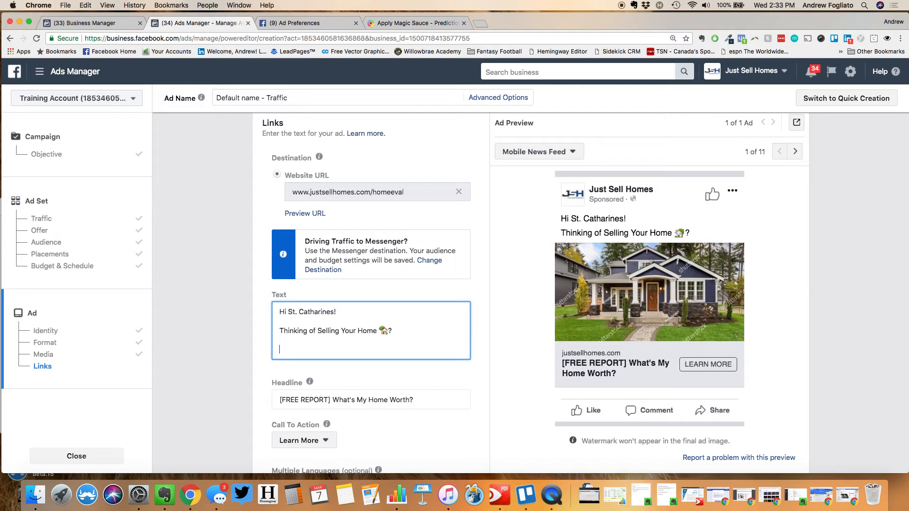
Add the Free Home Evaluation paragraph, stressing it is NOT an automated valuation
type("Order a Free Home E")
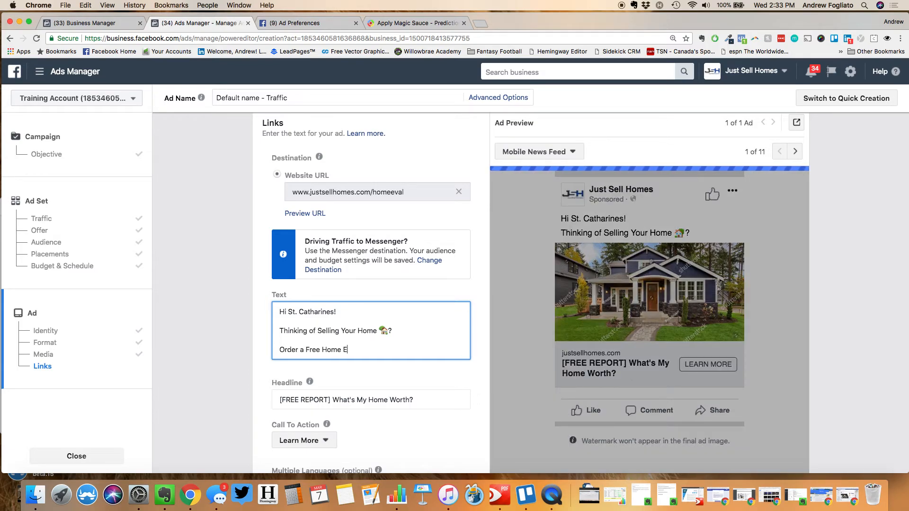
type("valuation report that")
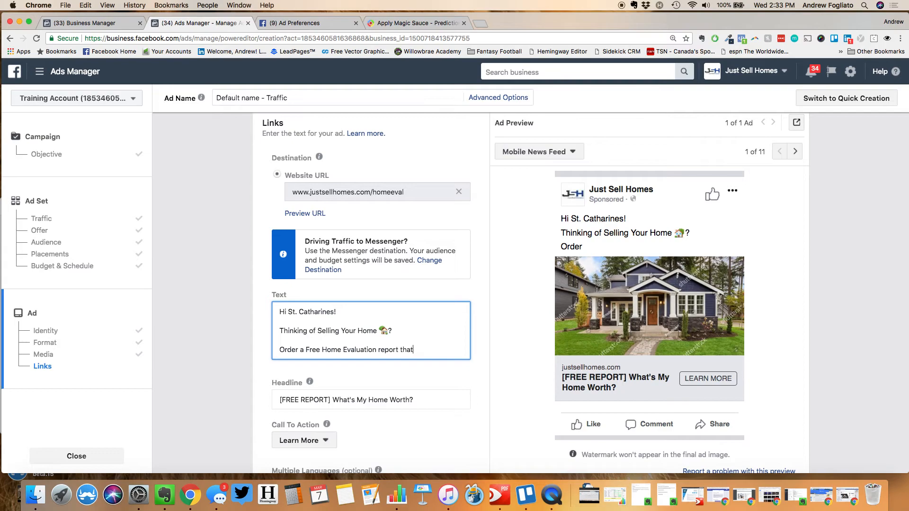
type(" will break down the value ")
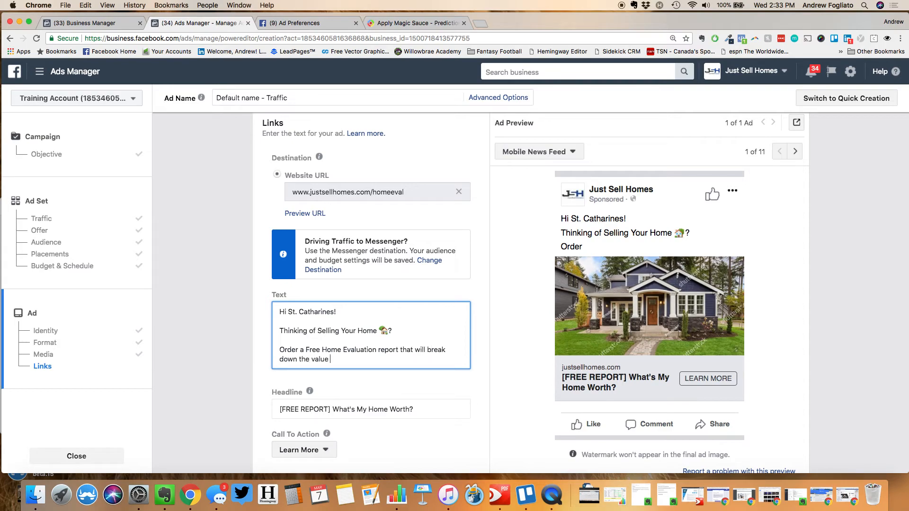
type("of your home.")
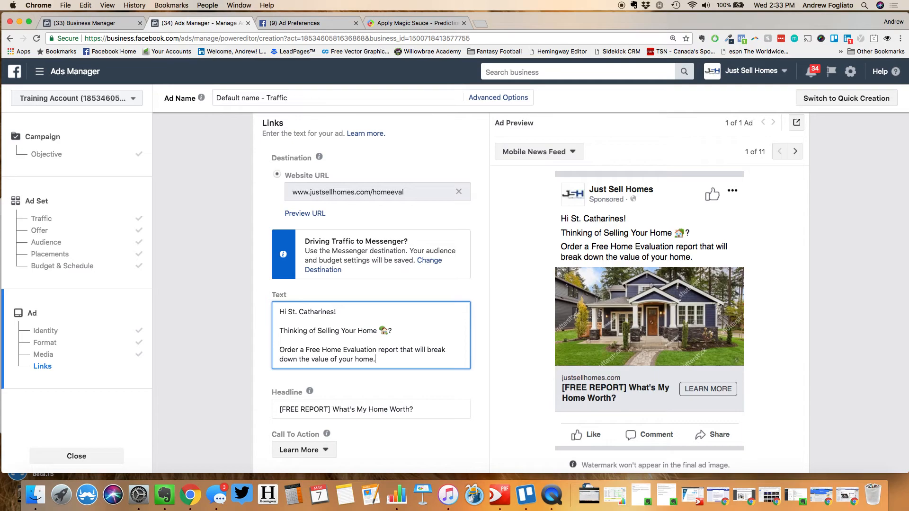
type("This is NOT an automated valuation, those are often inaccurate.")
key("Return")
key("Return")
Add the paragraph 'This is a custom made report by a local professional.'
type("Real")
key("BackSpace")
key("BackSpace")
key("BackSpace")
key("BackSpace")
type("This ")
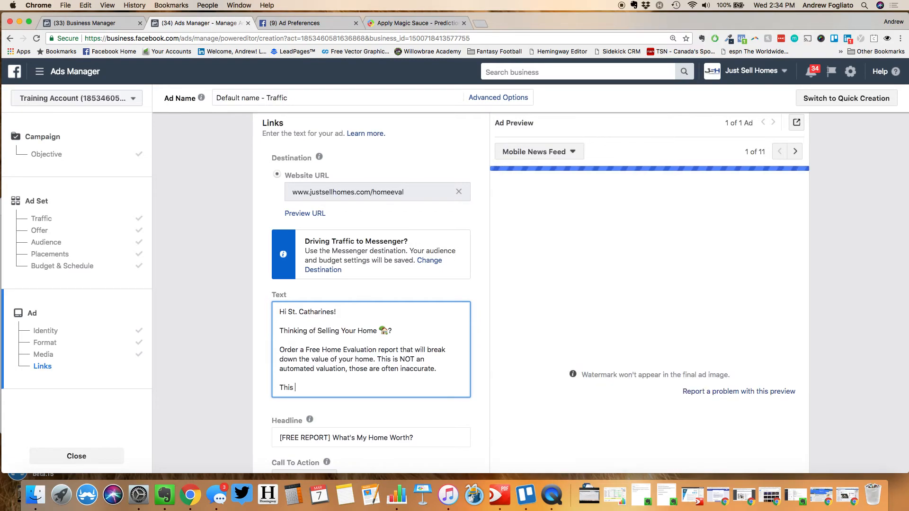
type("is a custom ma")
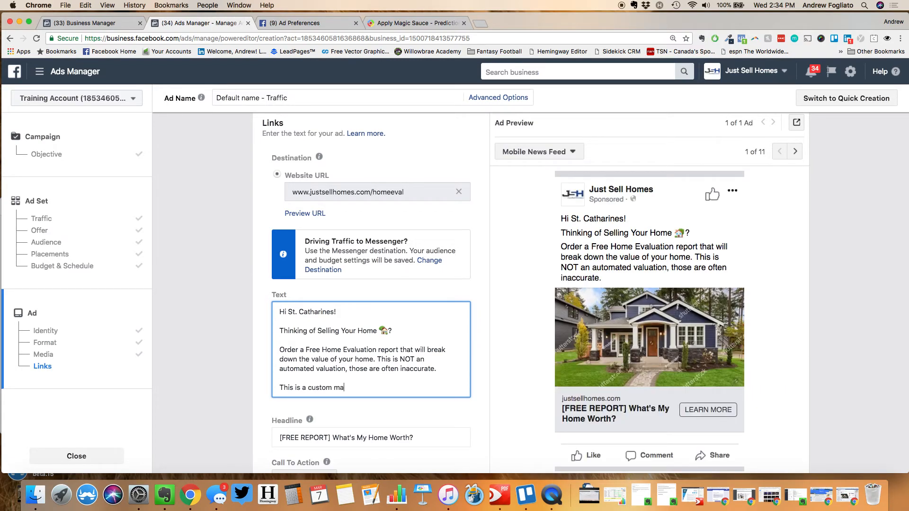
type("de report by a local professional.")
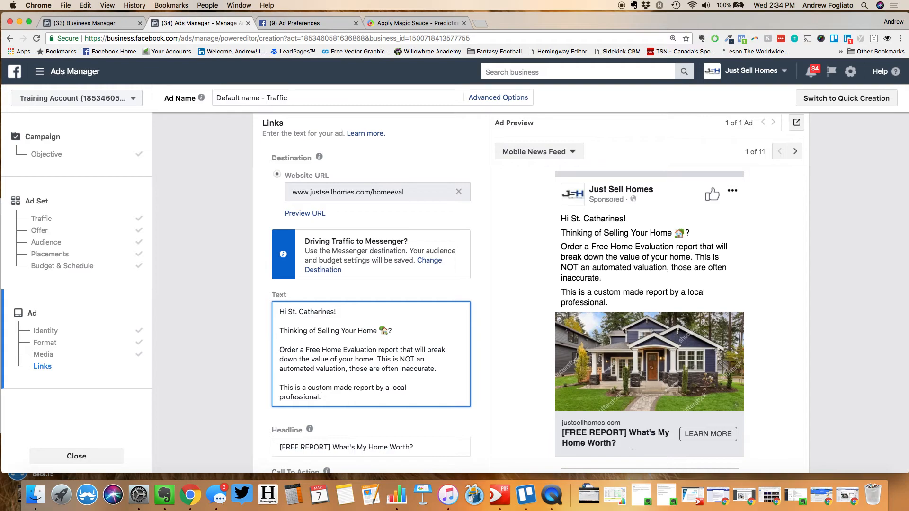
key("Return")
key("Return")
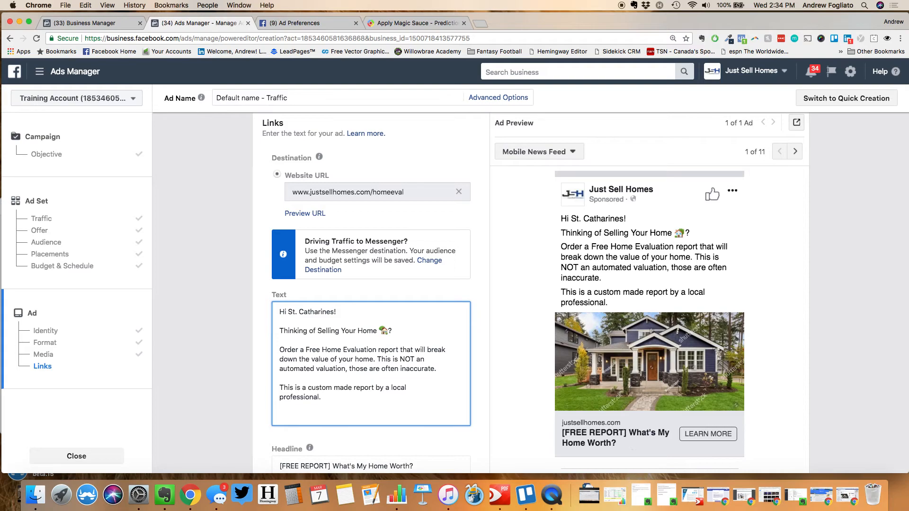
Add 'Click Learn More to Order Your Report.' followed by a row of seven down-arrow emojis
type("Click Learn Mor")
type("e to Order Your Re")
type("port.")
key("Return")
key("Return")
key("ctrl+super+space")
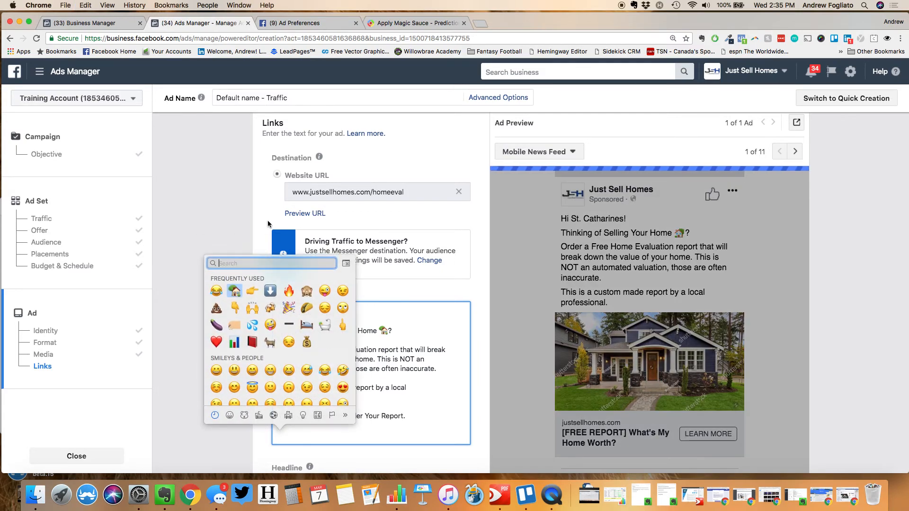
left_click(270, 291)
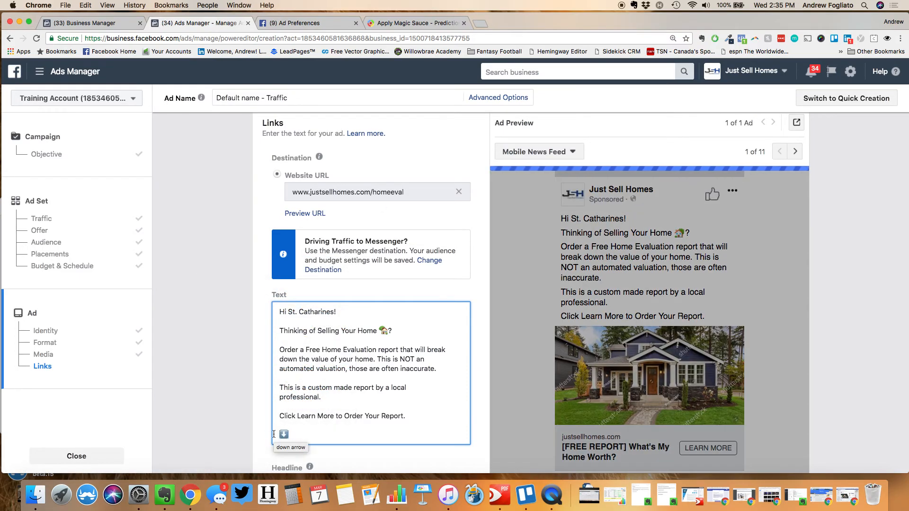
key("super+v")
key("super+v")
key("super+v")
key("super+v")
key("super+v")
key("super+v")
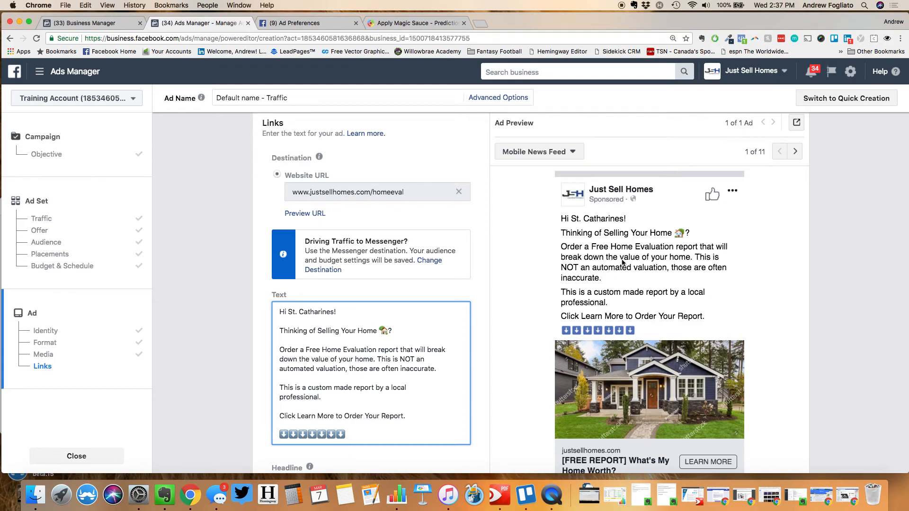
Search Google in a new tab for 'text overlay tool' and open Facebook's Text Overlay Tool
left_click(485, 23)
type("text overlay tool")
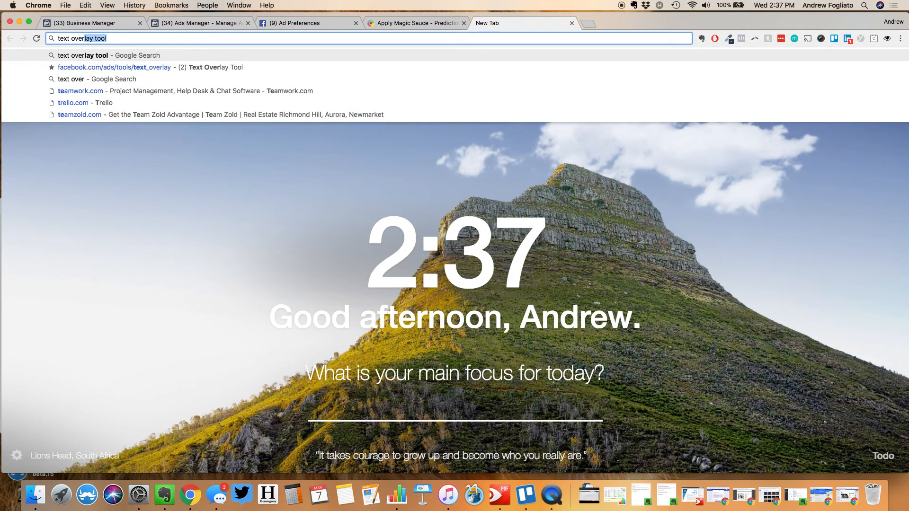
key("Return")
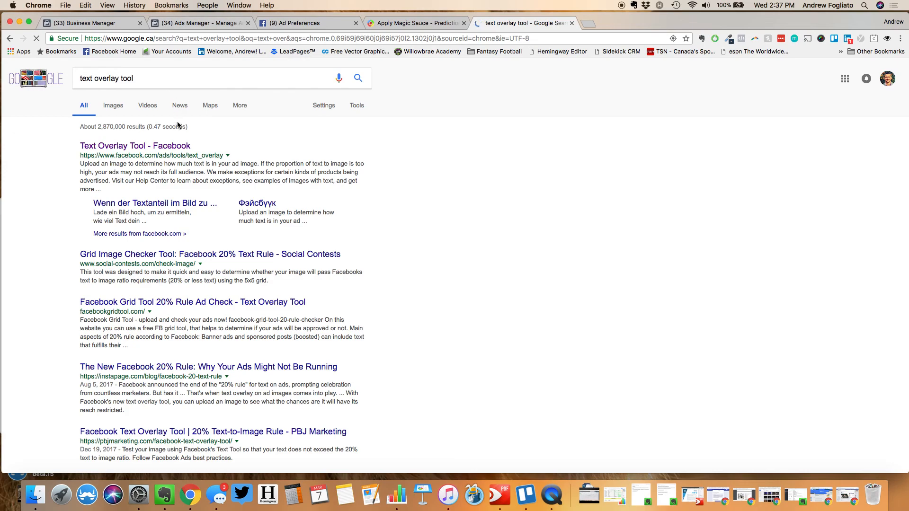
left_click(164, 149)
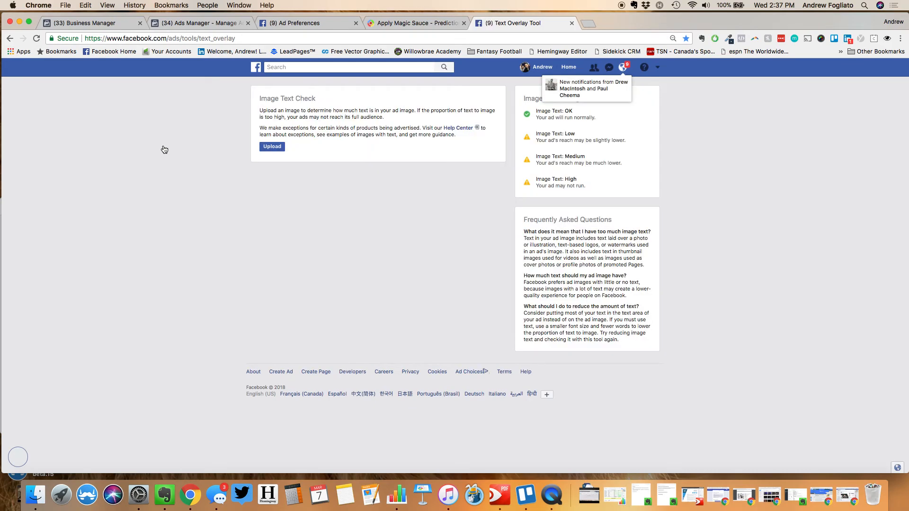
Check pexels-photo-266176.jpeg for Image Text: OK, then go back to the Ads Manager tab
left_click(272, 147)
left_click(302, 121)
double_click(301, 121)
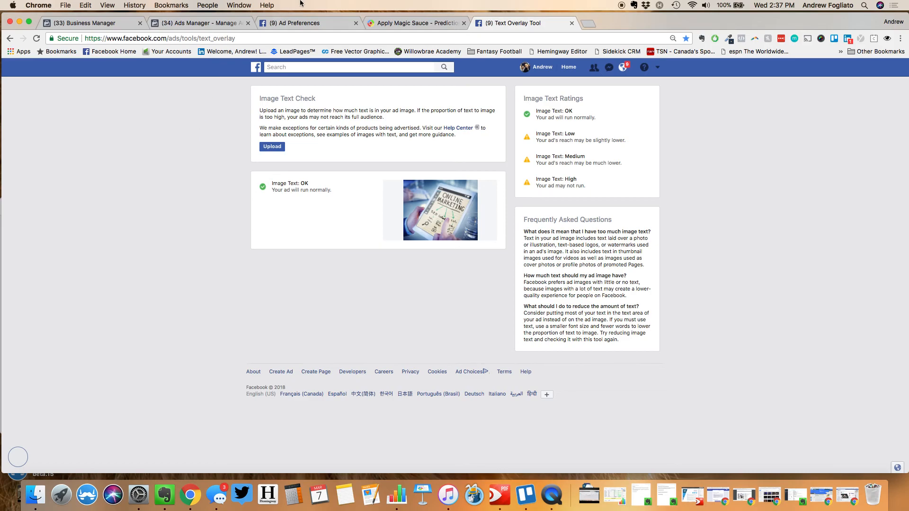
left_click(213, 38)
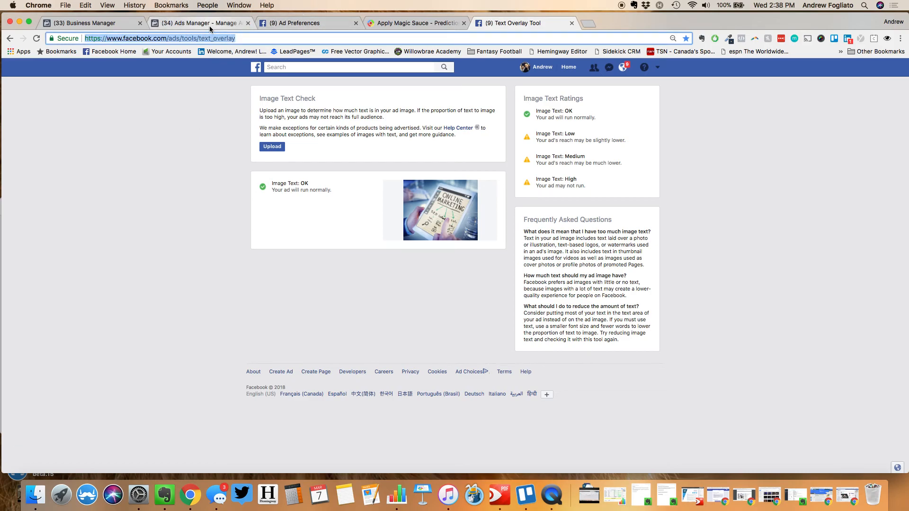
left_click(210, 25)
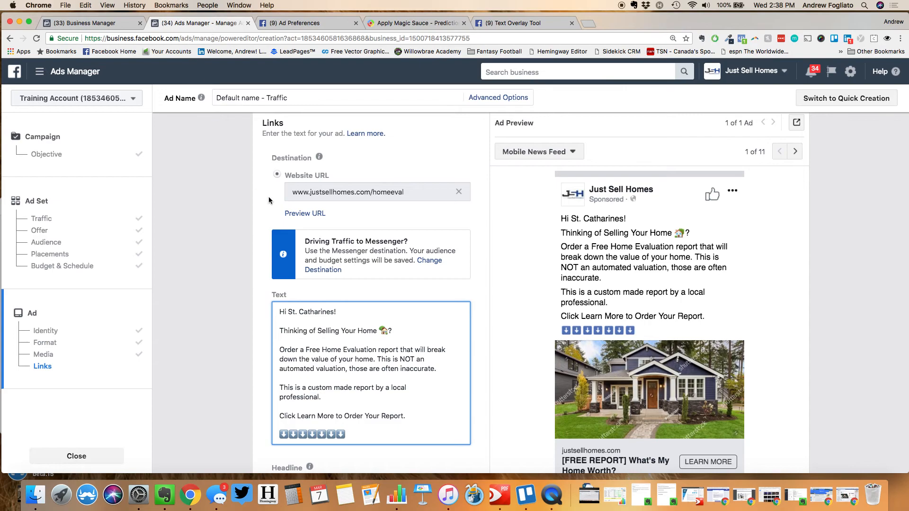
scroll(231, 229, "down", 5)
scroll(231, 229, "down", 3)
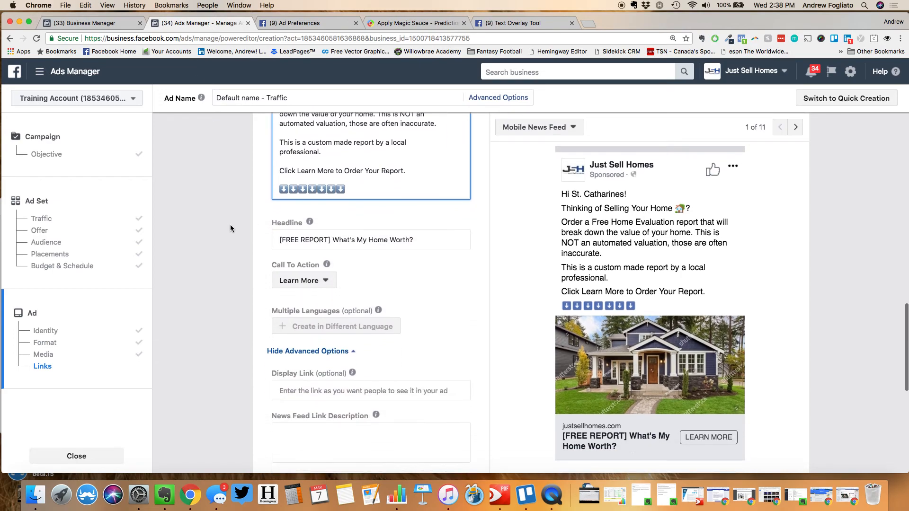
scroll(291, 235, "down", 2)
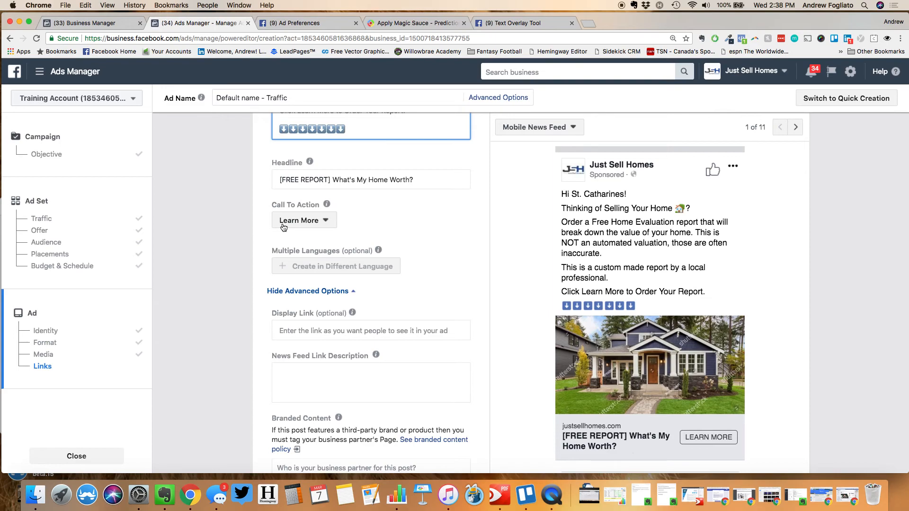
left_click(284, 223)
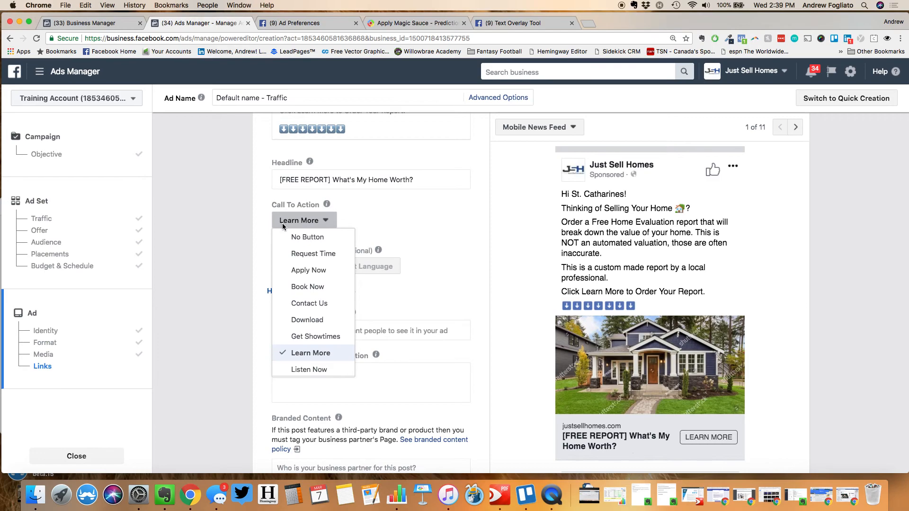
left_click(237, 304)
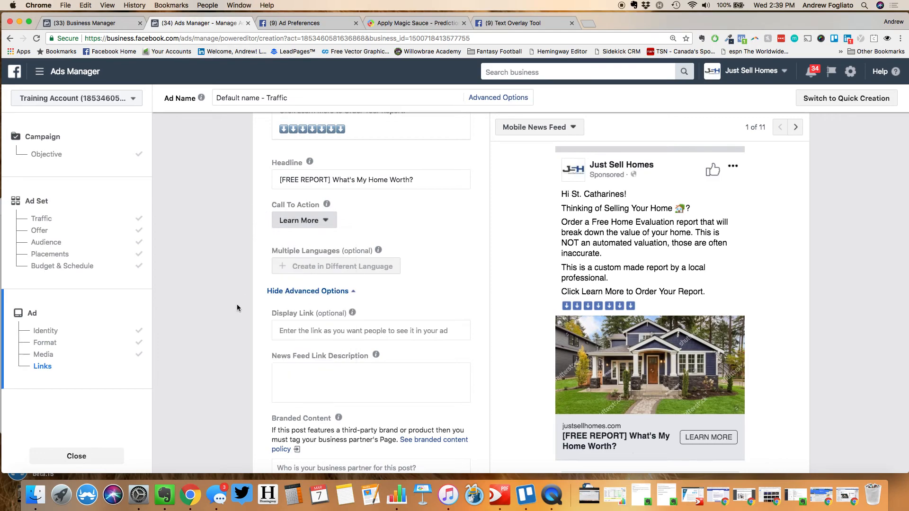
scroll(237, 306, "down", 2)
left_click(304, 321)
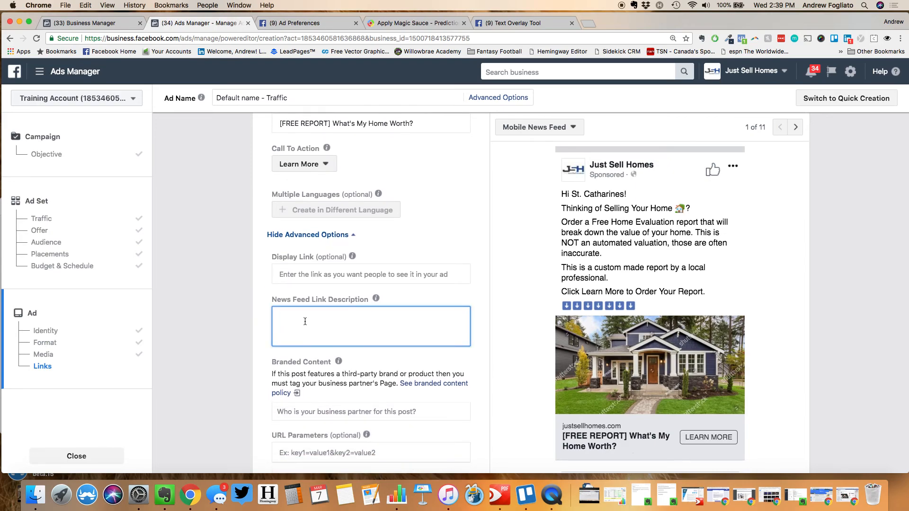
Switch the ad preview placement from Mobile News Feed to Desktop News Feed
left_click(535, 129)
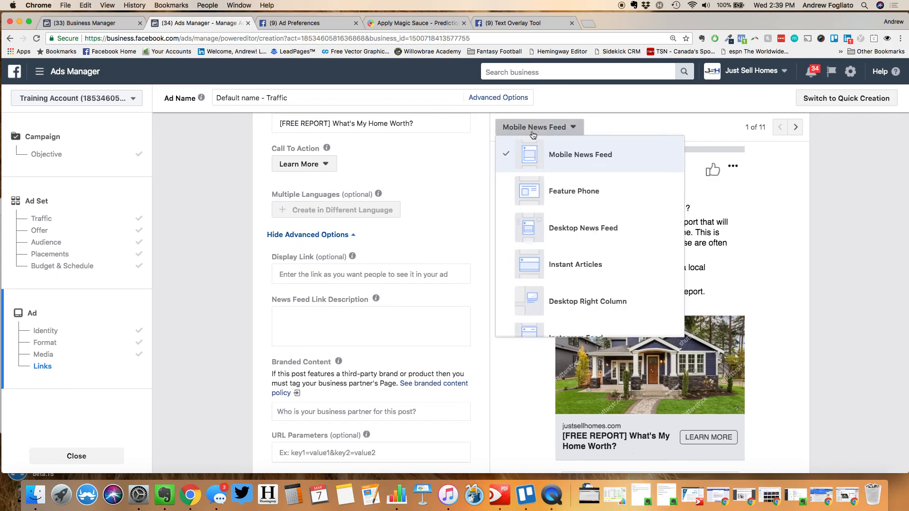
left_click(535, 233)
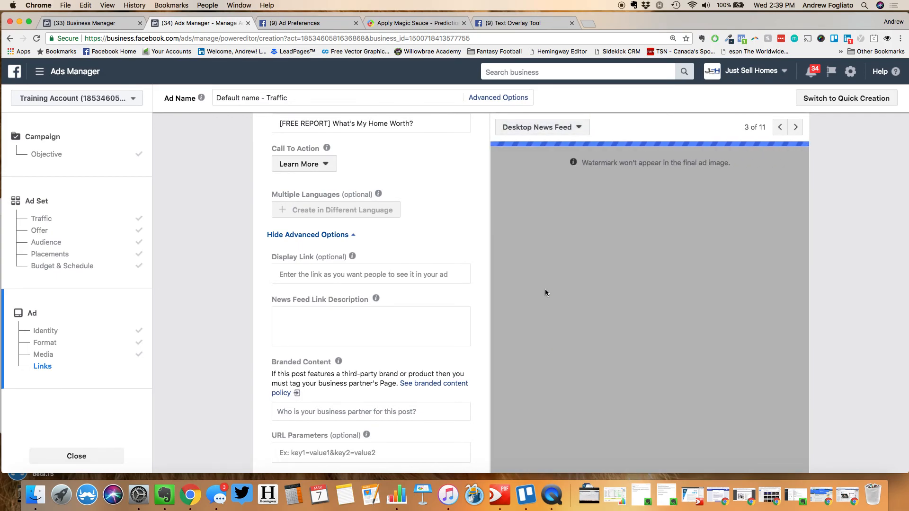
left_click(332, 288)
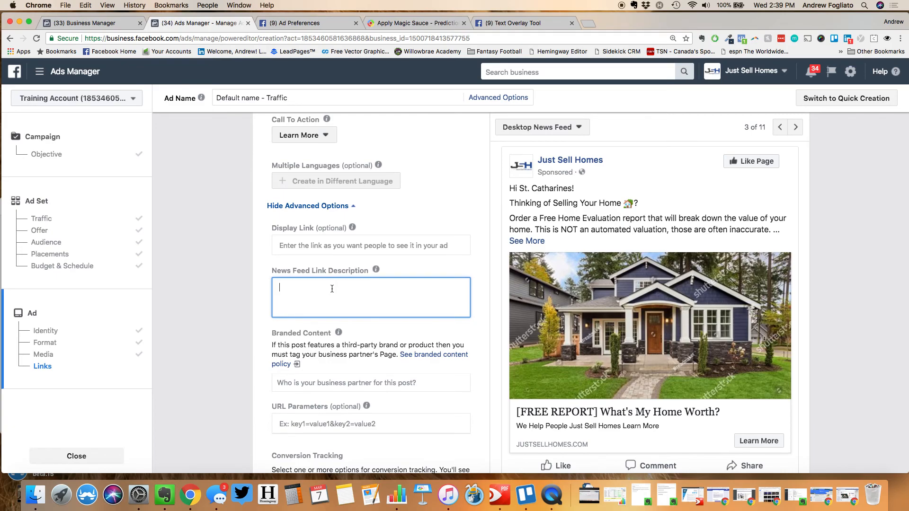
Enter 'It's Fast and Easy.' as the News Feed link description
type("It's Fast and E")
type("asy a")
key("BackSpace")
key("BackSpace")
type(".")
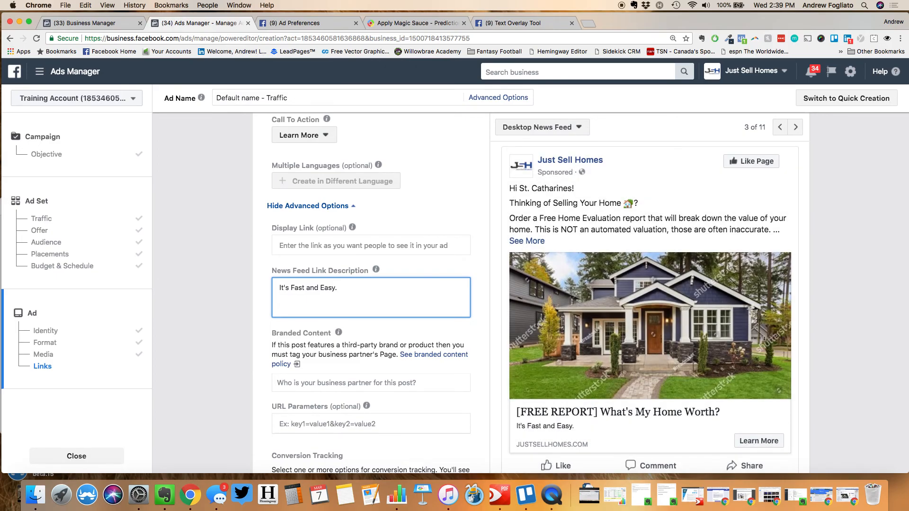
scroll(394, 268, "down", 5)
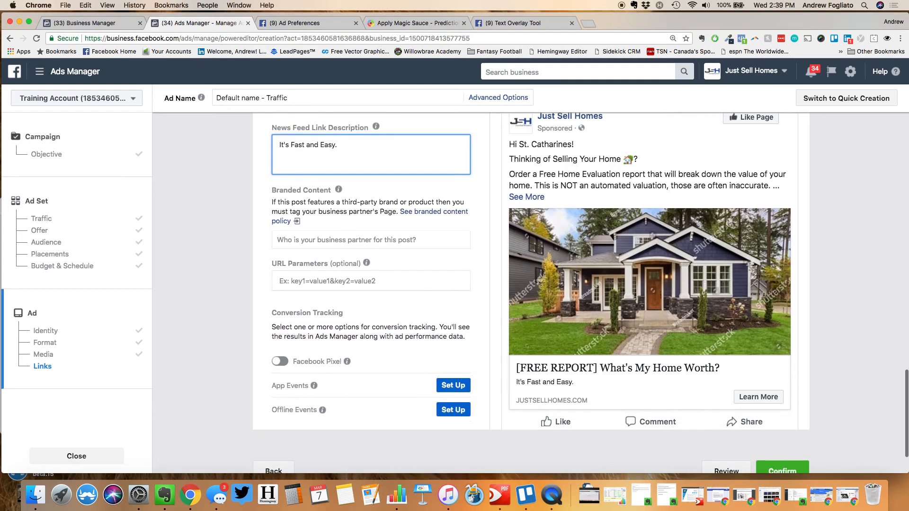
scroll(394, 268, "down", 3)
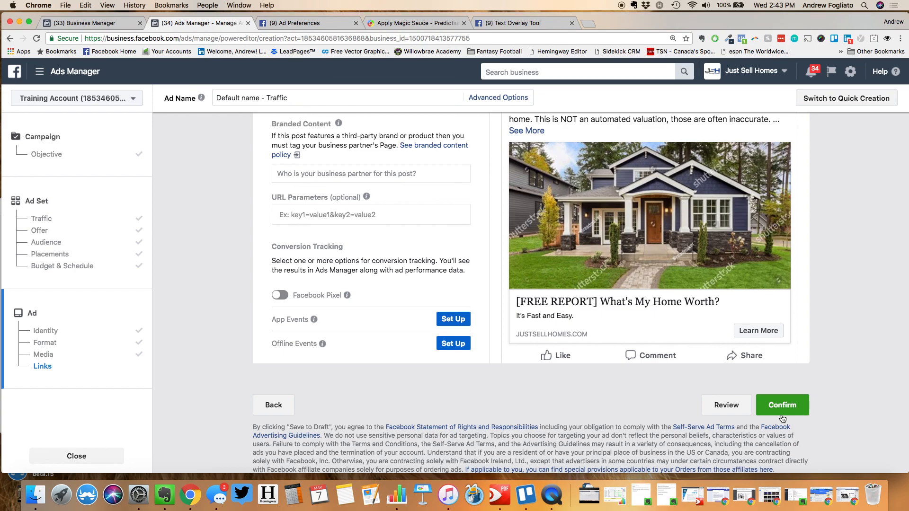
Open the Just Sell Homes Page from the Favorites on Business Manager's home
left_click(533, 26)
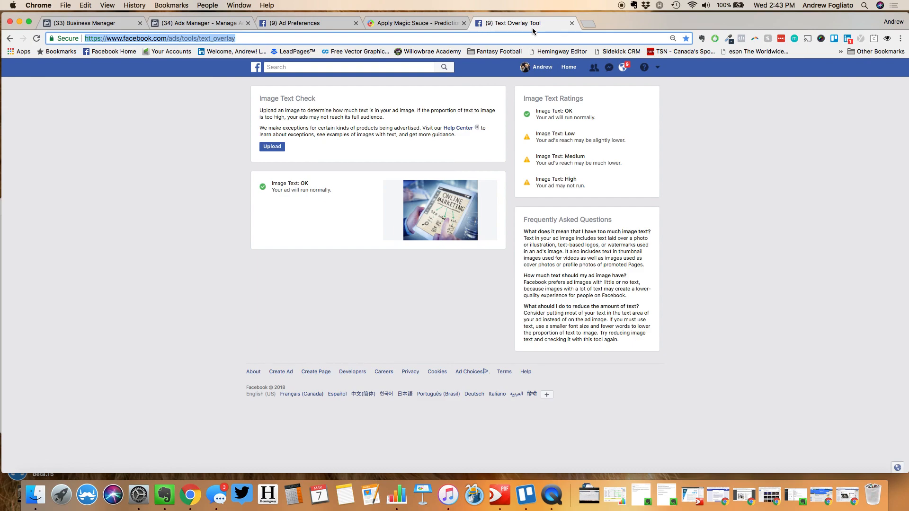
left_click(116, 24)
scroll(323, 193, "down", 5)
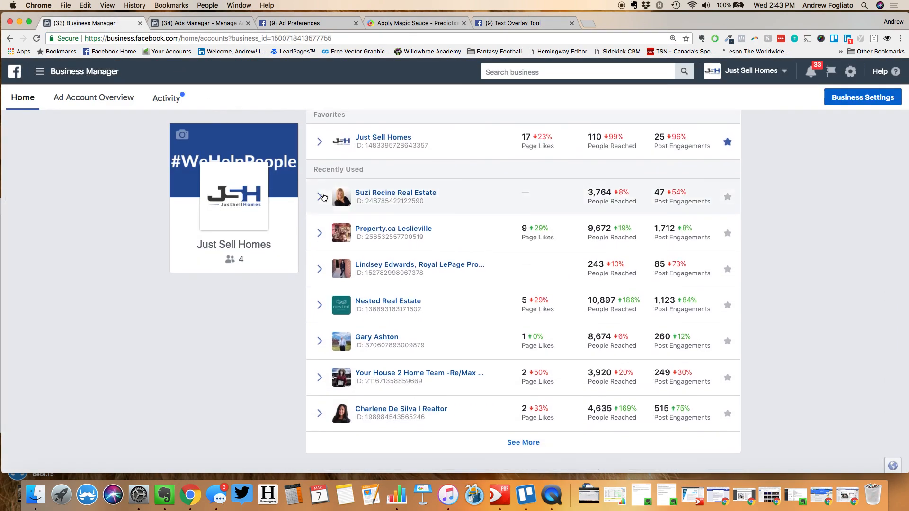
left_click(373, 157)
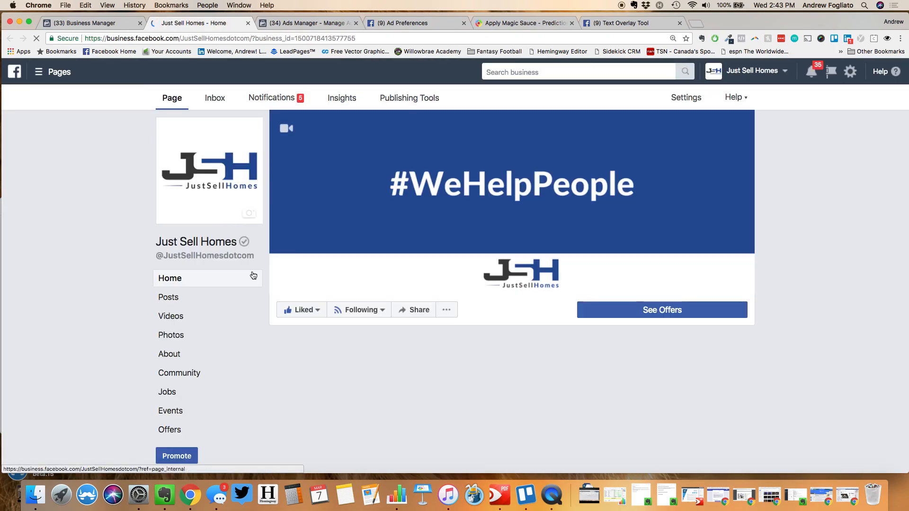
Show the Forms Library under Publishing Tools' Lead Ads Forms for the Just Sell Homes Page
left_click(412, 103)
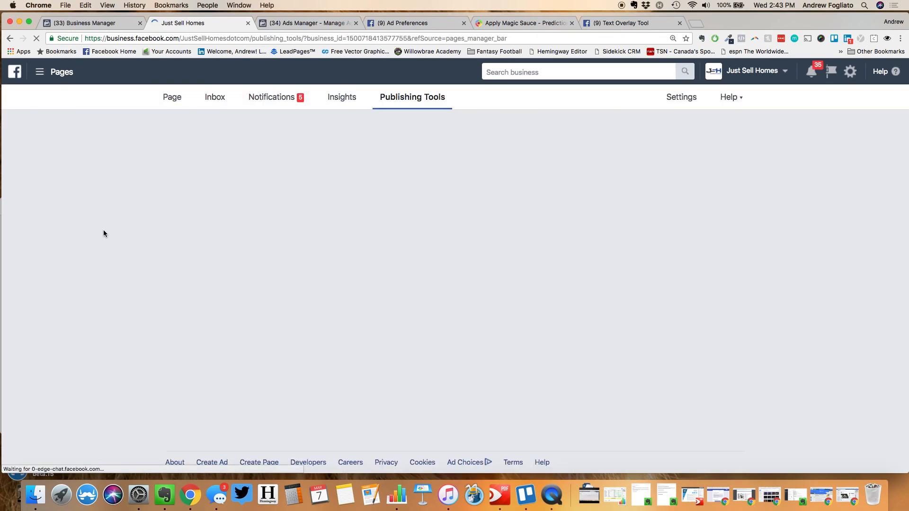
scroll(104, 233, "down", 10)
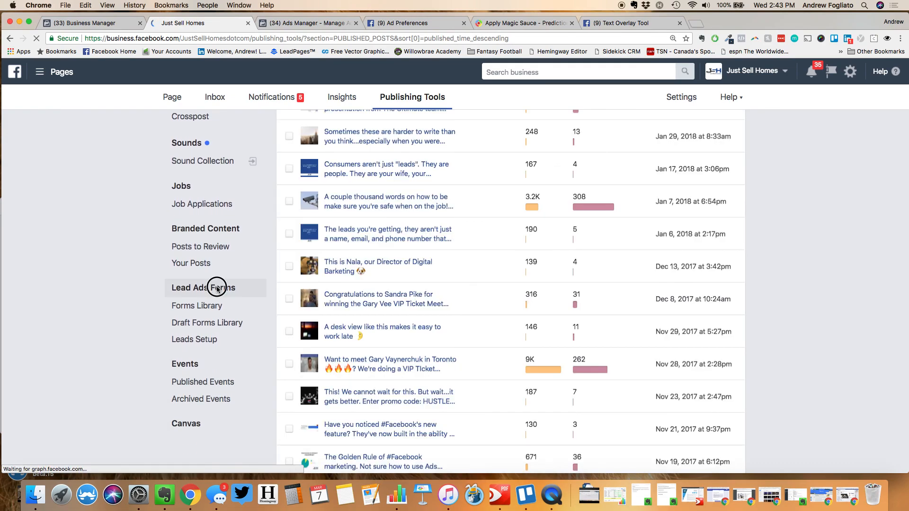
left_click(196, 306)
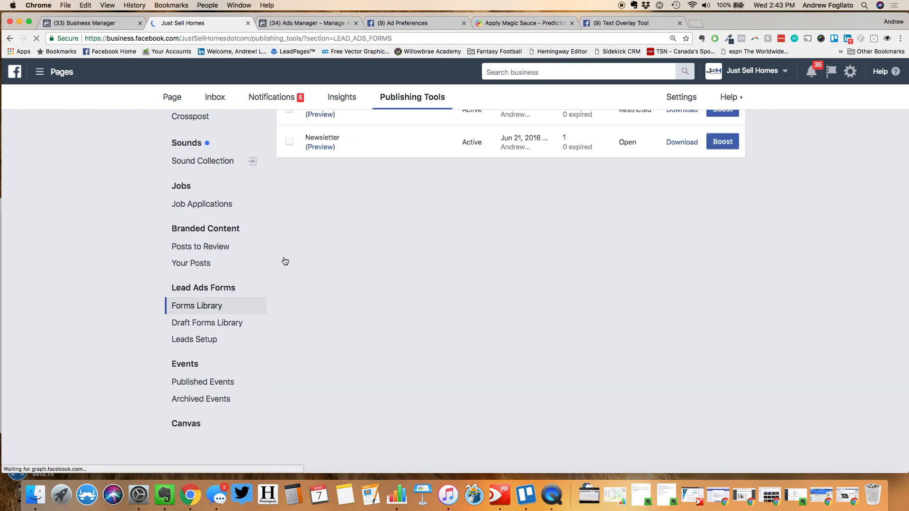
scroll(583, 224, "up", 3)
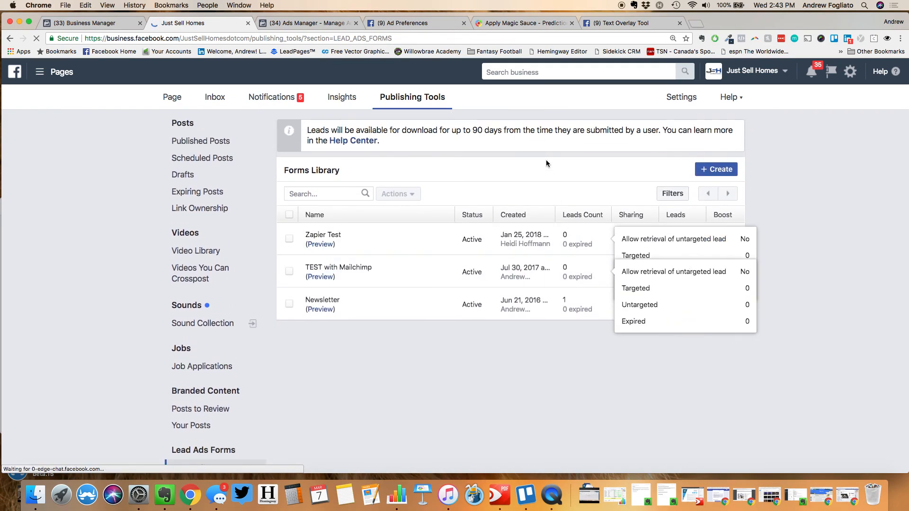